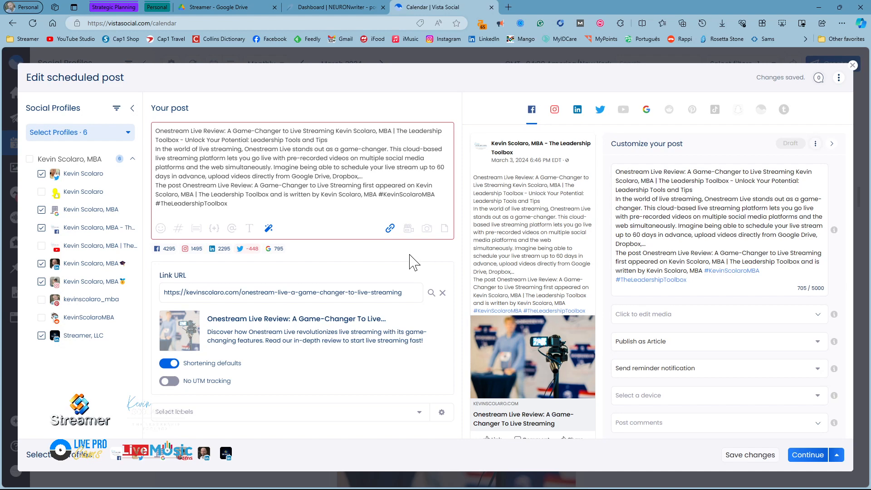
click(41, 336)
click(41, 336)
click(41, 300)
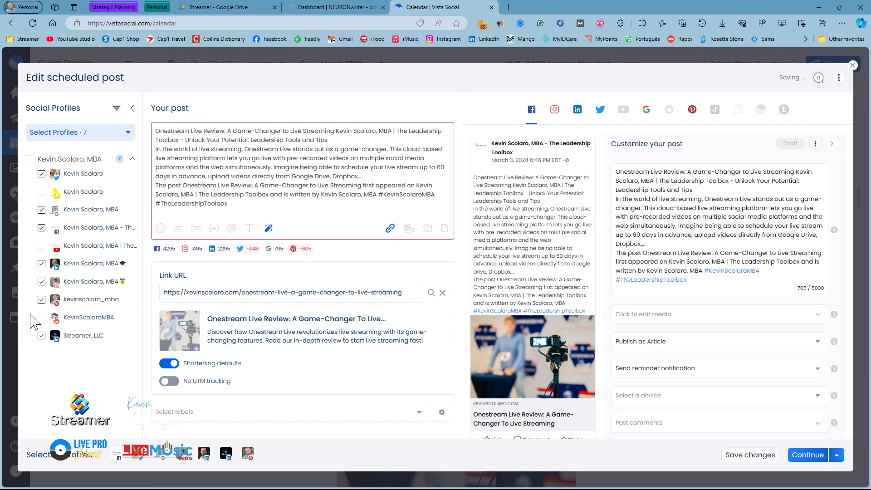
click(42, 300)
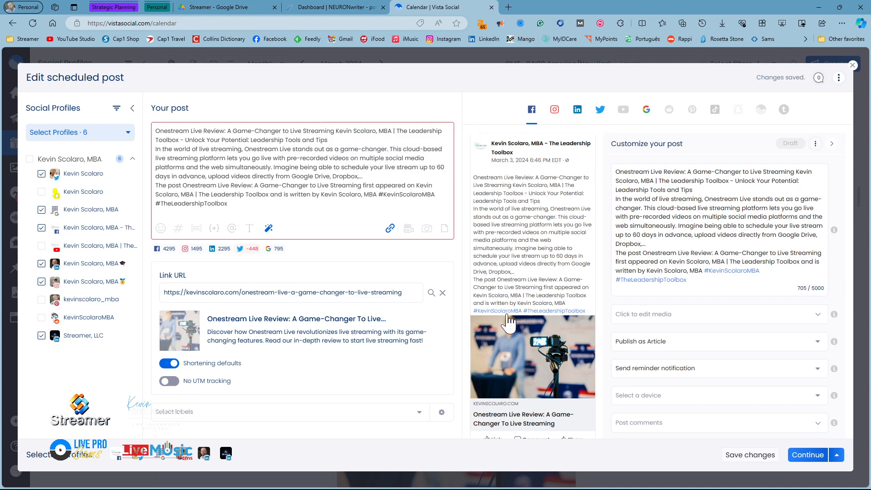
- Compare the scheduled post's previews and customization options for Instagram, LinkedIn, Twitter and Facebook
click(554, 111)
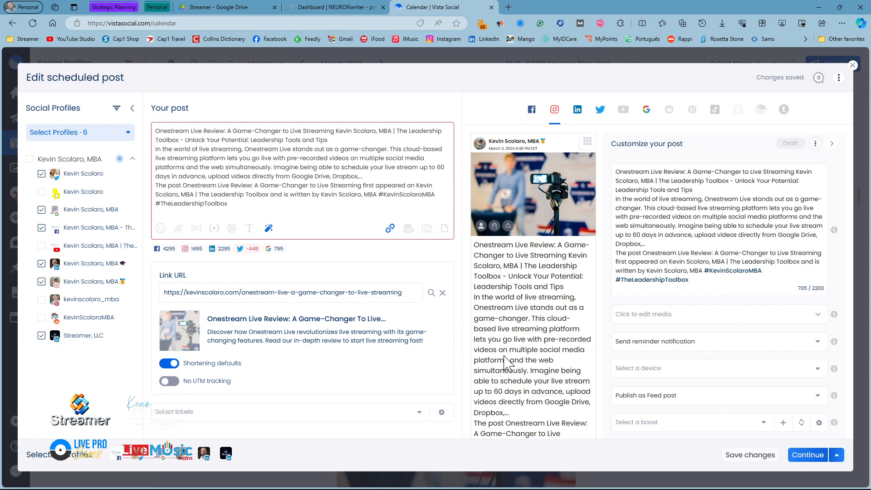
click(578, 111)
click(601, 112)
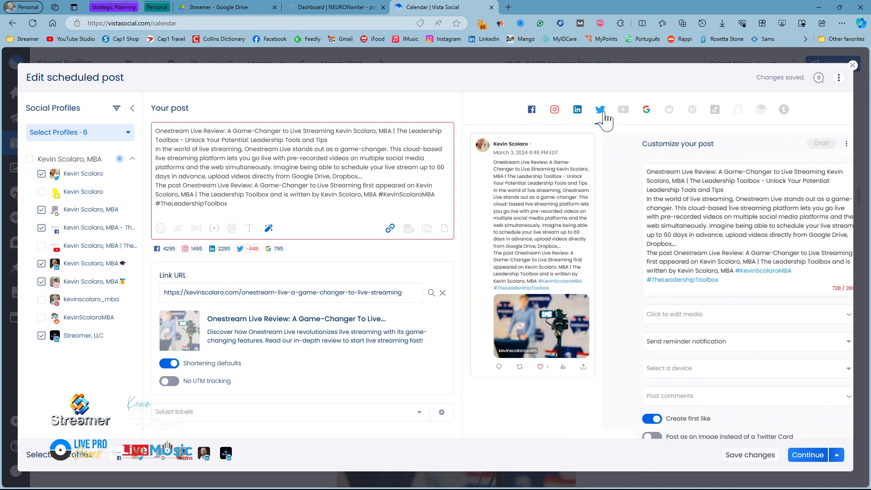
click(530, 111)
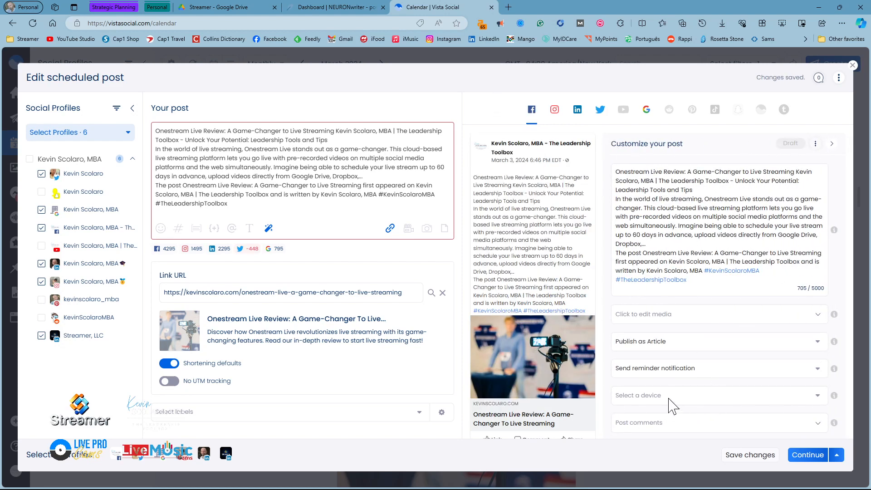
click(554, 112)
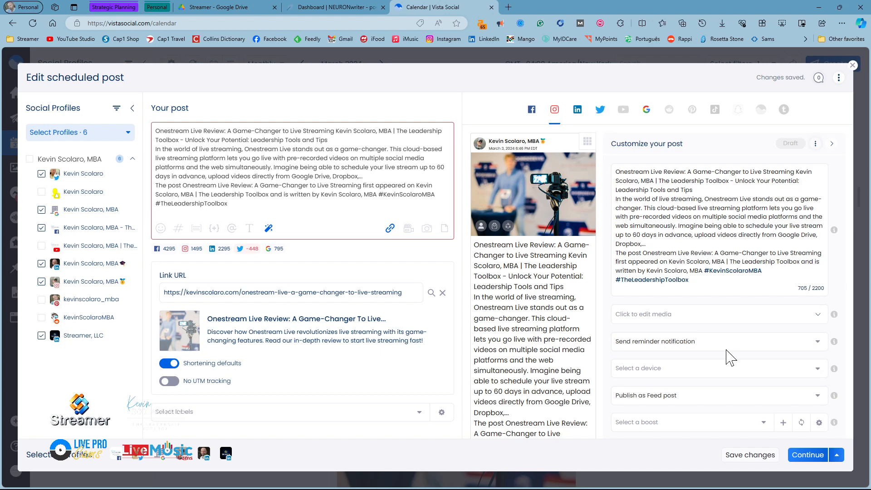
click(532, 112)
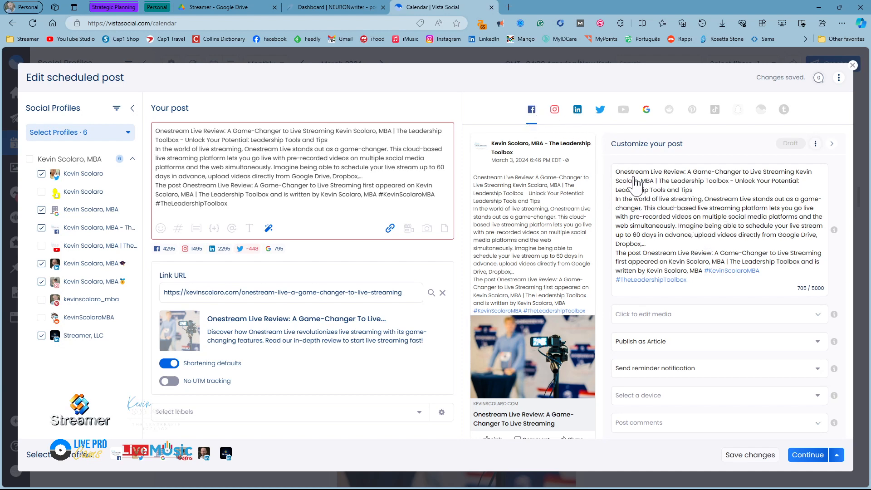
click(555, 113)
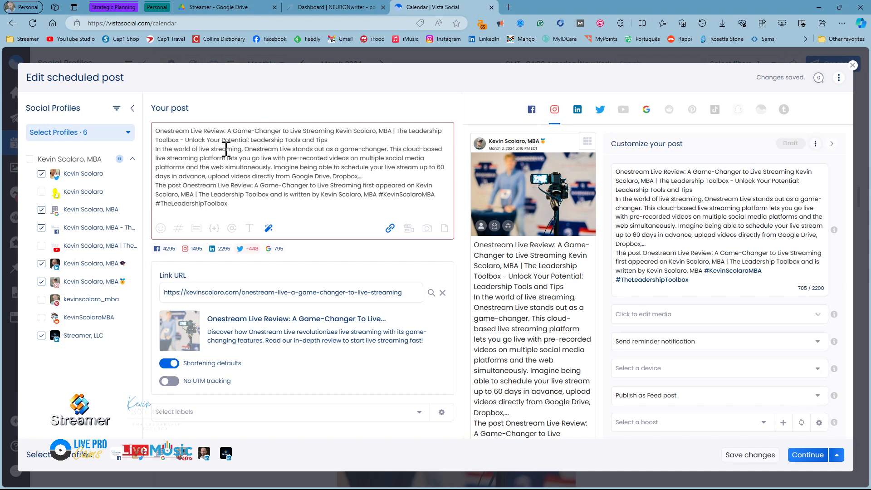
- Highlight the main post text and check how it appears in the Google, Twitter, LinkedIn, Instagram and Facebook versions
drag(158, 131, 254, 206)
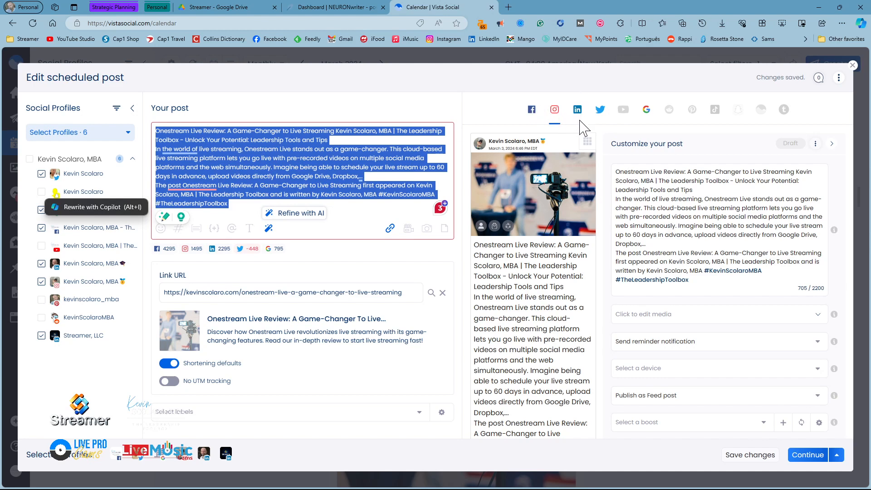
click(646, 111)
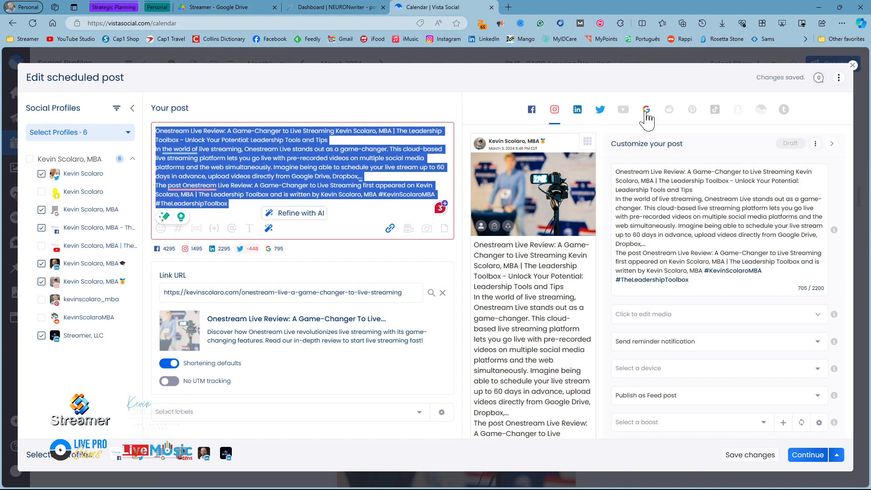
click(599, 111)
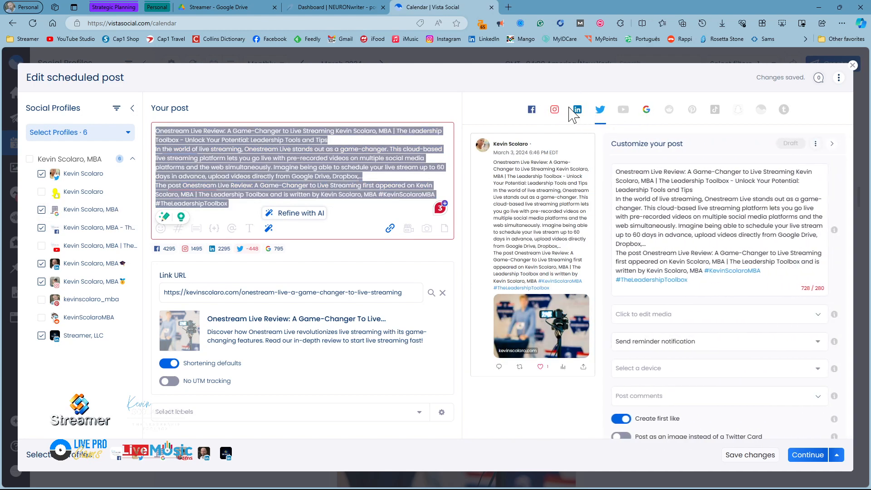
click(578, 112)
click(554, 111)
click(531, 109)
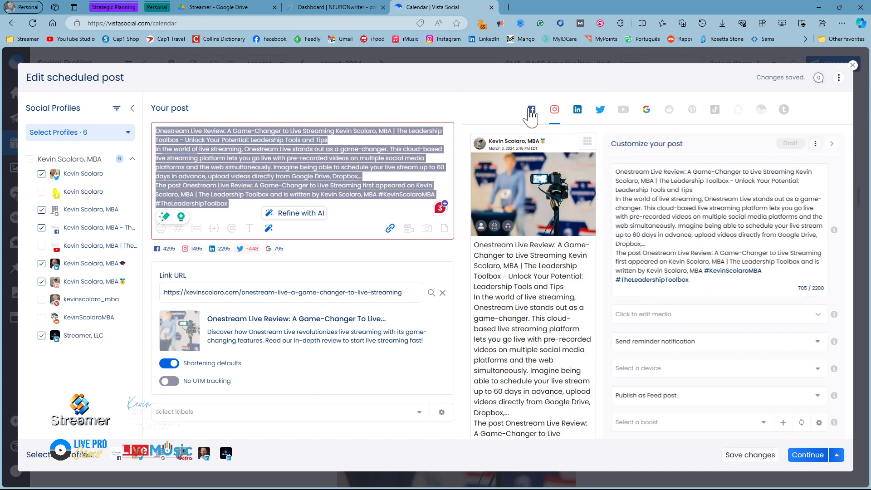
click(239, 204)
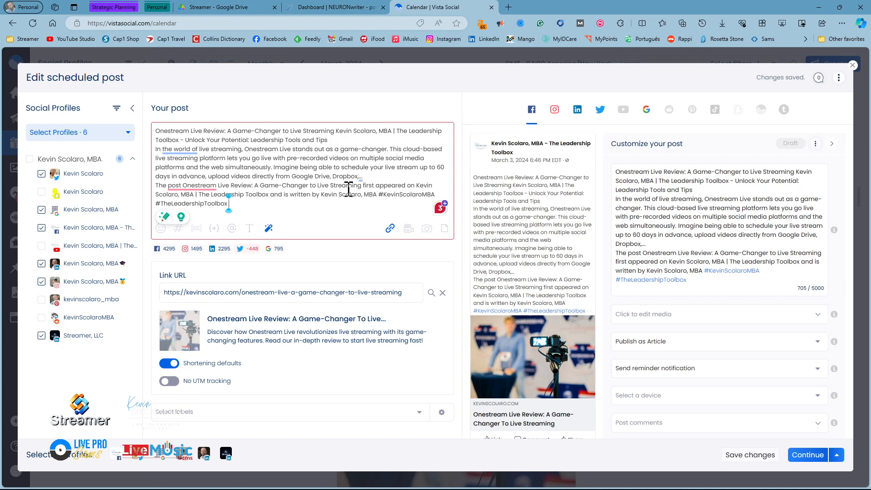
- Copy the post's link URL, open it in a new browser tab to view the article, and return to the scheduled post
drag(402, 292, 162, 293)
key(ctrl+c)
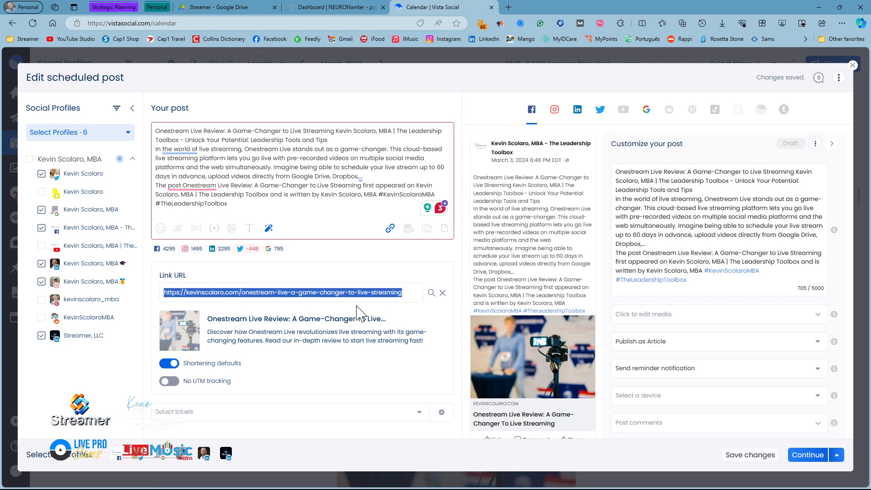
click(505, 8)
key(ctrl+v)
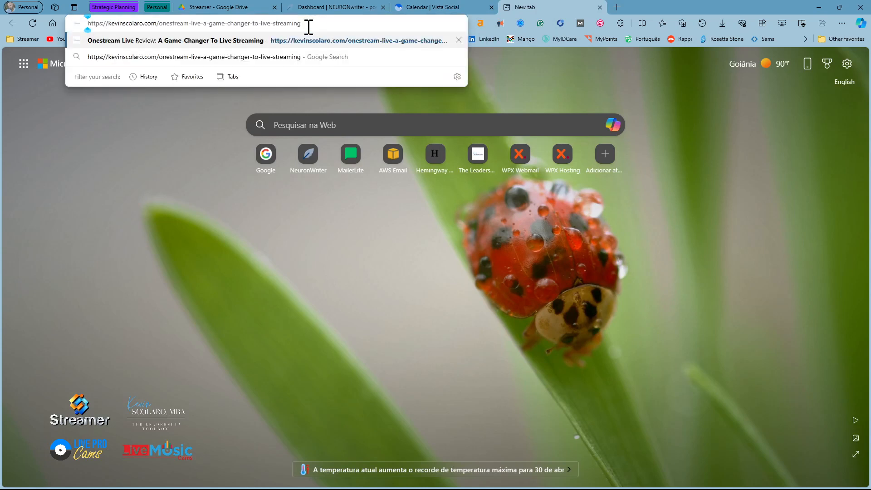
key(Return)
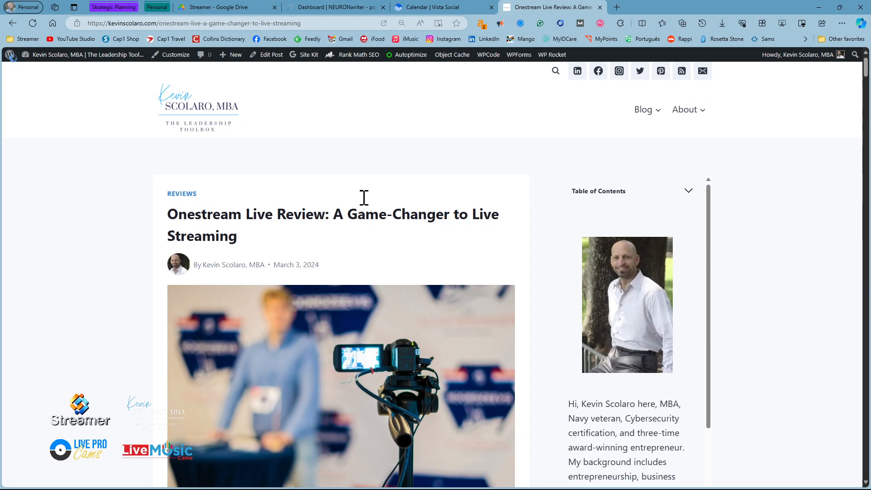
click(422, 9)
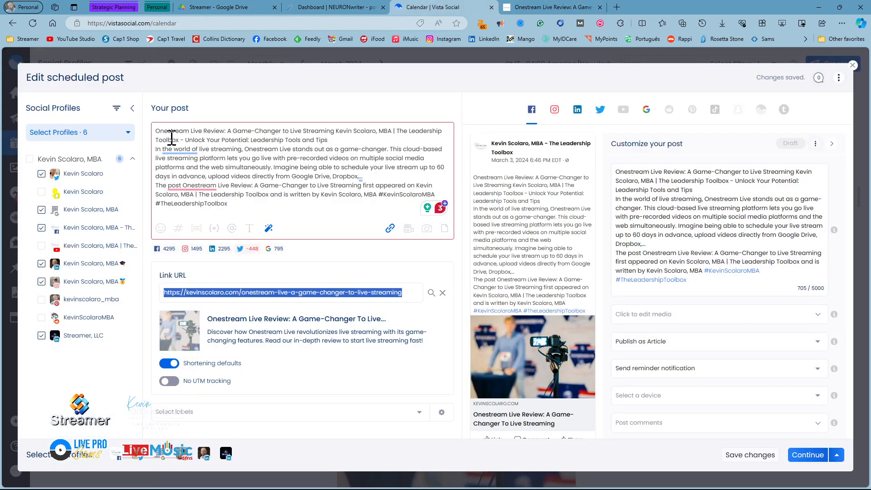
- Split the main post text after "A Game-Changer to Live Streaming" with a blank line and check the Facebook preview
click(334, 131)
drag(335, 131, 405, 140)
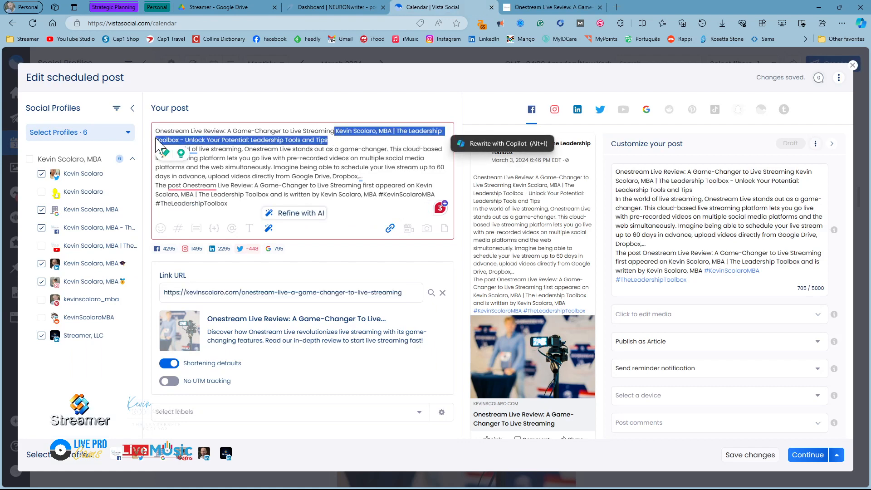
click(331, 133)
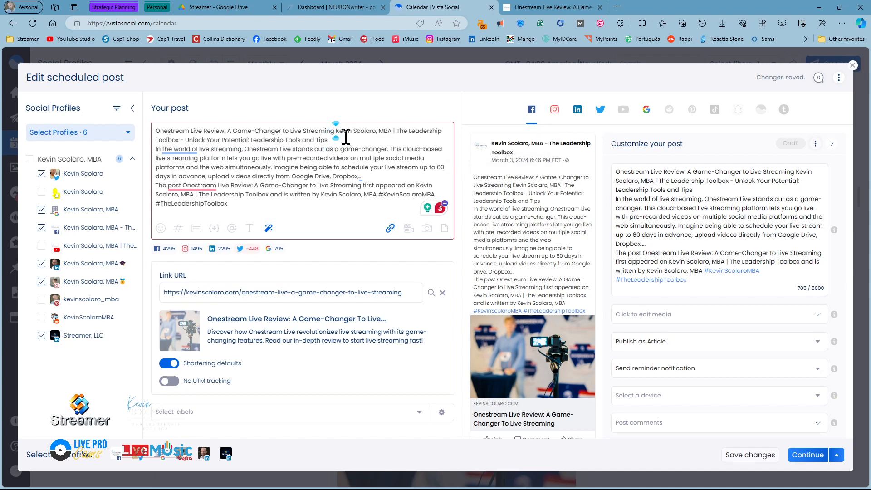
key(Return)
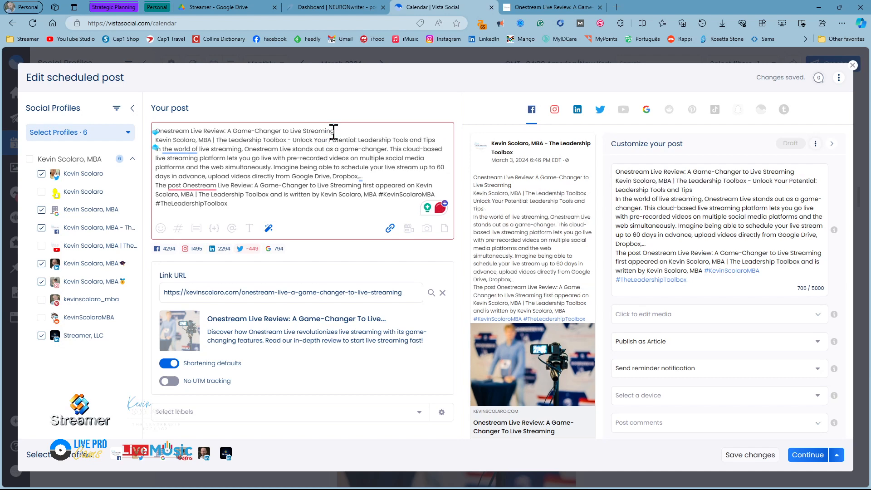
key(Return)
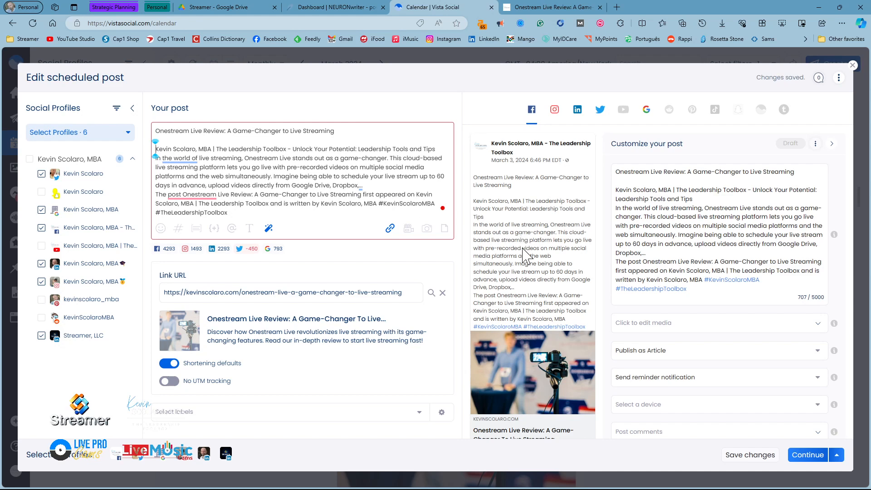
scroll(533, 285, down, 1)
scroll(533, 286, down, 1)
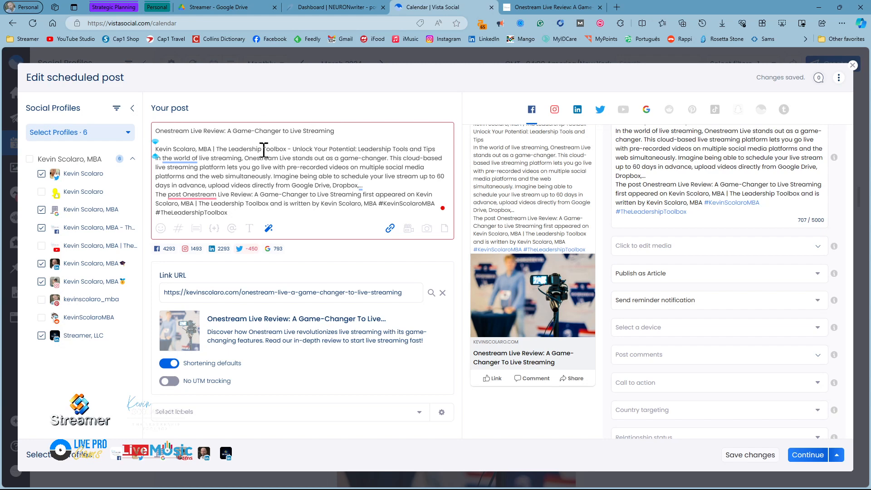
- Delete the title "Onestream Live Review: A Game-Changer to Live Streaming" and the empty lines at the start of the post
drag(355, 132, 121, 131)
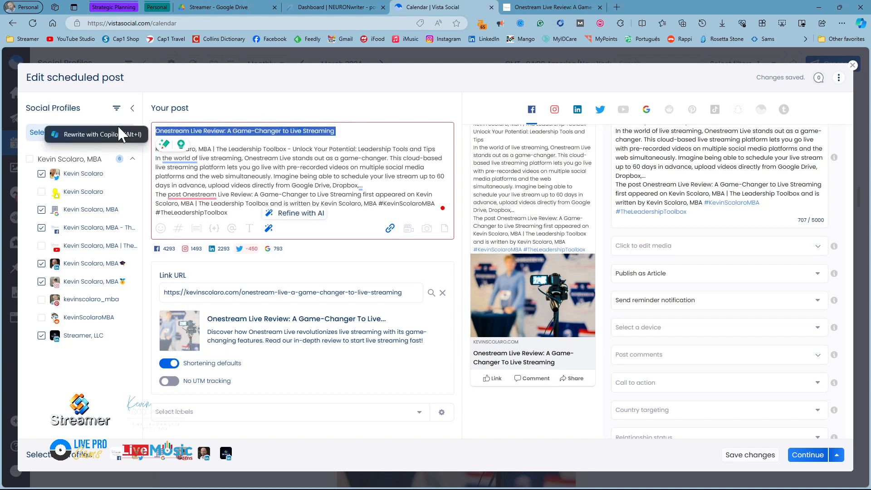
key(BackSpace)
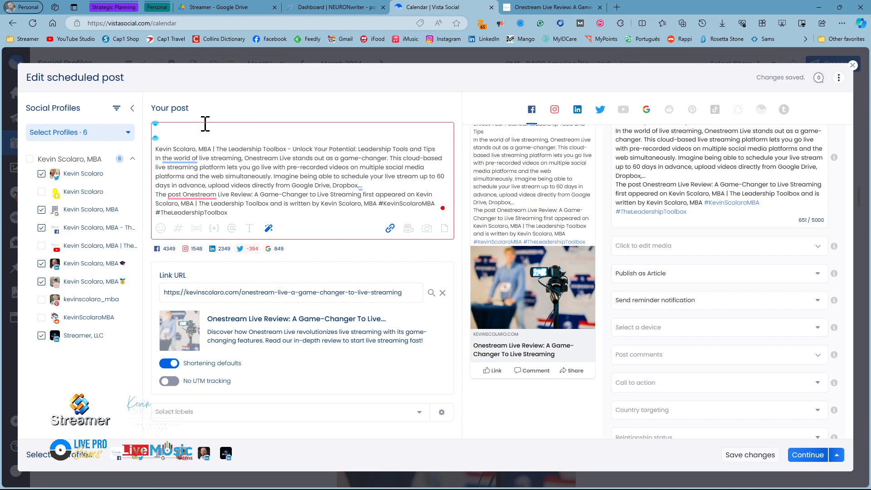
click(157, 148)
key(BackSpace)
key(BackSpace)
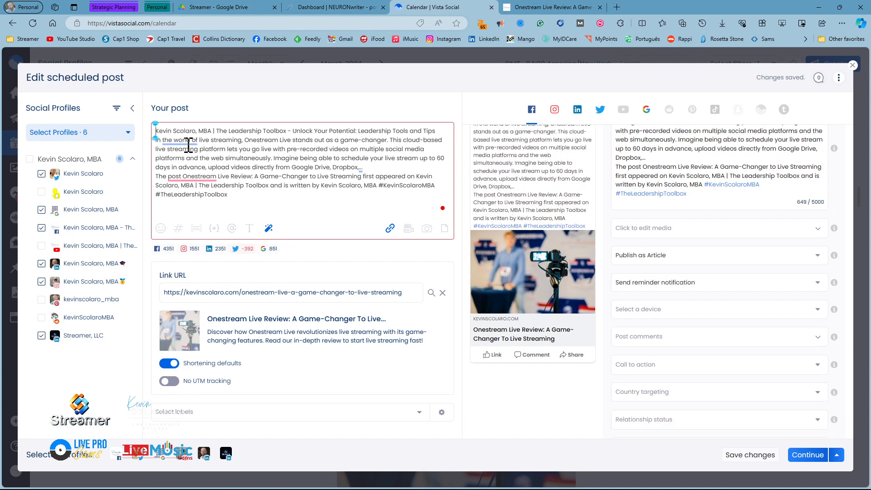
- Remove the "The Leadership Toolbox - Unlock Your Potential: Leadership Tools and Tips" tagline so the post starts with "In the world of live streaming"
click(437, 133)
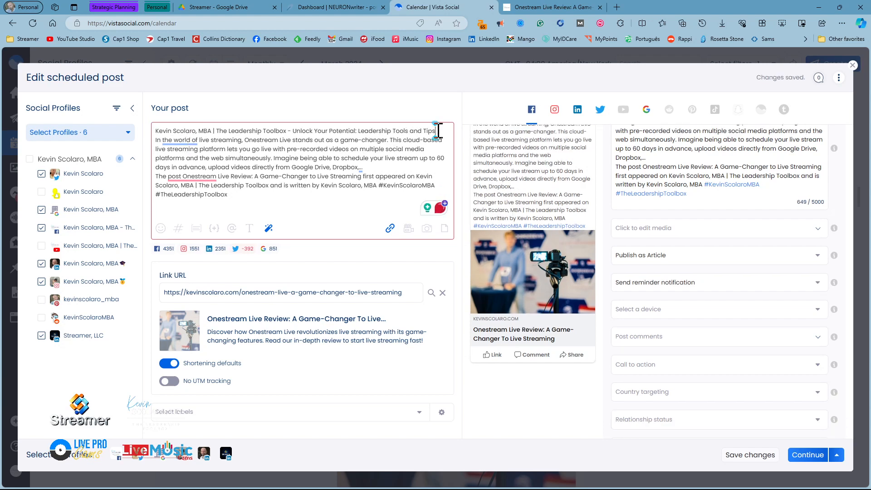
key(Return)
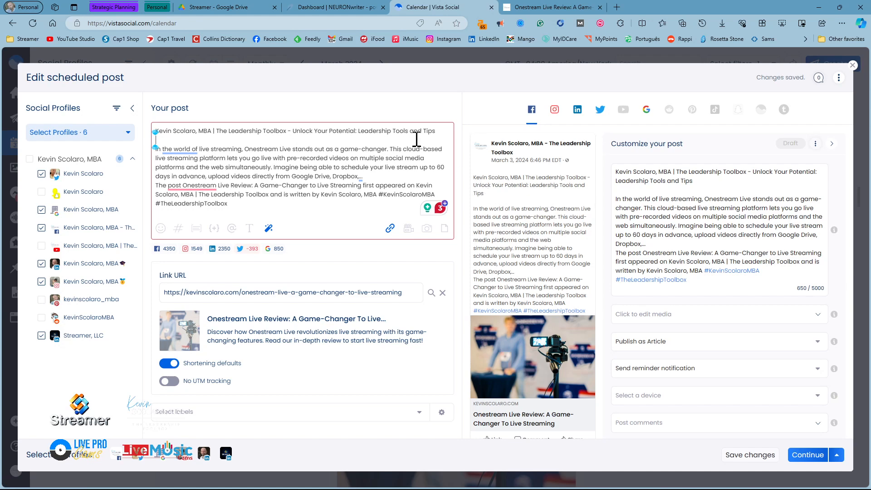
triple_click(153, 131)
key(BackSpace)
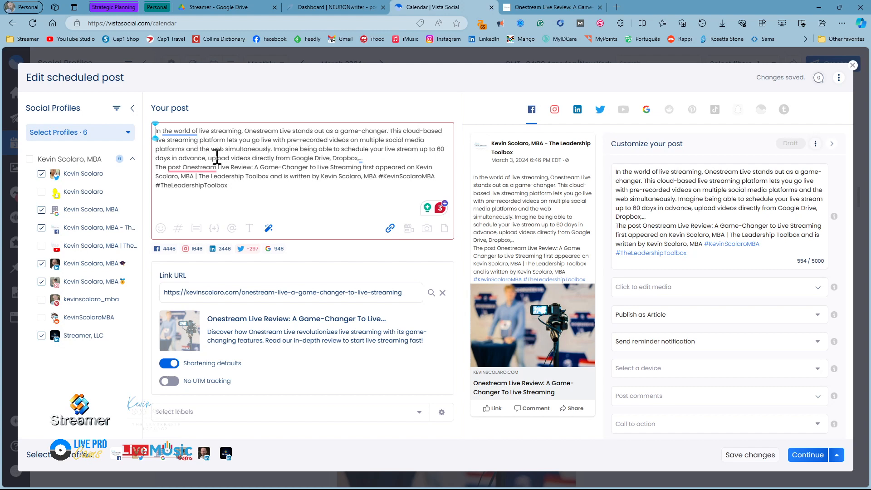
- Insert a blank line before "The post Onestream Live Review" and move the closing hashtags onto their own line directly below that paragraph
click(364, 158)
key(Return)
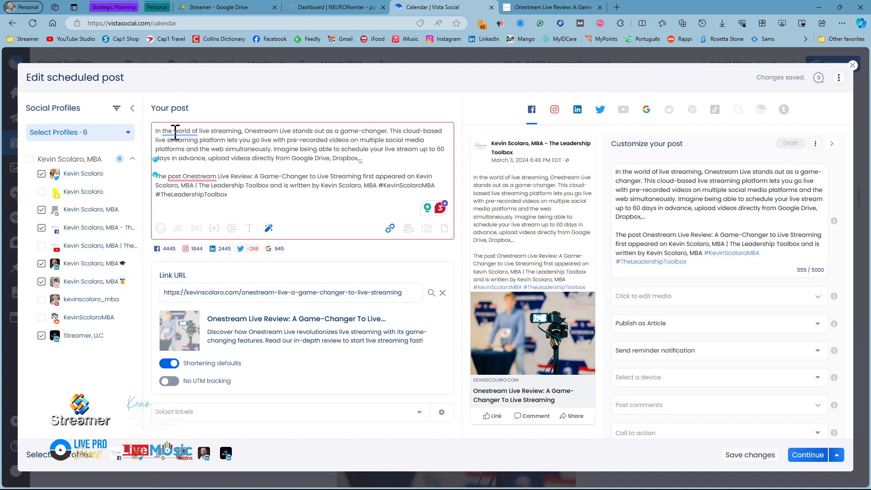
mouse_move(180, 129)
click(378, 185)
key(Return)
key(Return)
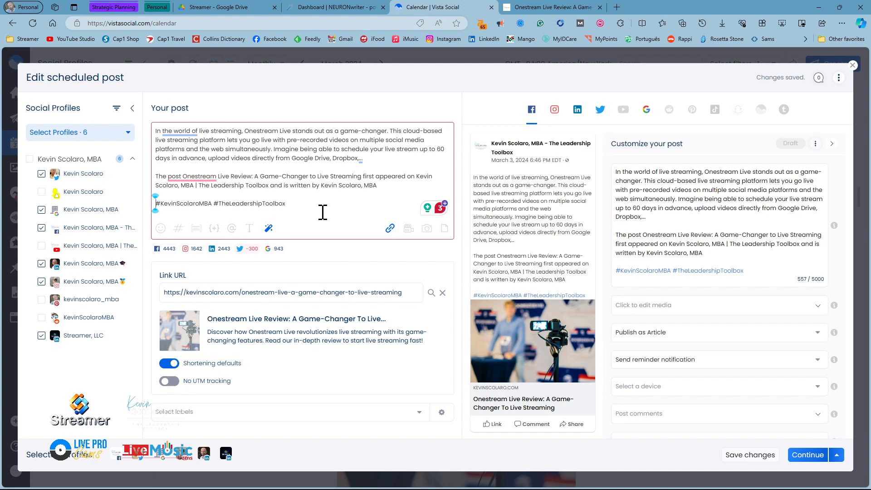
key(BackSpace)
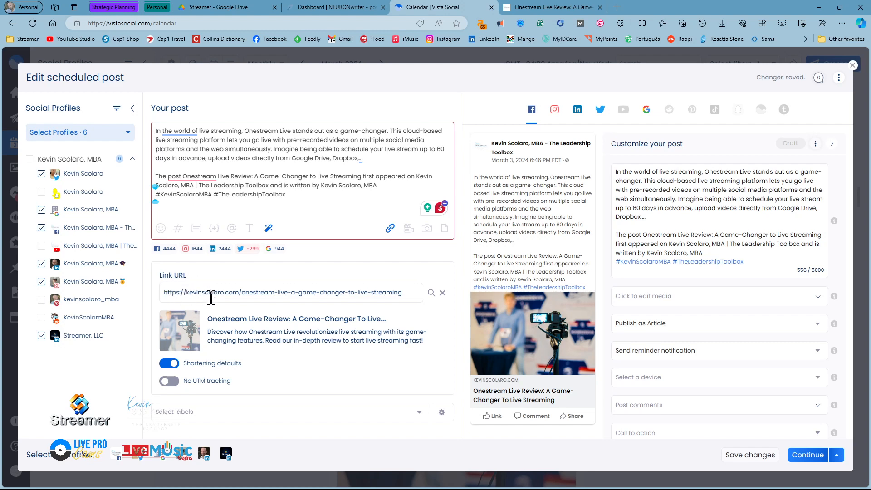
drag(417, 292, 132, 302)
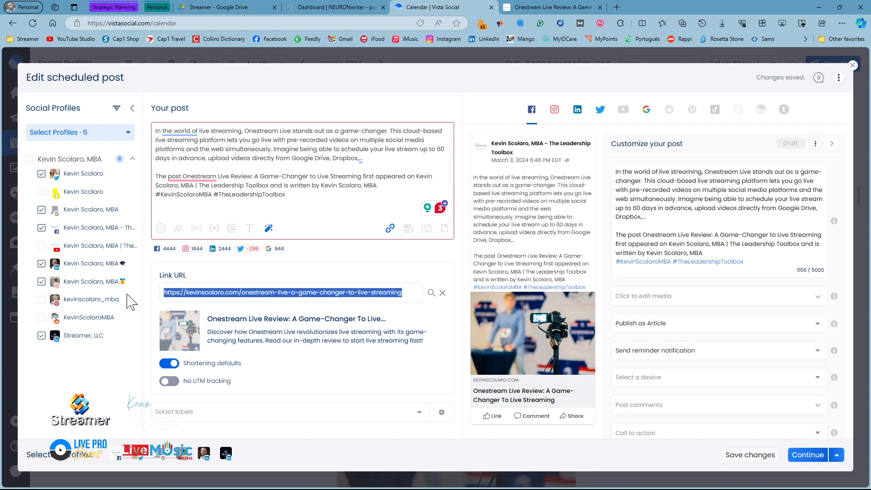
click(410, 295)
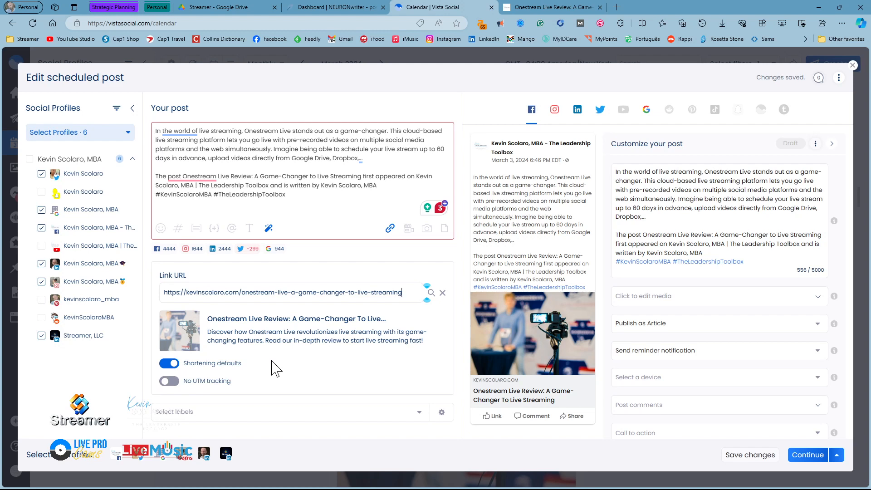
drag(411, 293, 165, 295)
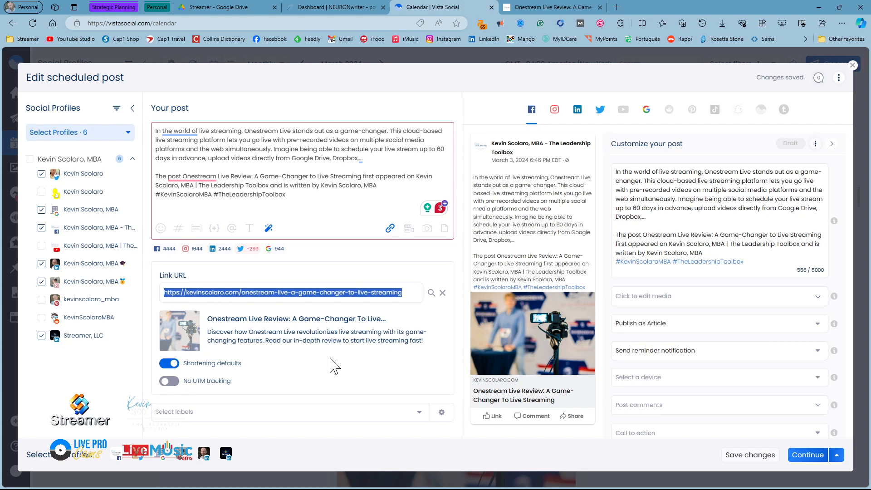
click(316, 370)
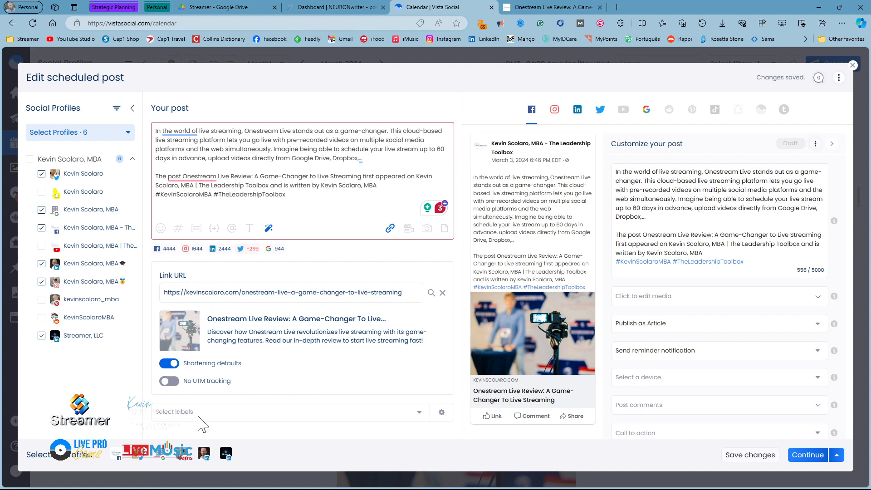
- Assign the "RSS Feed" label to the scheduled post
click(240, 413)
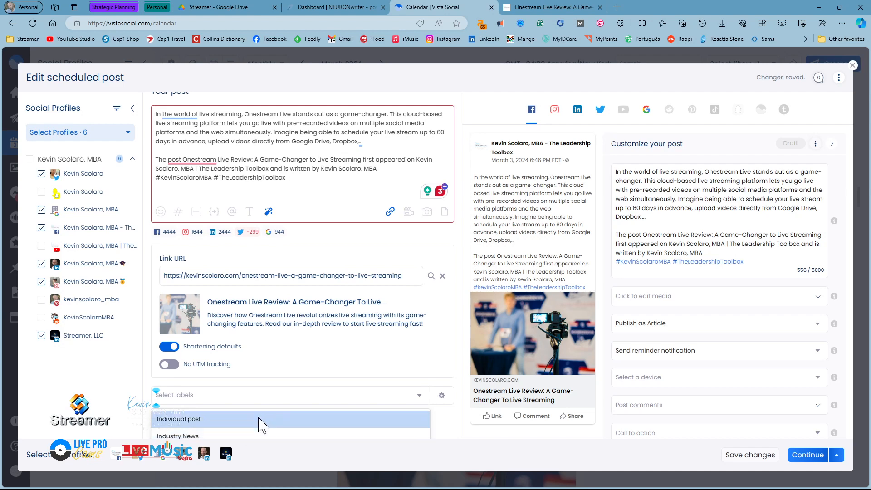
scroll(249, 435, down, 1)
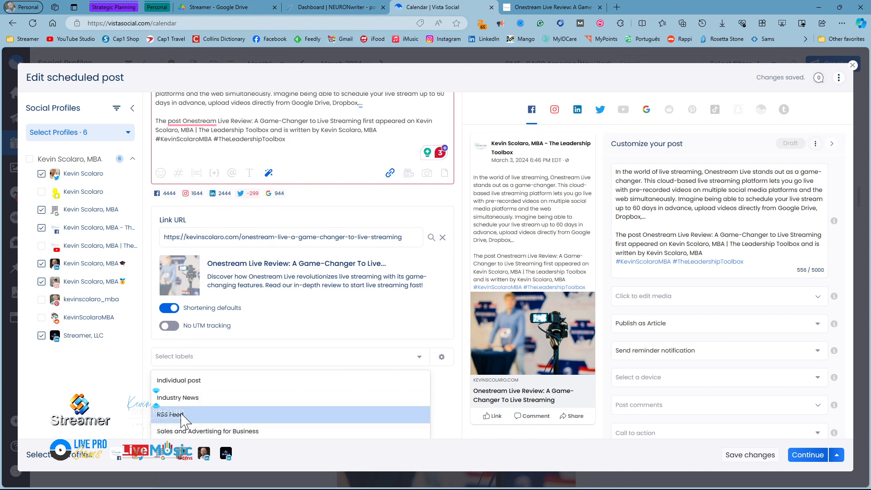
click(176, 416)
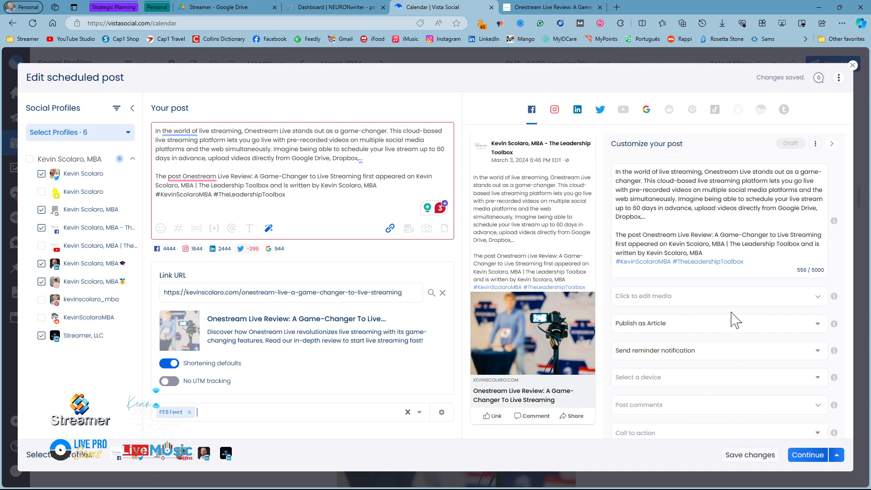
- Set the call to action of the post's Facebook version to "Learn more"
scroll(705, 405, down, 3)
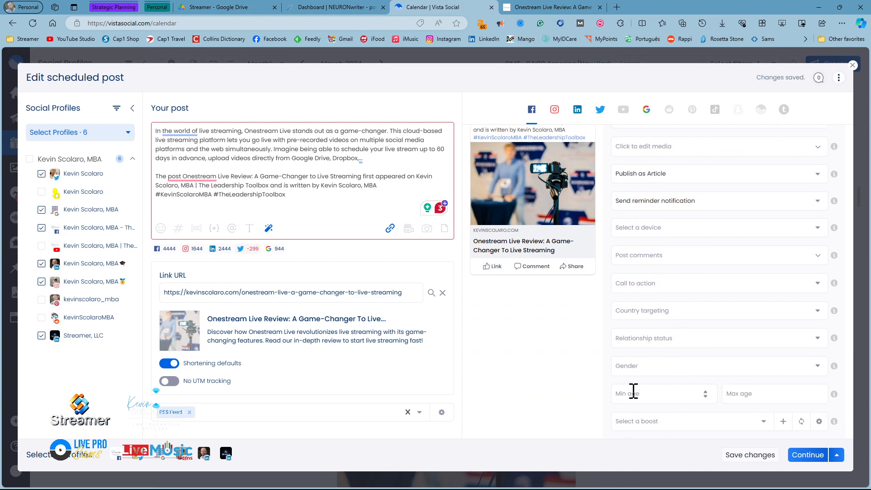
scroll(633, 392, up, 2)
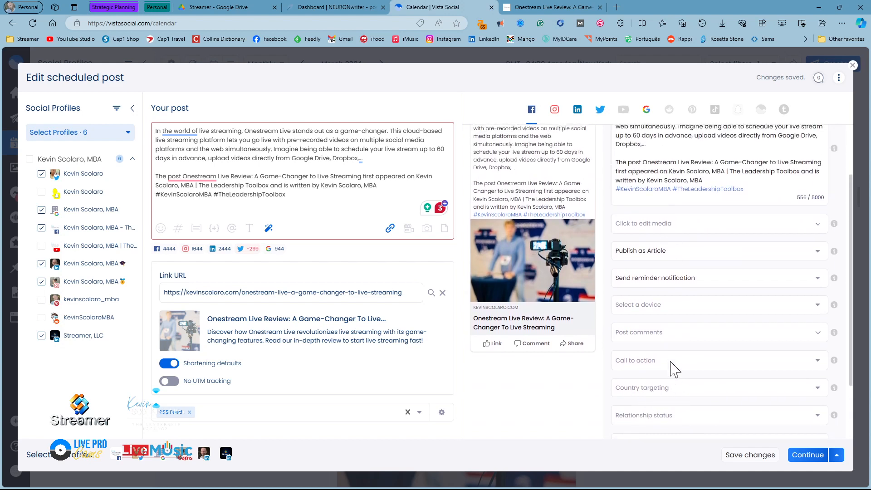
click(674, 361)
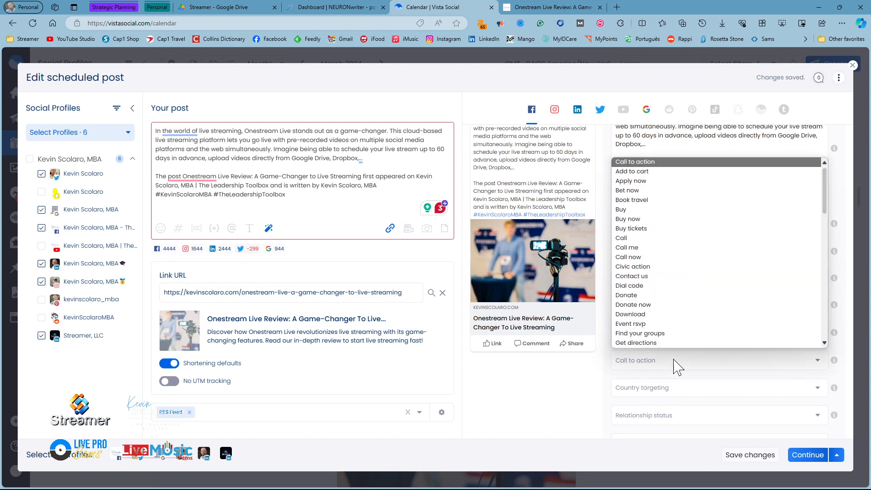
scroll(715, 268, down, 3)
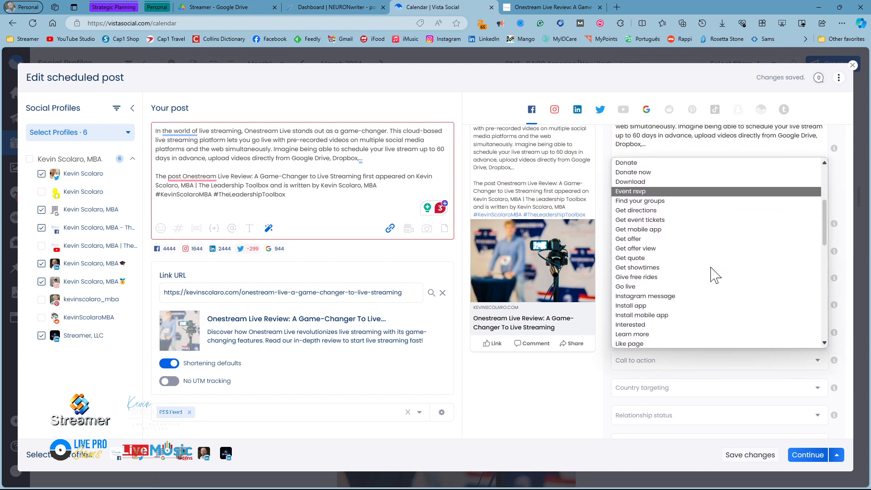
scroll(701, 290, down, 2)
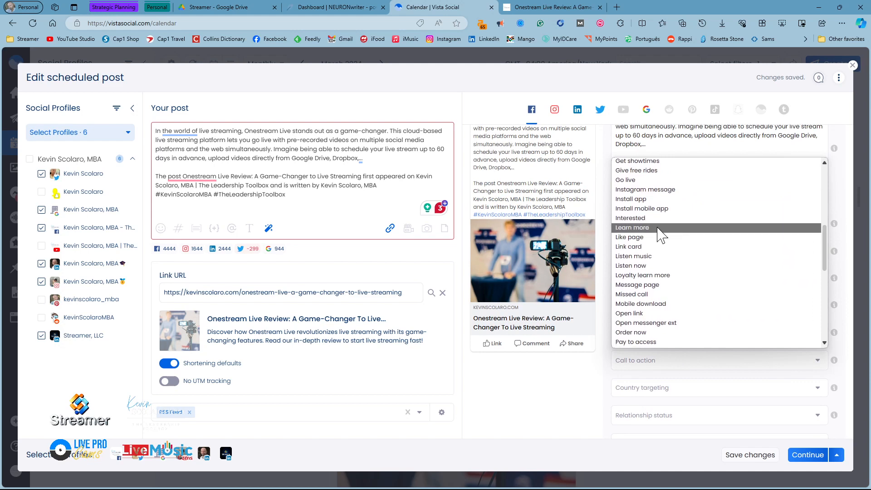
click(662, 229)
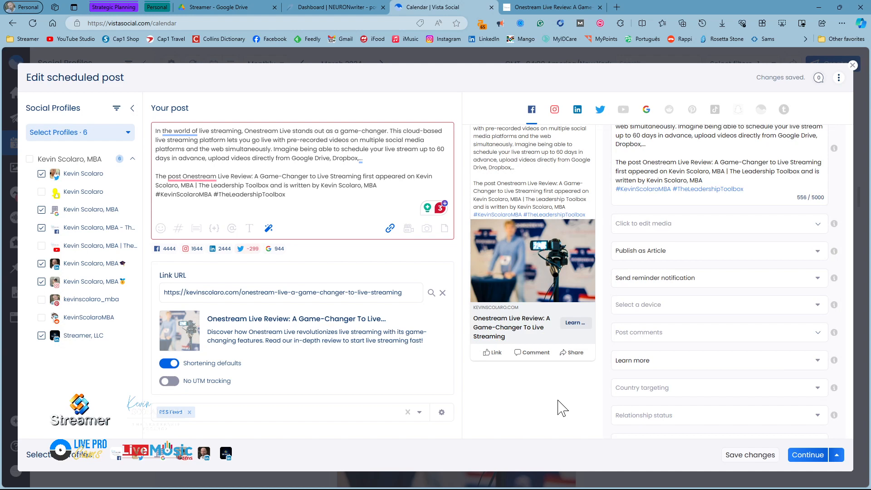
click(675, 365)
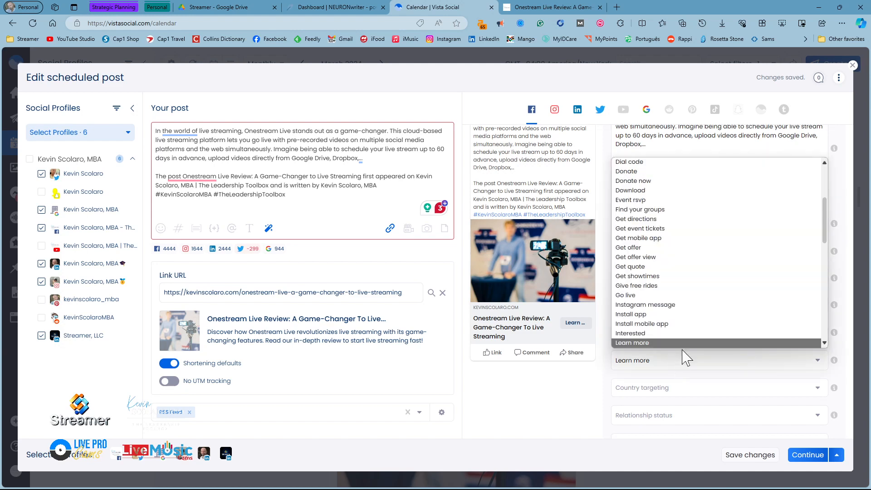
scroll(696, 278, down, 5)
scroll(699, 280, down, 3)
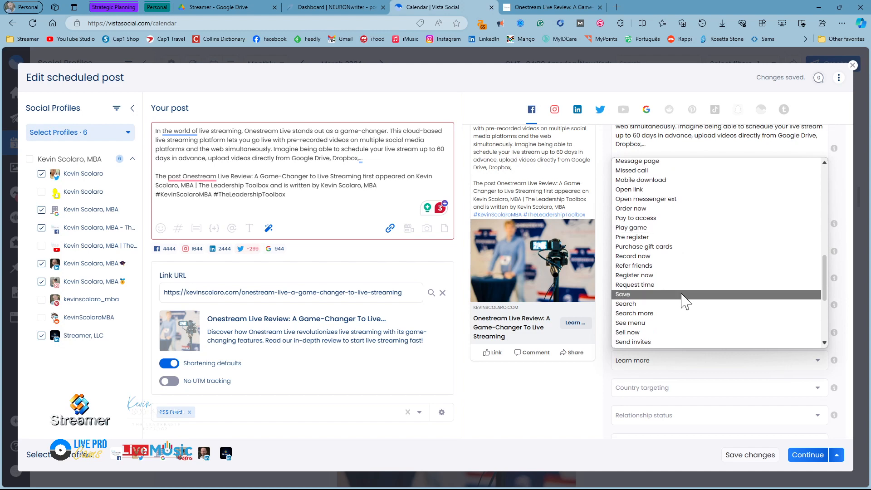
click(553, 417)
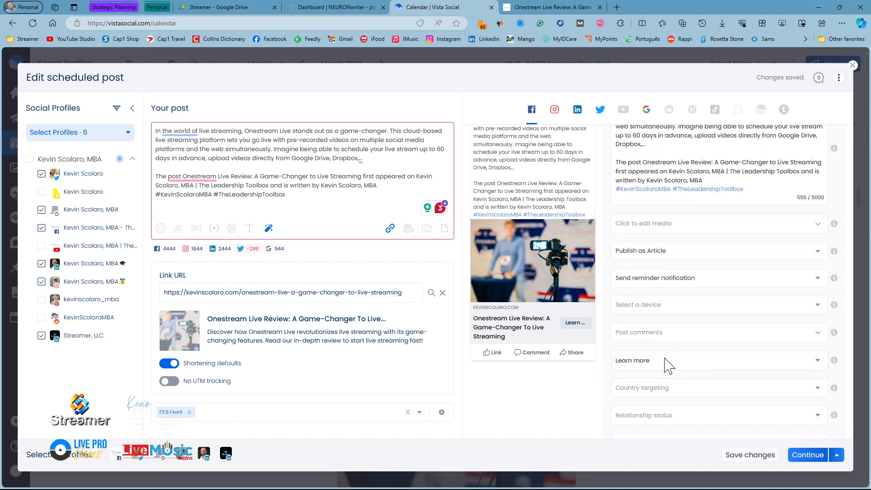
- Change the Facebook version's publishing method to "Auto publish"
click(686, 278)
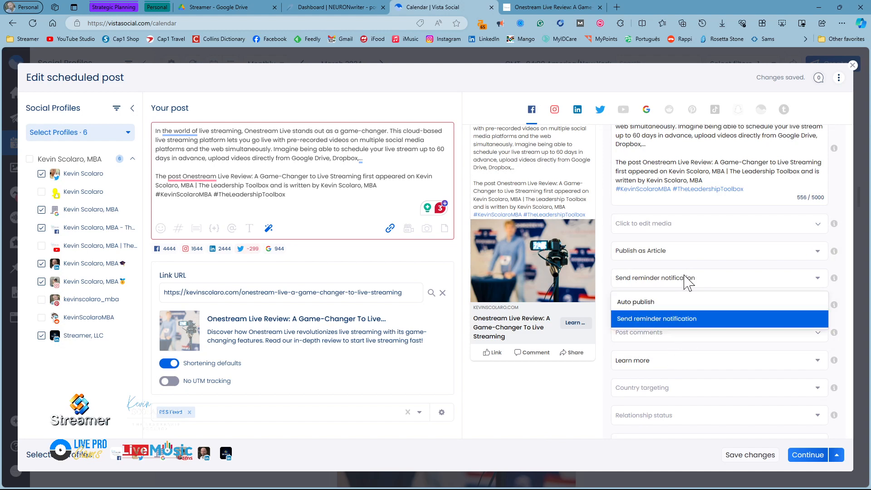
click(670, 310)
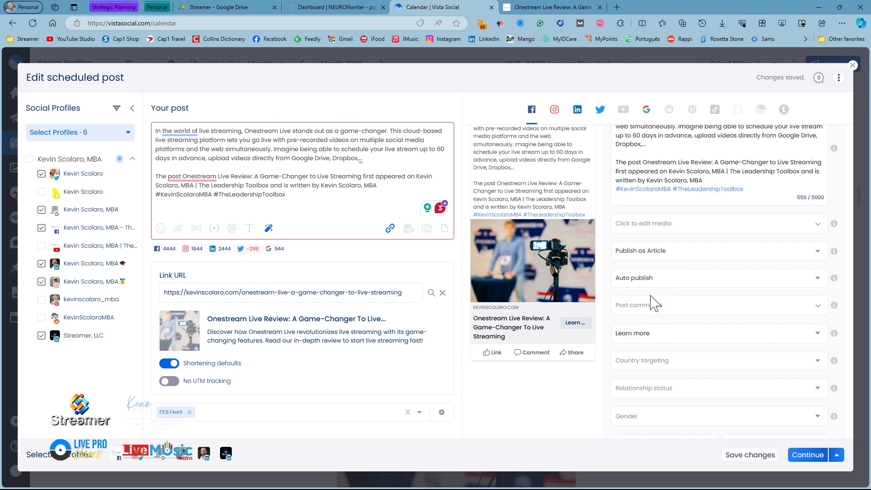
scroll(634, 351, up, 2)
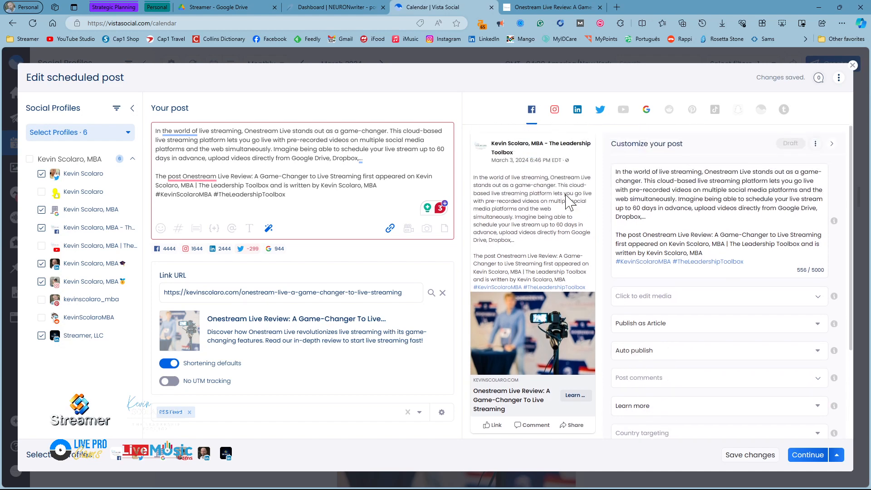
- Insert a blank line above the closing hashtags in the main post text and check the Instagram and Facebook previews
click(556, 111)
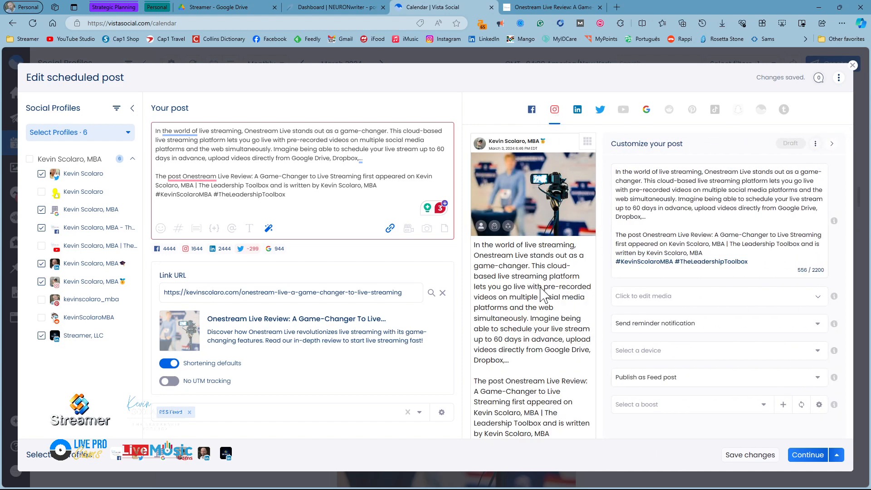
scroll(542, 340, down, 1)
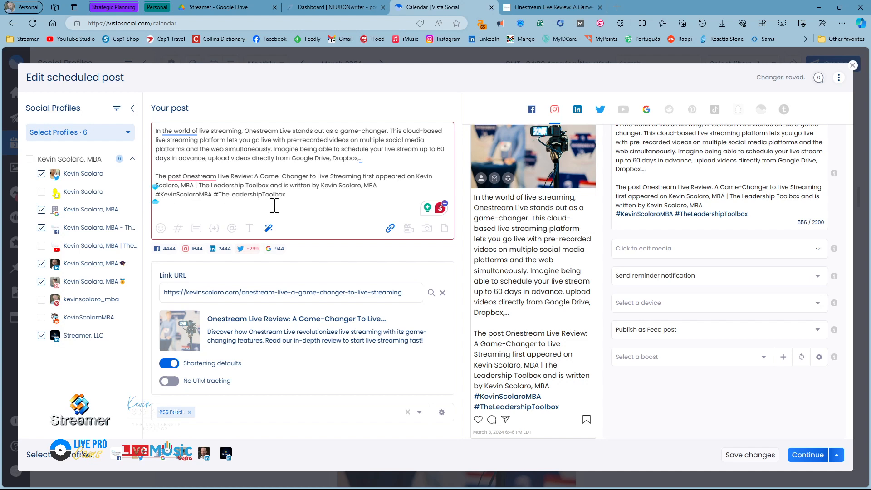
key(Return)
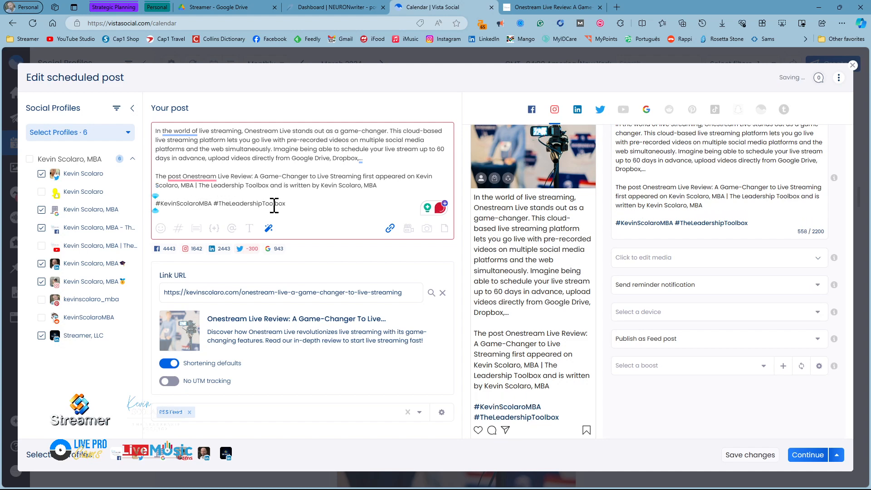
click(531, 111)
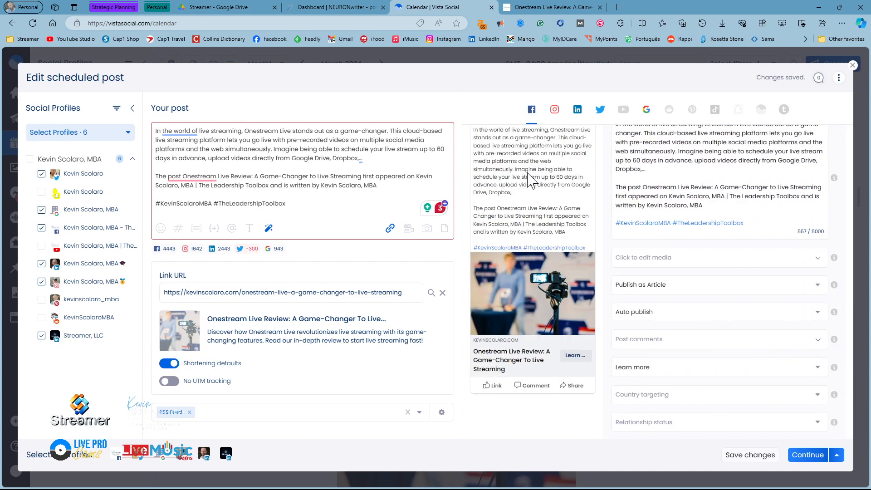
- Set the Instagram version of the post to "Auto publish"
click(555, 113)
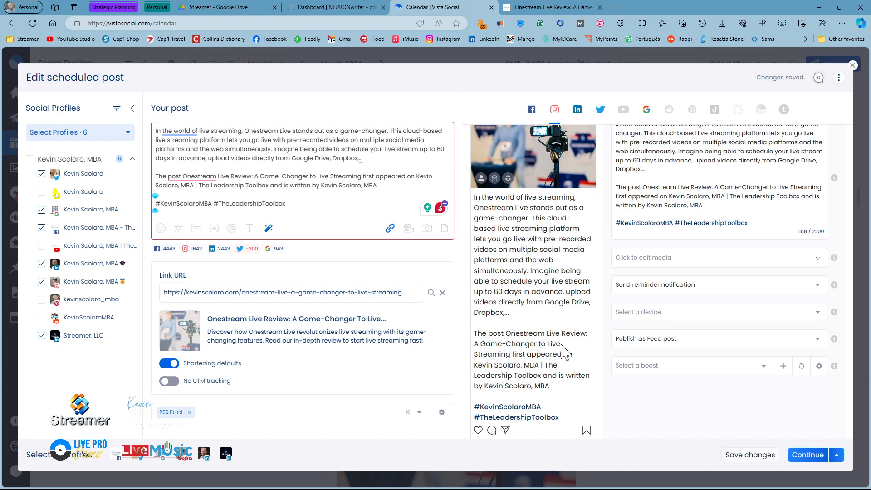
click(717, 287)
click(679, 310)
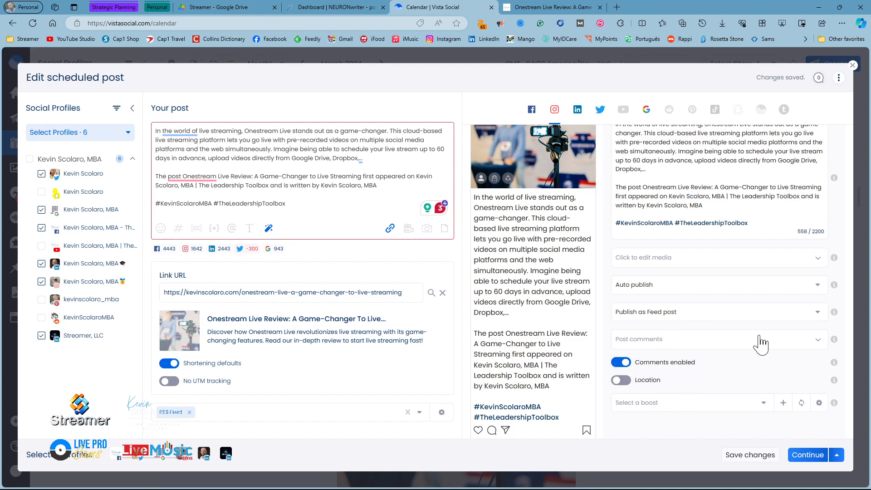
- Set the LinkedIn personal profile's version of the post to "Auto publish" and check its first-comment option without adding a comment
click(578, 111)
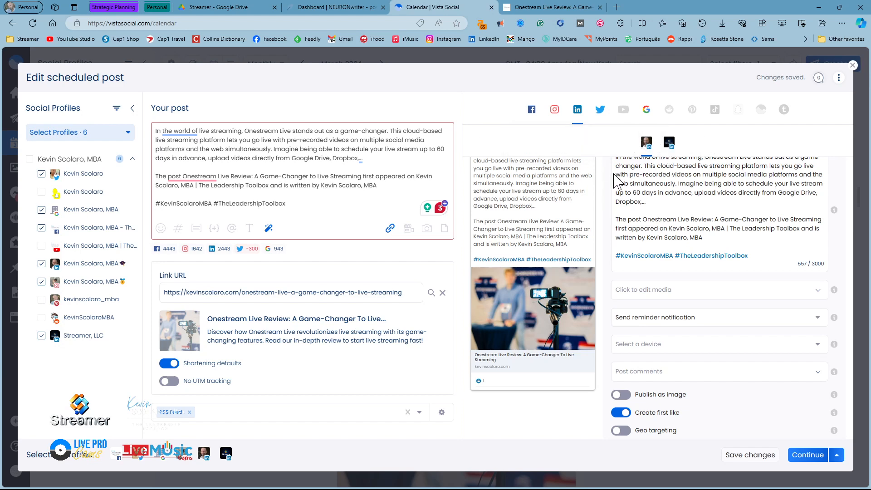
scroll(549, 283, up, 2)
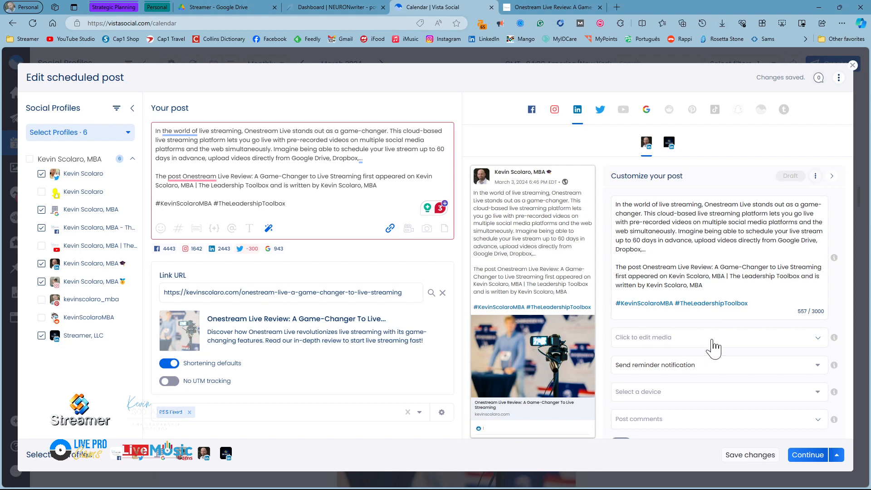
scroll(707, 353, down, 2)
scroll(707, 353, down, 3)
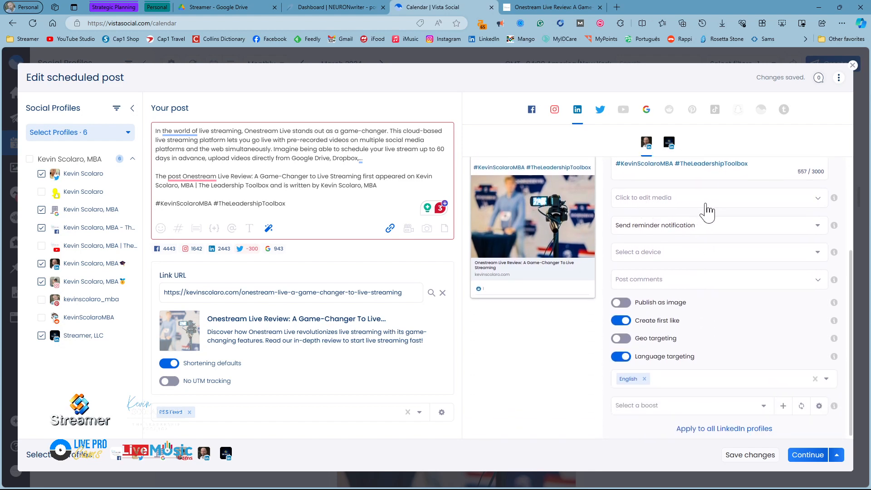
click(701, 233)
click(697, 247)
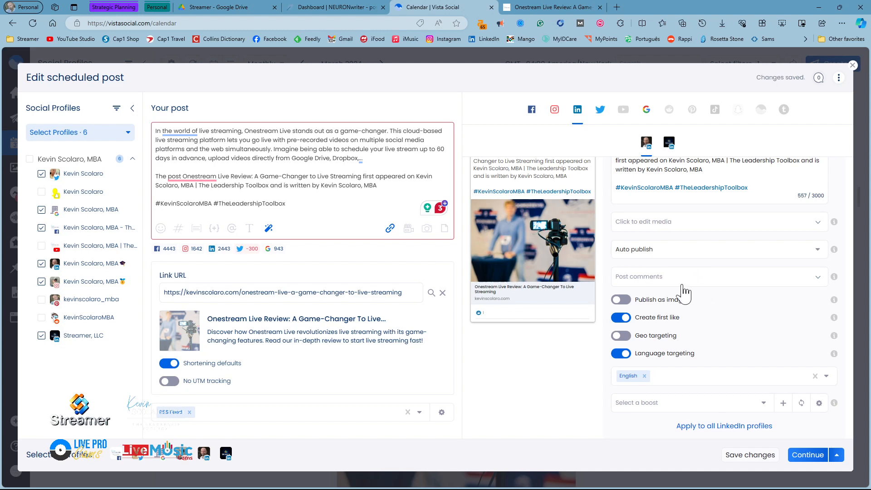
click(721, 279)
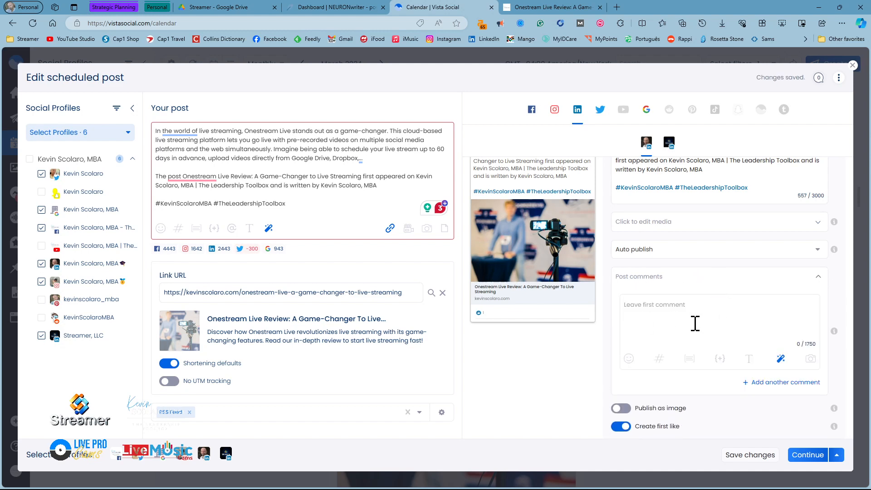
click(710, 277)
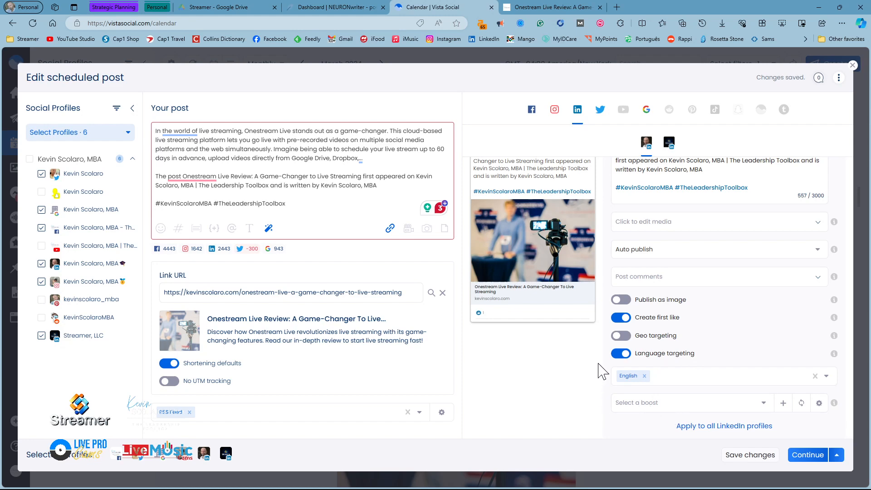
- Apply the LinkedIn customizations to all LinkedIn profiles, replacing those already set for the Streamer, LLC company page
scroll(603, 364, up, 2)
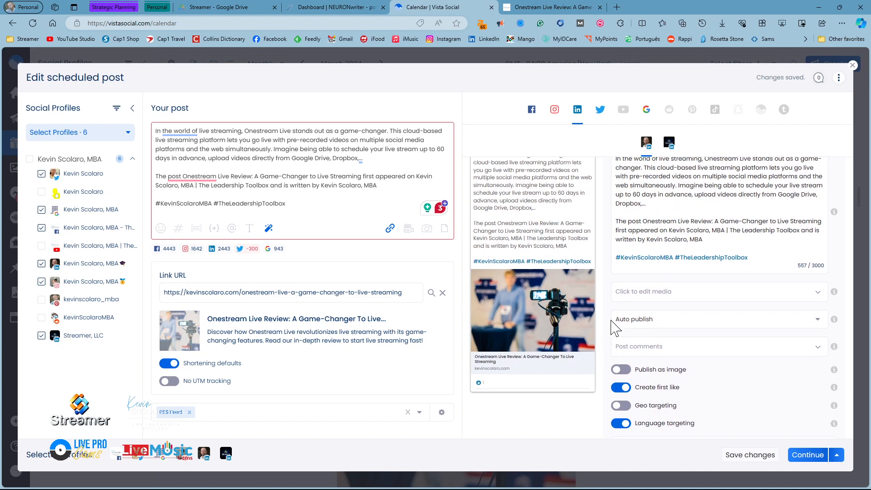
scroll(613, 326, up, 1)
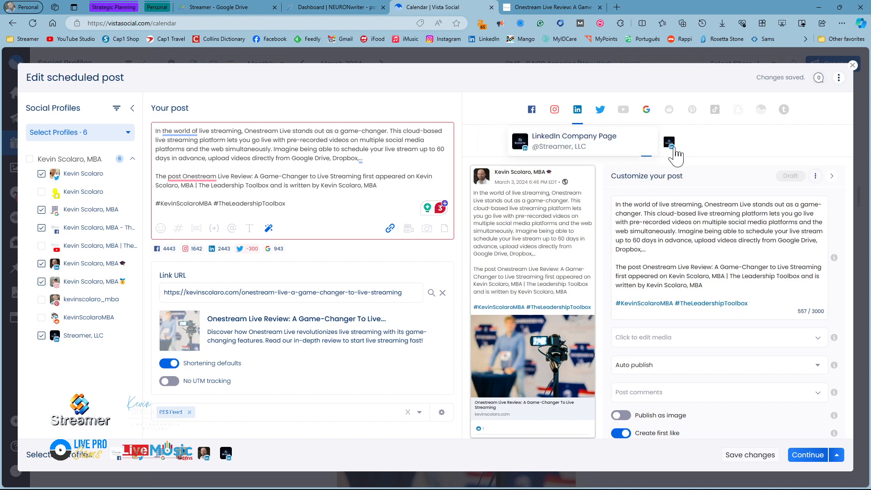
scroll(682, 365, down, 3)
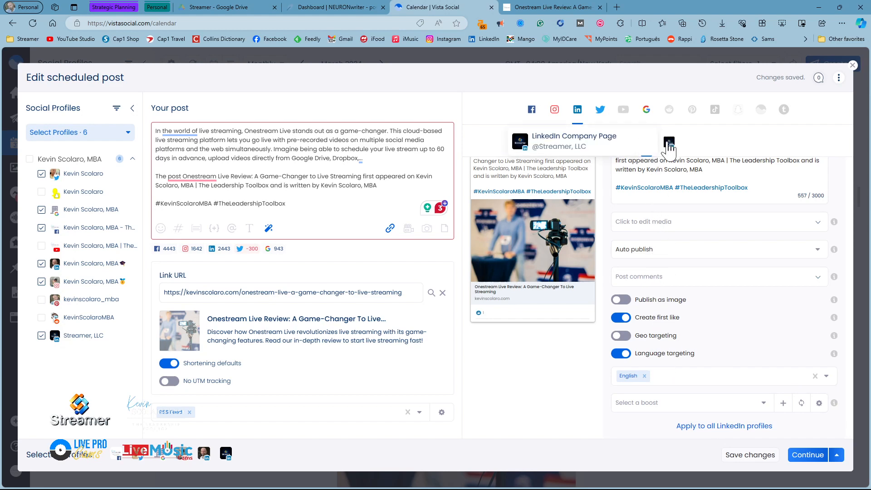
click(712, 425)
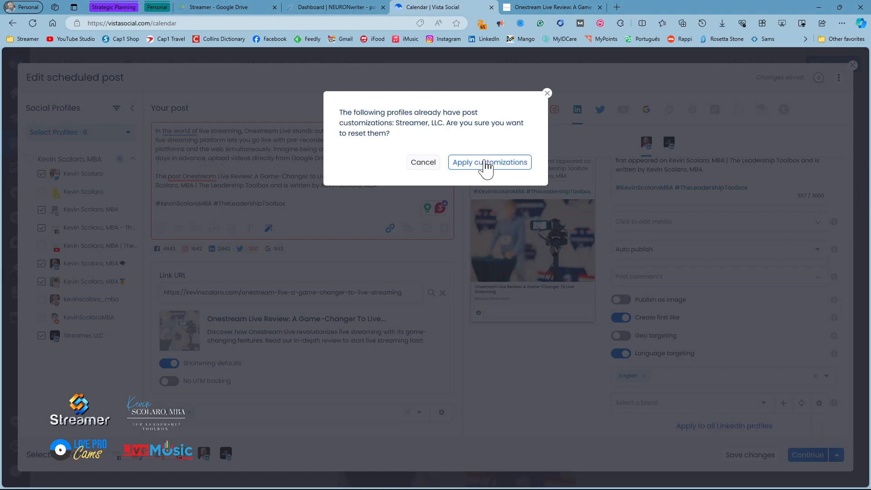
click(501, 167)
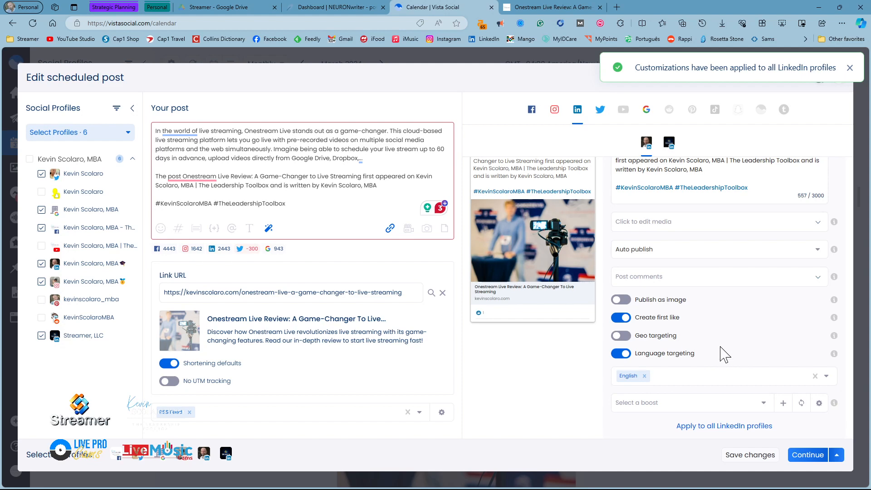
- Set the Twitter version of the post to "Auto publish" and check its first-comment option without adding a comment
scroll(724, 353, up, 3)
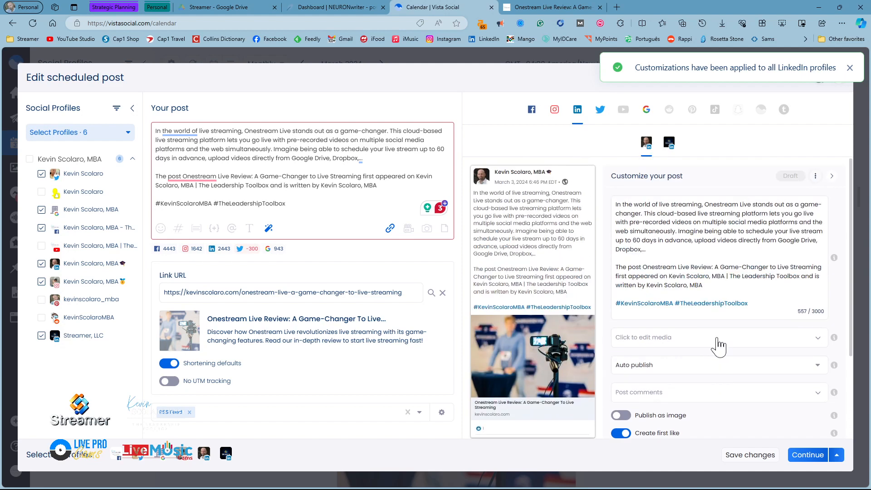
click(600, 111)
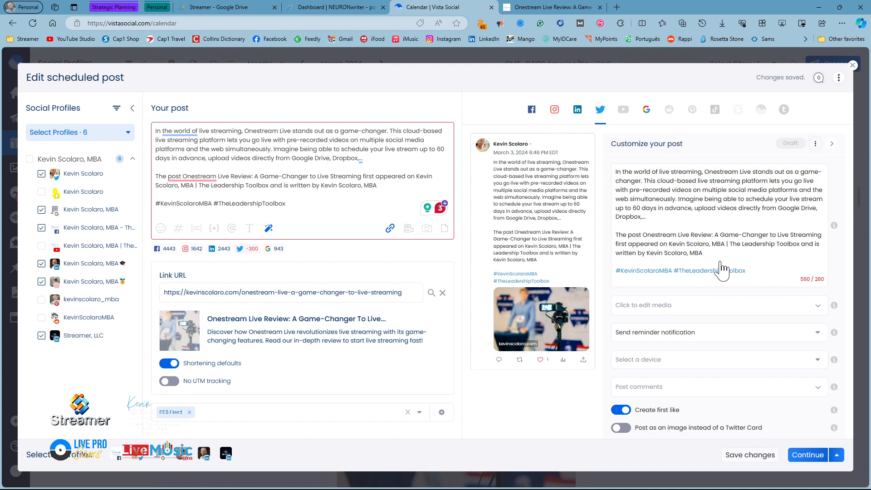
scroll(680, 358, down, 2)
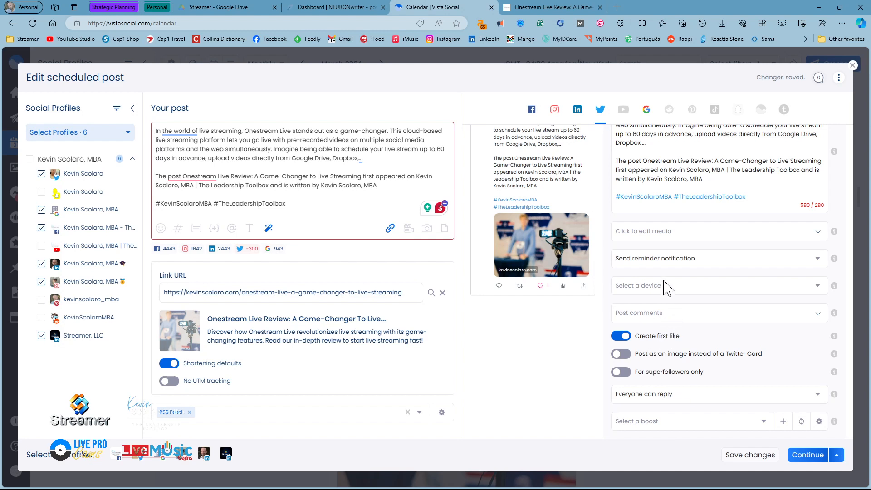
click(704, 263)
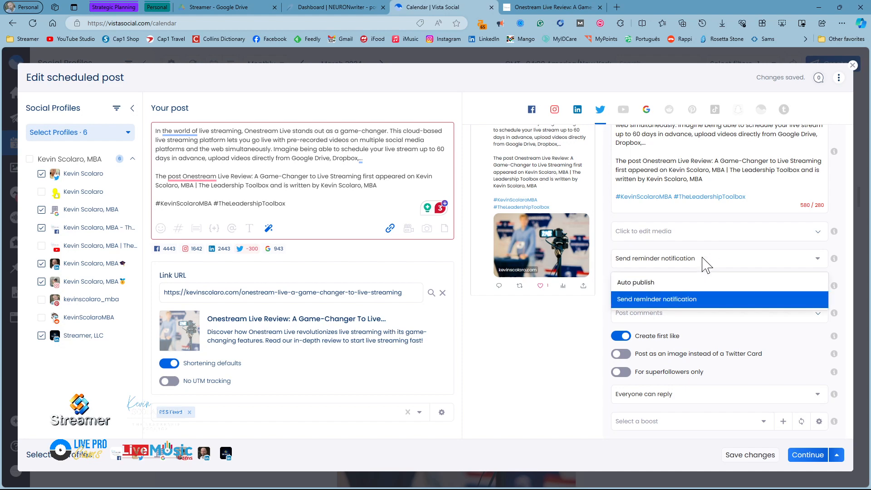
click(693, 284)
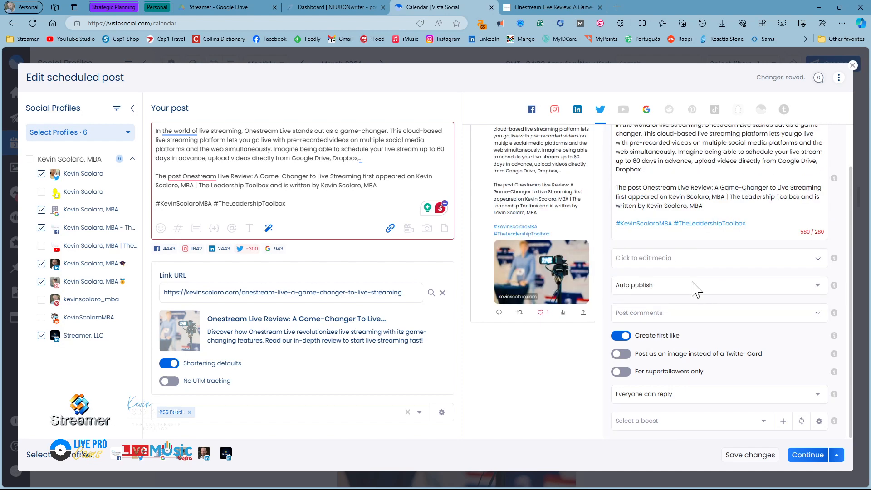
click(687, 316)
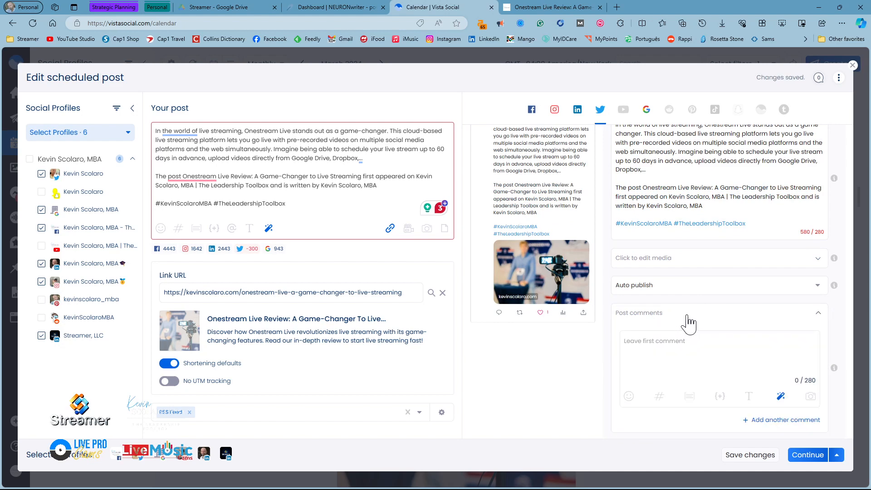
click(688, 317)
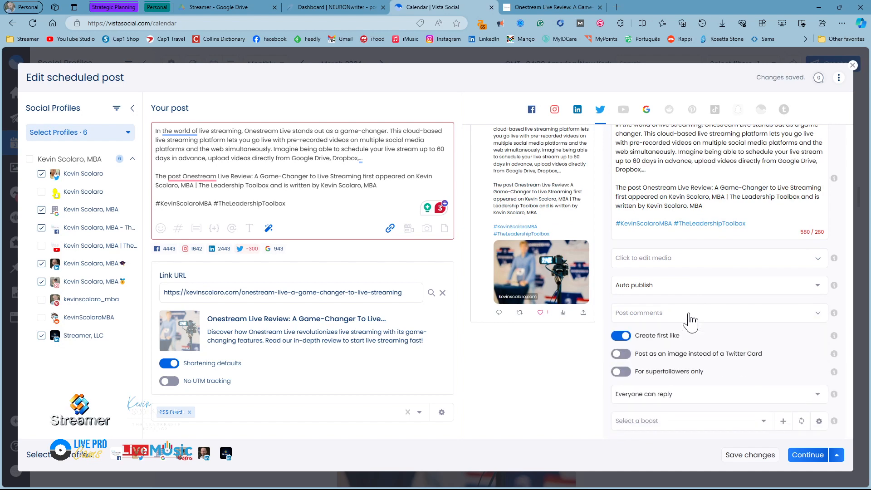
- Delete the "The post Onestream Live Review" attribution paragraph and the surrounding blank lines from the Twitter caption, bringing the hashtags up behind the first paragraph
scroll(683, 259, up, 1)
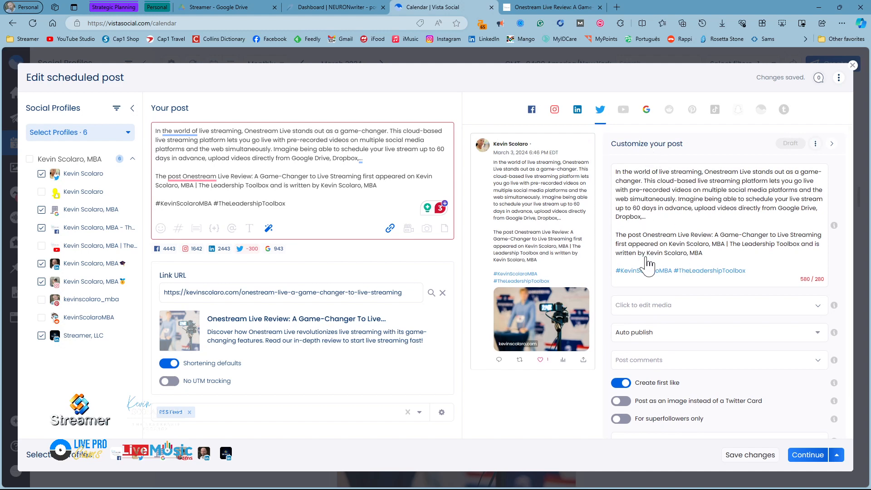
click(710, 251)
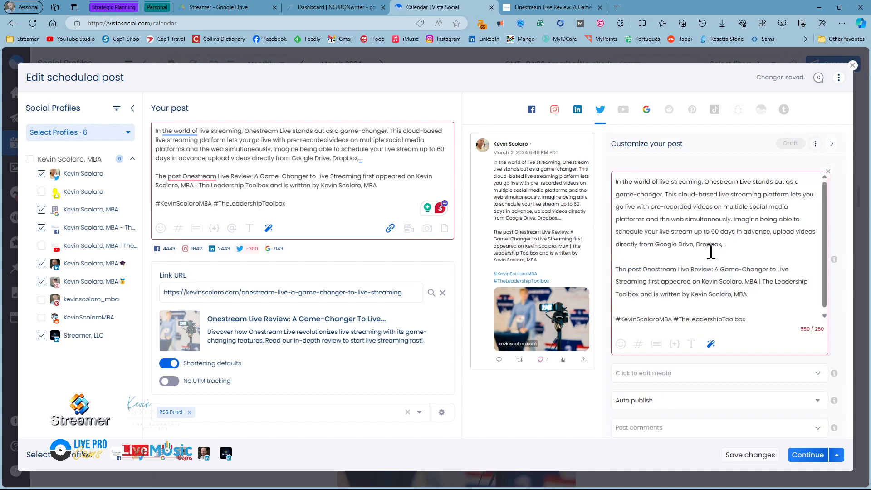
drag(763, 295, 608, 267)
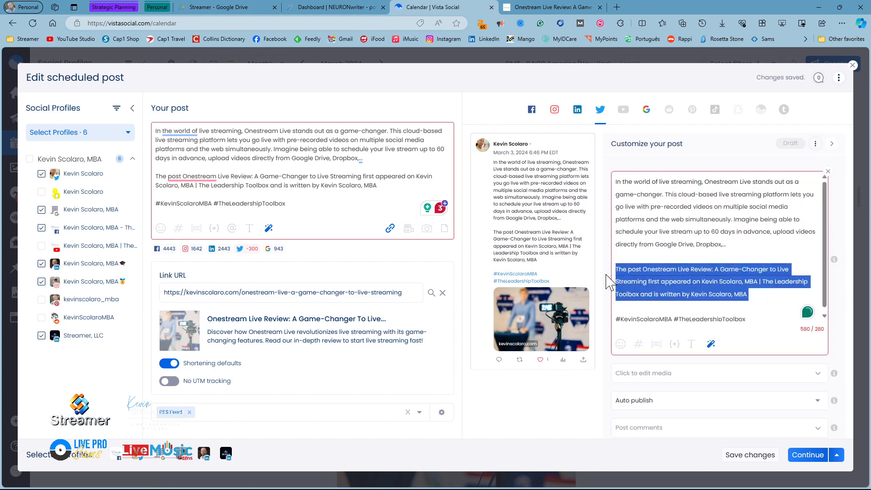
key(BackSpace)
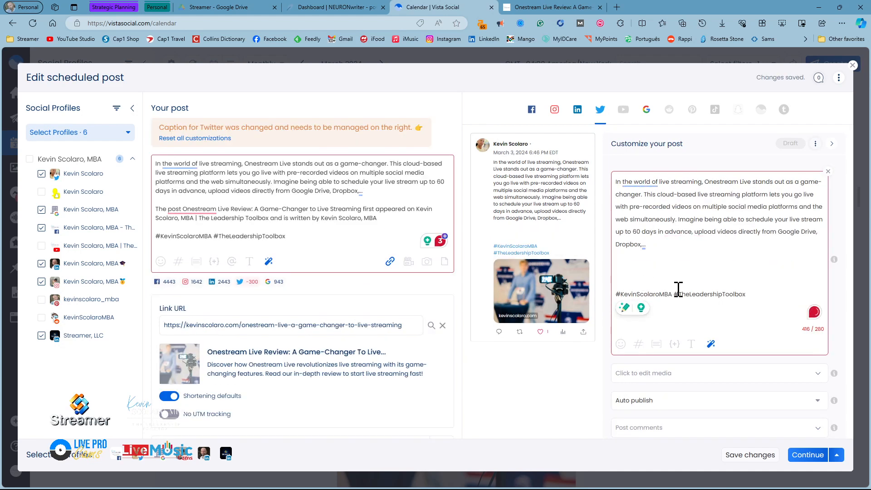
key(Delete)
key(Delete)
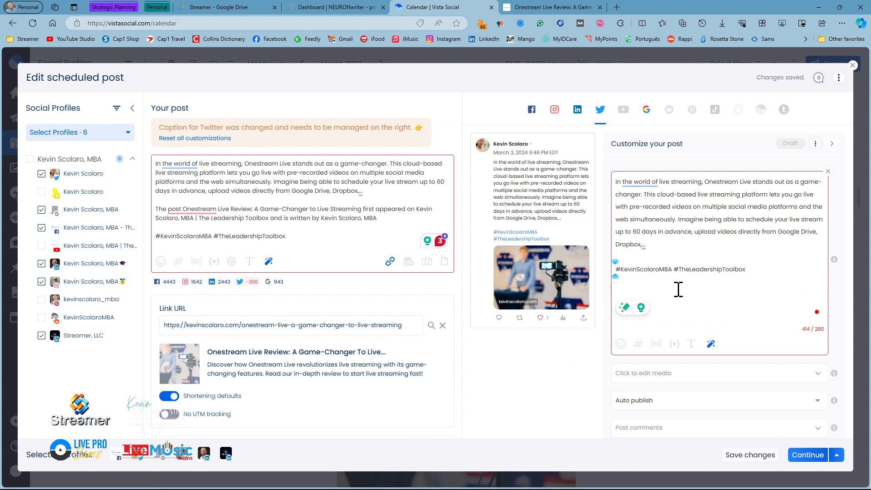
key(BackSpace)
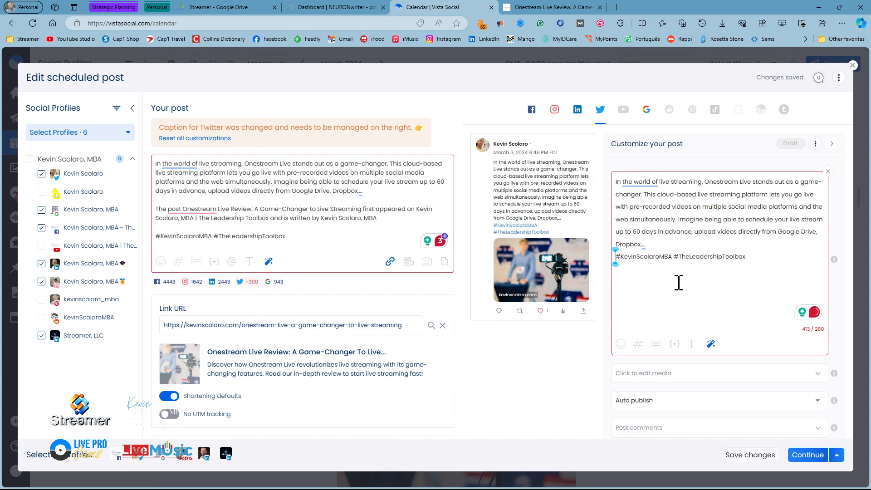
key(BackSpace)
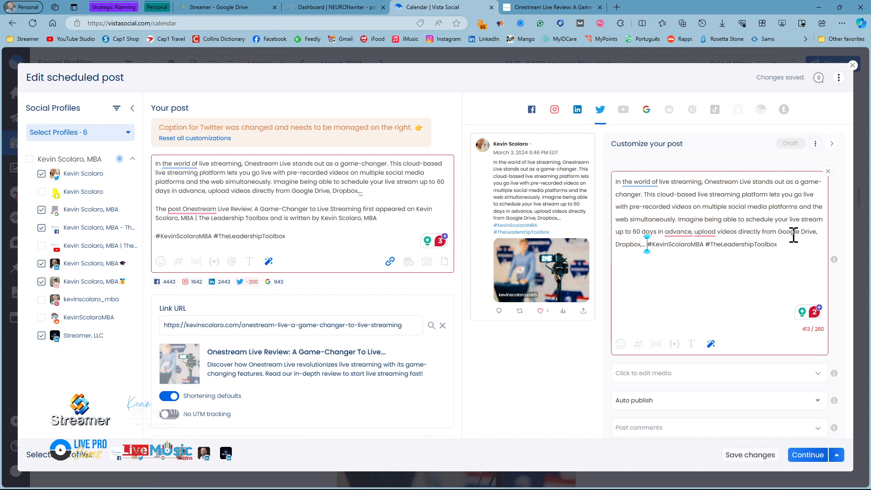
- Remove "cloud-based live streaming" from the Twitter caption's second sentence
mouse_move(778, 247)
click(677, 220)
drag(658, 195, 728, 194)
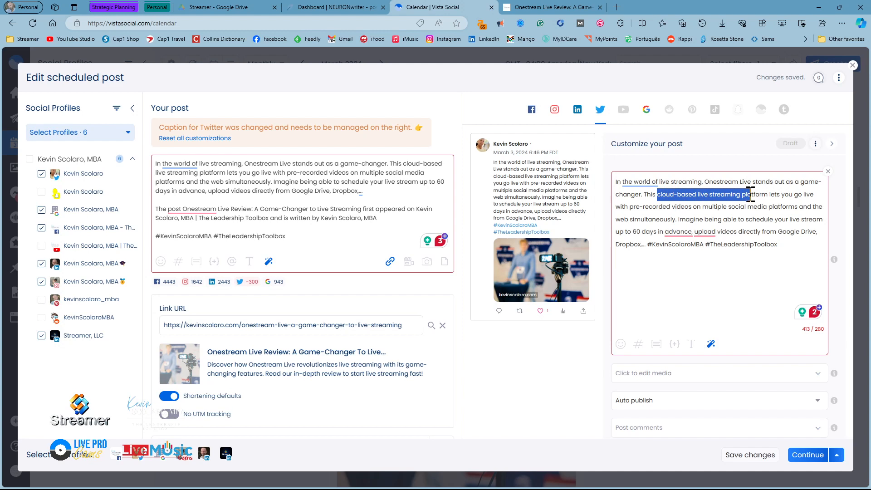
drag(749, 194, 743, 194)
key(BackSpace)
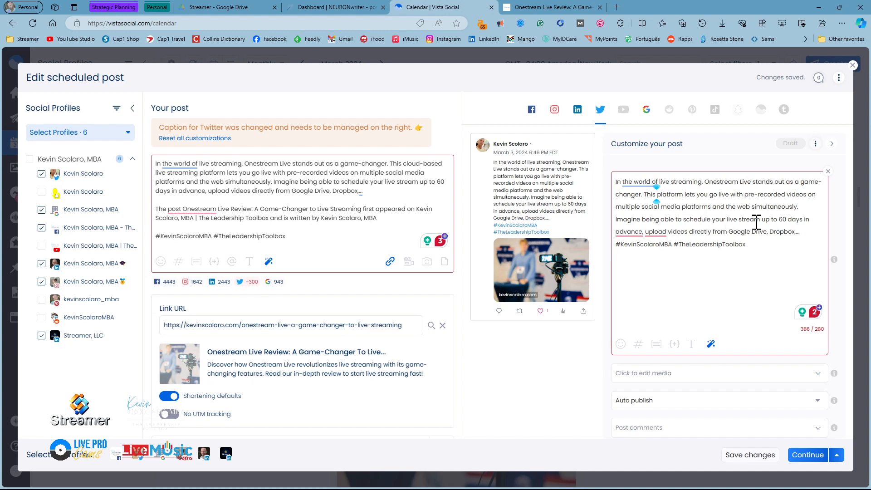
- Remove "directly from Google Drive, Dropbox," from the Twitter caption, leaving the ellipsis directly after "upload videos"
mouse_move(702, 234)
drag(689, 231, 795, 232)
key(BackSpace)
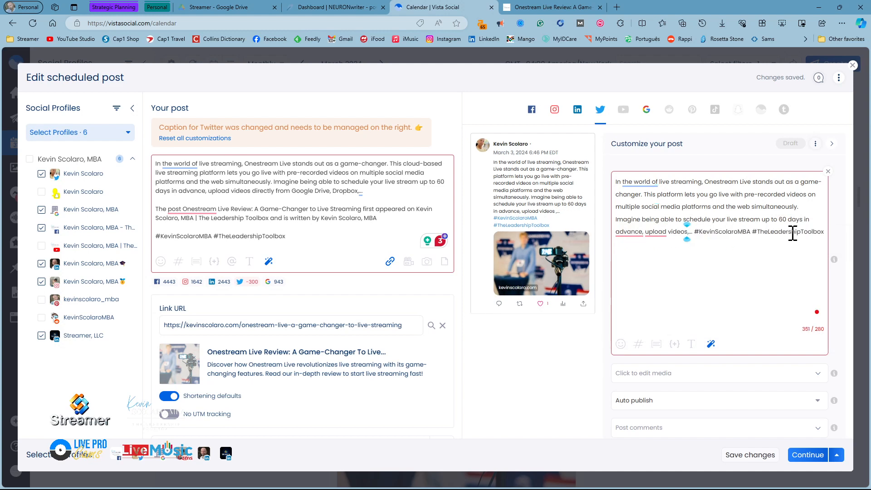
key(Delete)
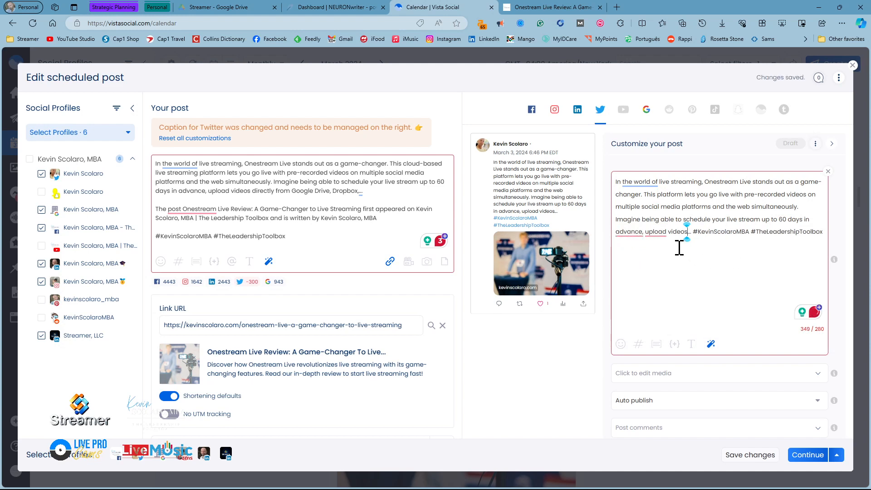
mouse_move(666, 231)
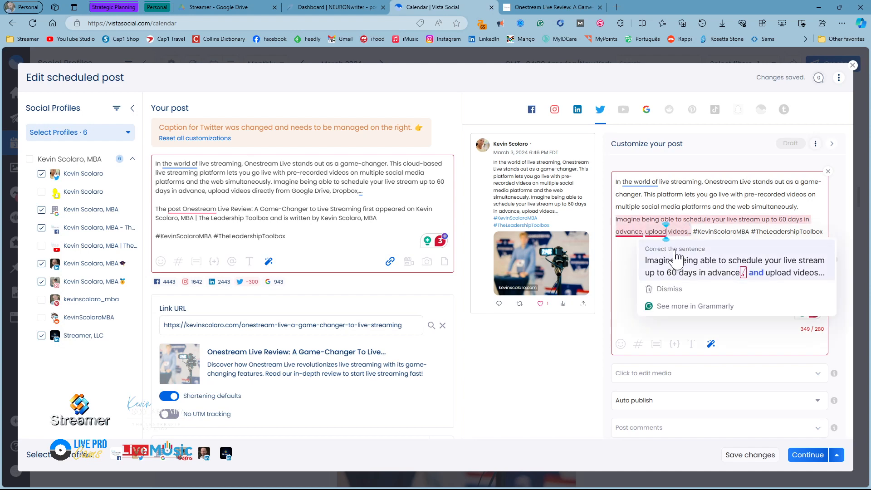
text(...)
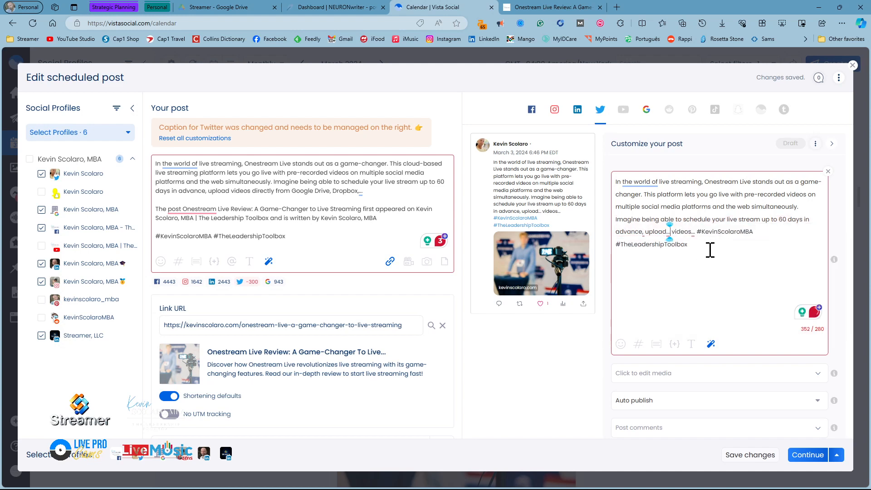
click(709, 249)
click(672, 232)
key(BackSpace)
key(BackSpace)
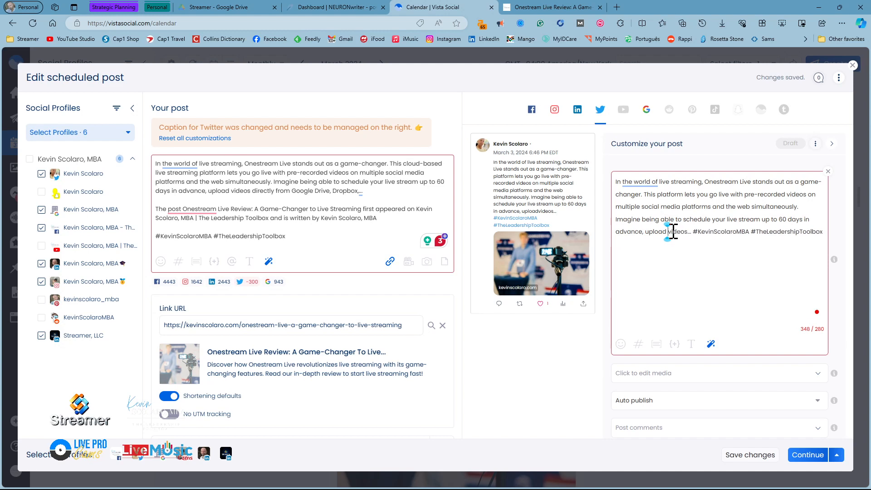
- Delete the remaining "Imagine being able to schedule your live stream" sentence from the Twitter caption, leaving the ellipsis after "simultaneously"
click(692, 232)
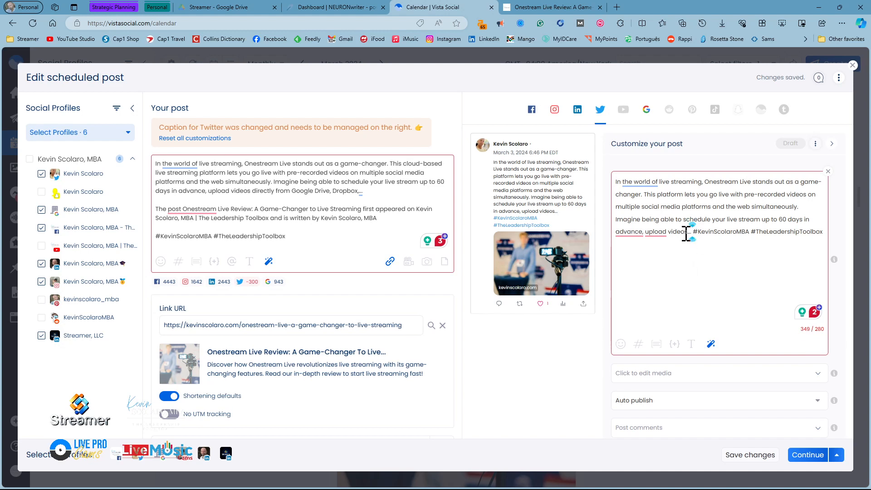
drag(687, 231, 759, 221)
key(BackSpace)
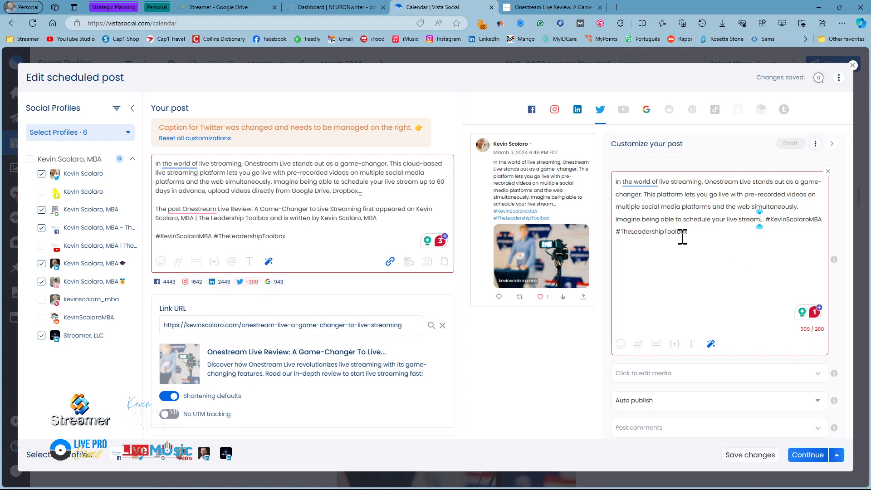
drag(759, 220, 616, 220)
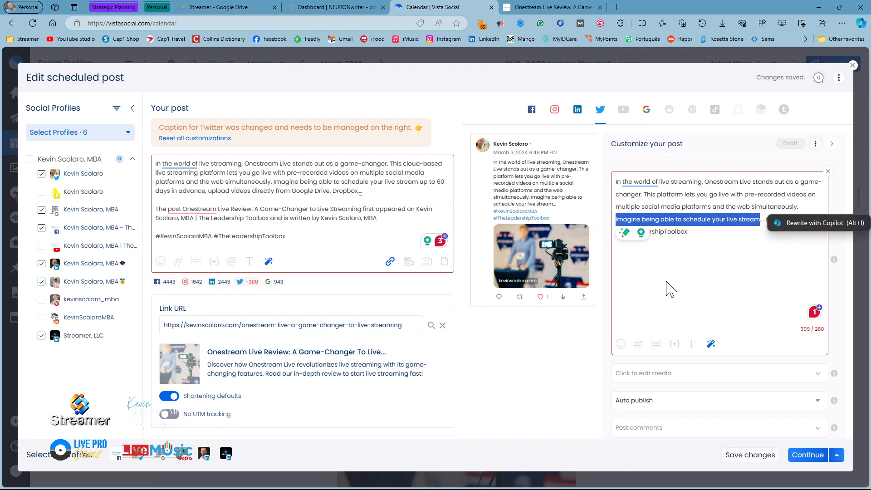
key(BackSpace)
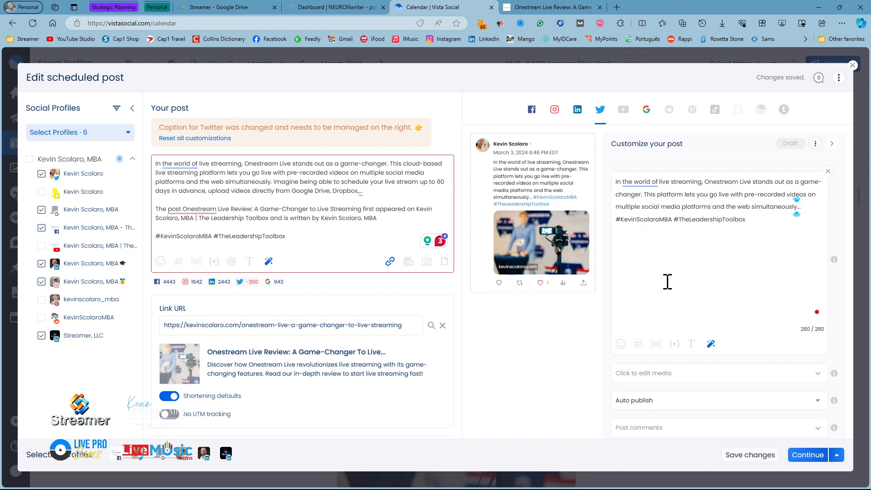
- Split the Twitter caption into paragraphs, with a blank line before "This platform lets you" and another above the hashtags
click(767, 223)
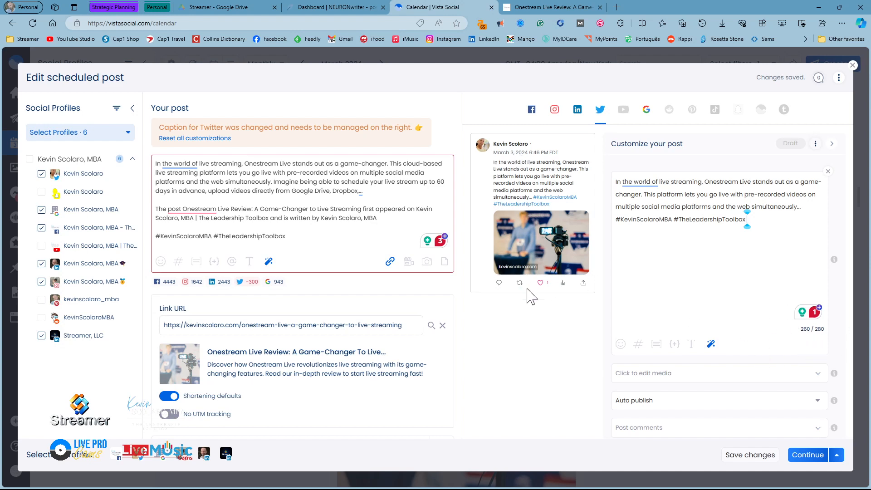
click(617, 220)
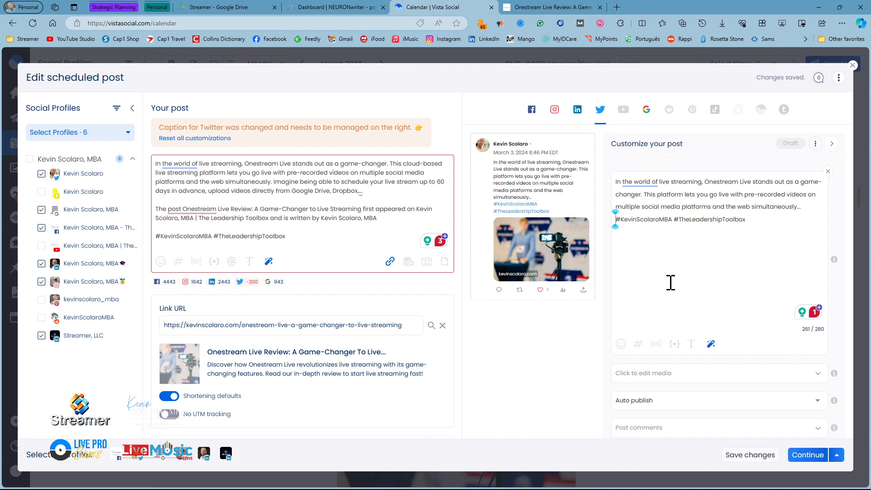
key(Return)
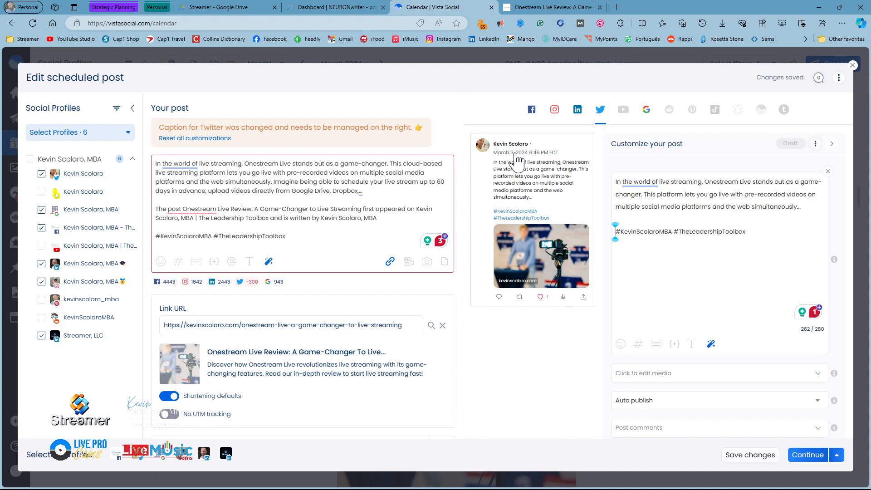
click(644, 195)
key(Return)
key(Return)
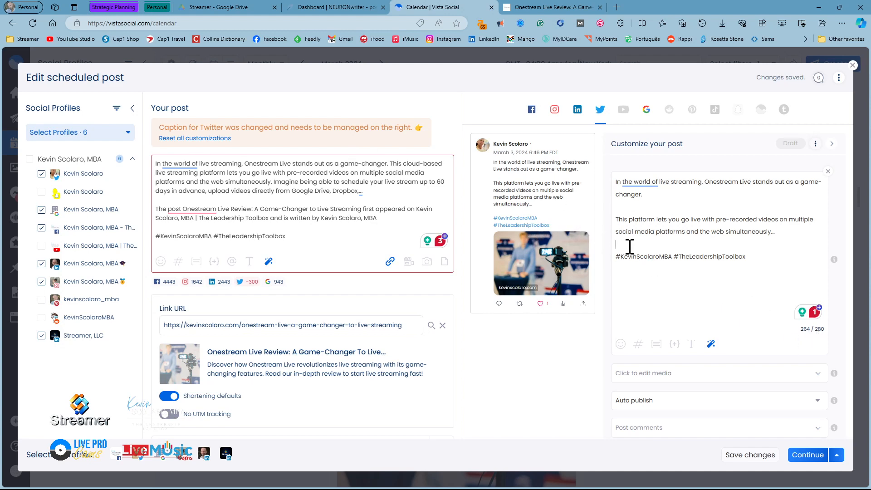
click(616, 256)
key(BackSpace)
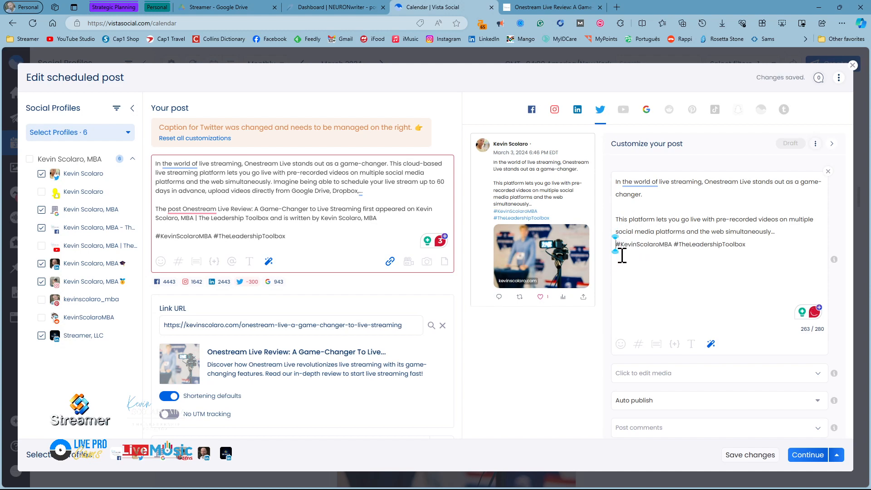
key(Return)
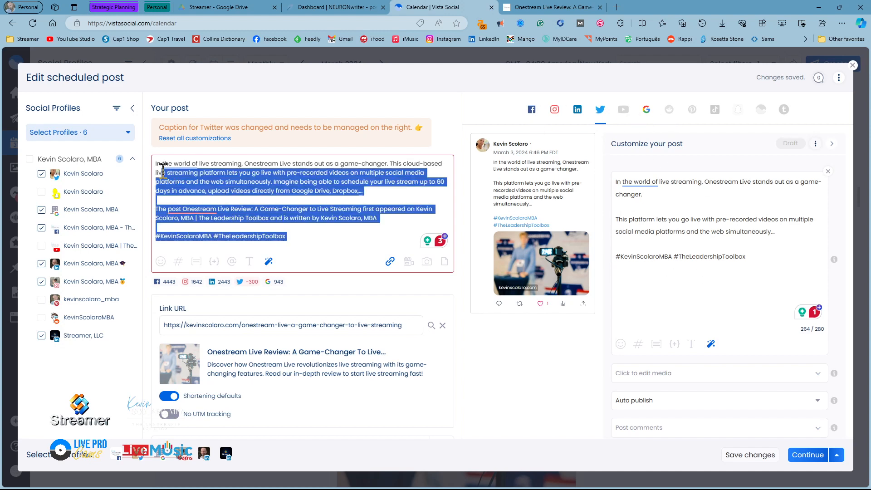
- Compare the main post text with the shortened Twitter caption, and open the Google version of the post for review
drag(291, 236, 164, 174)
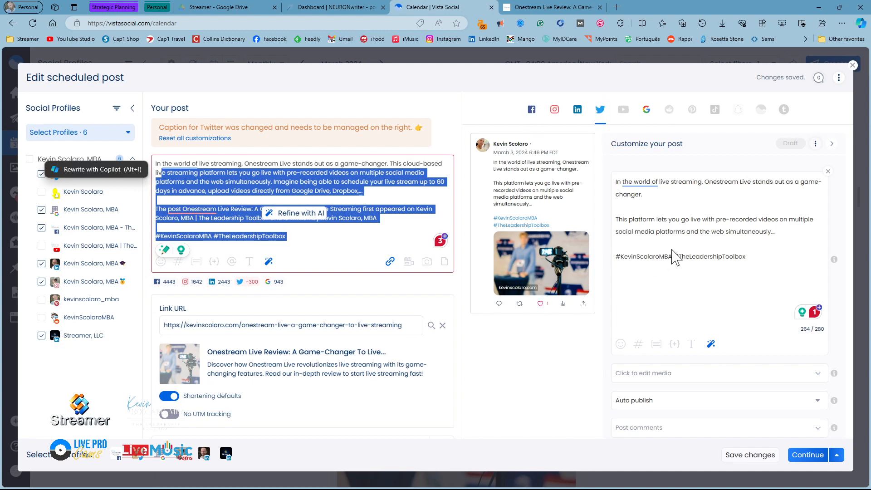
drag(748, 258, 616, 181)
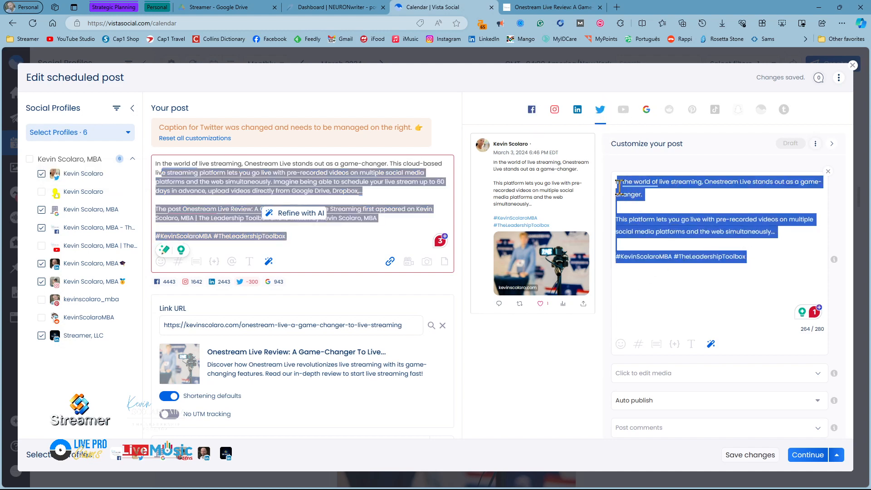
click(321, 232)
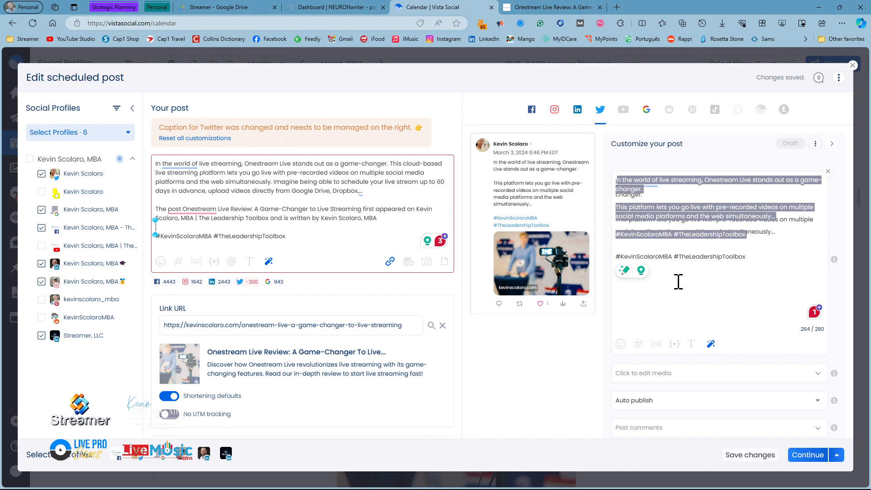
click(764, 249)
click(647, 112)
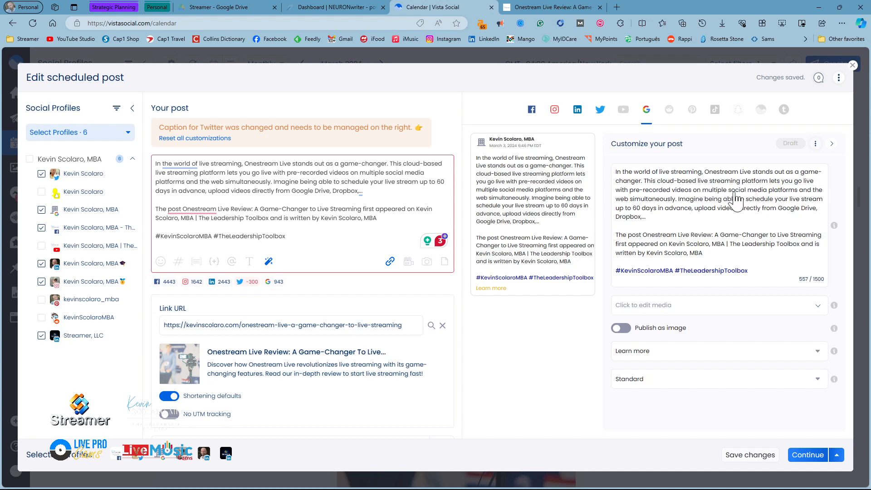
- Split the Google caption into paragraphs, with blank lines before "This cloud-based" and before "Imagine being able to schedule"
click(680, 200)
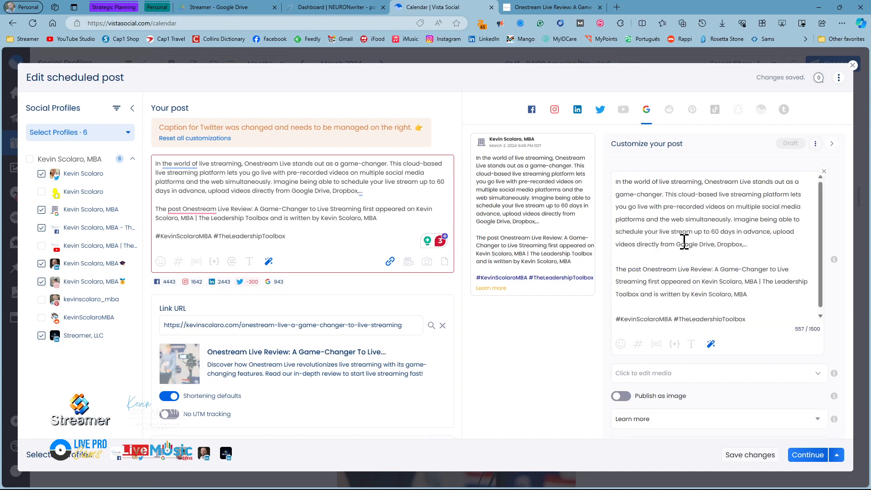
click(733, 221)
key(Return)
key(Return)
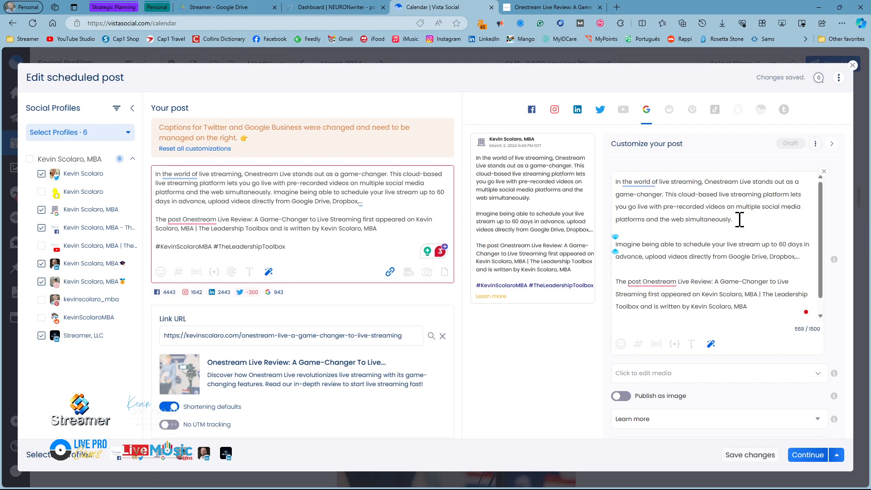
click(665, 196)
key(Return)
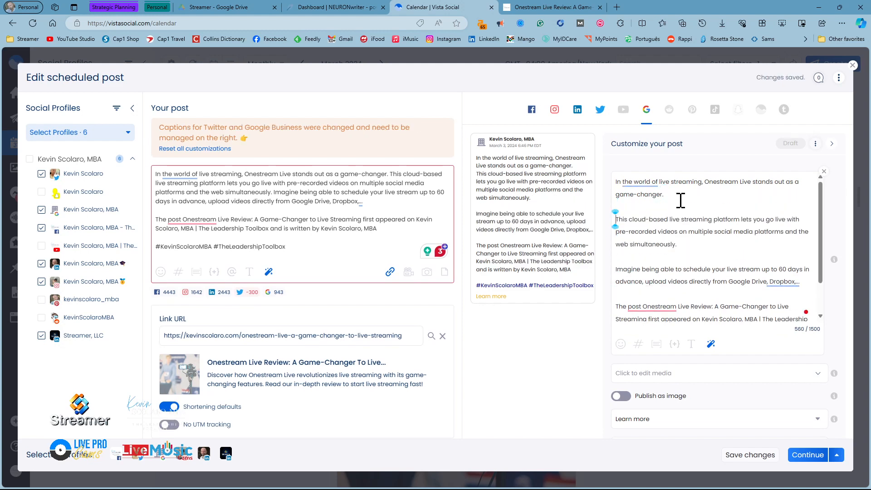
key(Return)
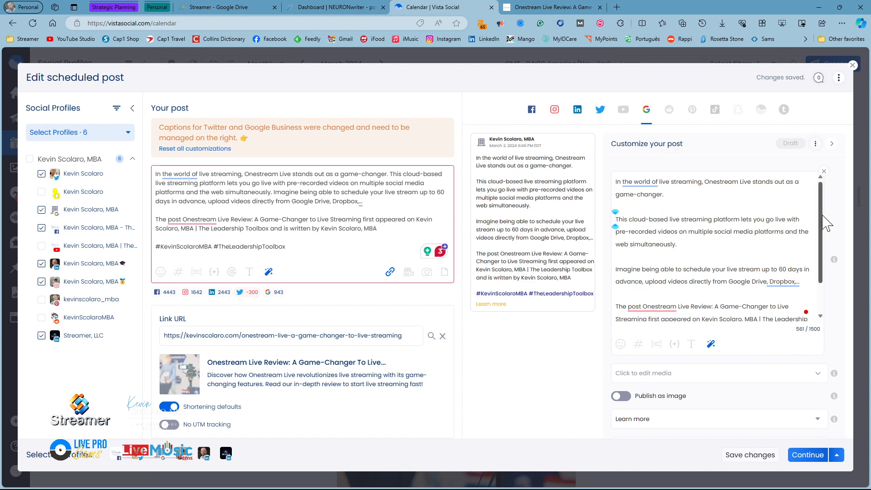
drag(820, 213, 822, 264)
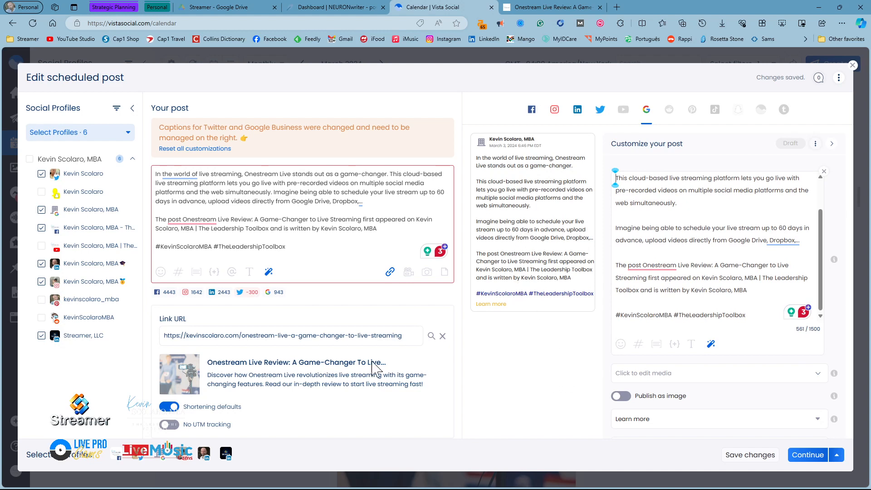
- Open the Discover image browser to add media to the Google version of the post
scroll(583, 377, down, 1)
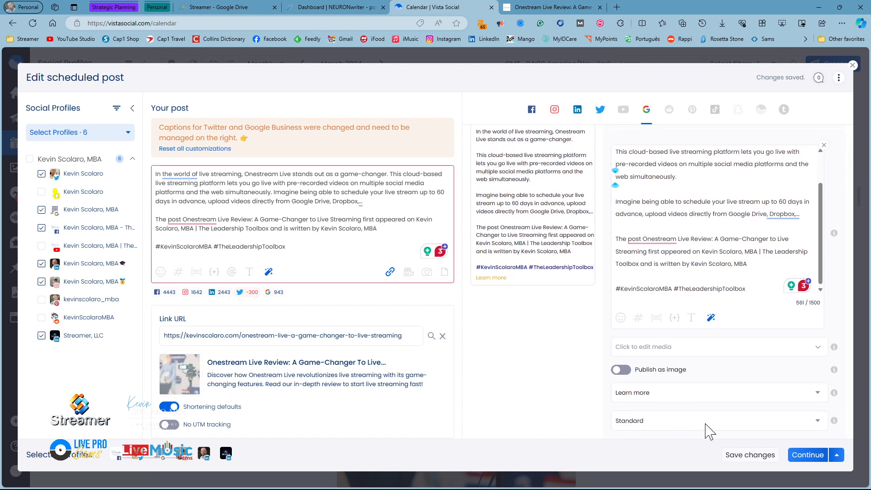
click(664, 353)
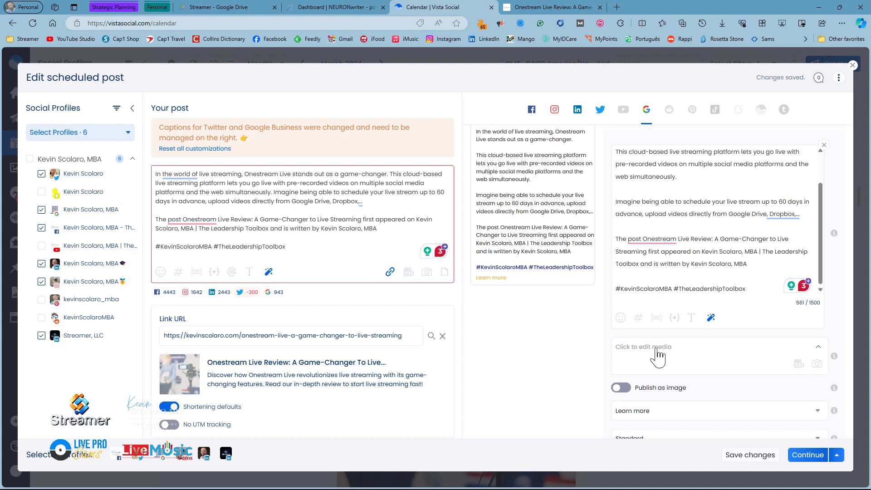
click(817, 365)
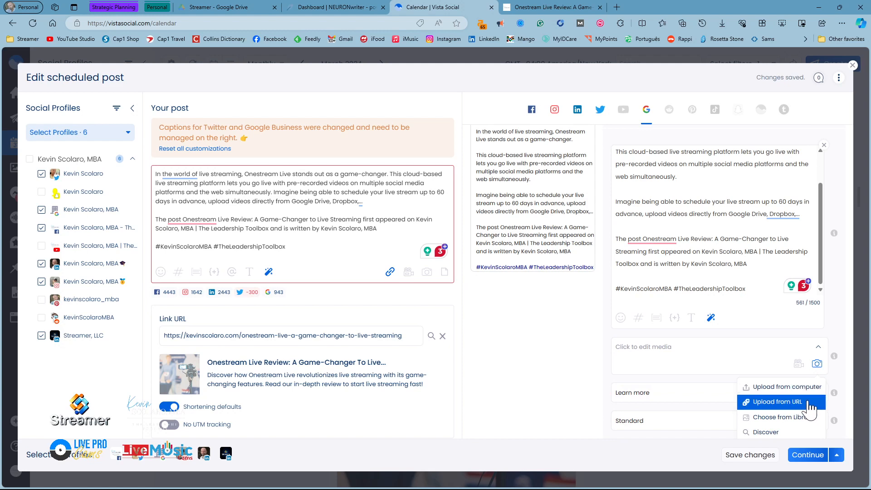
click(767, 434)
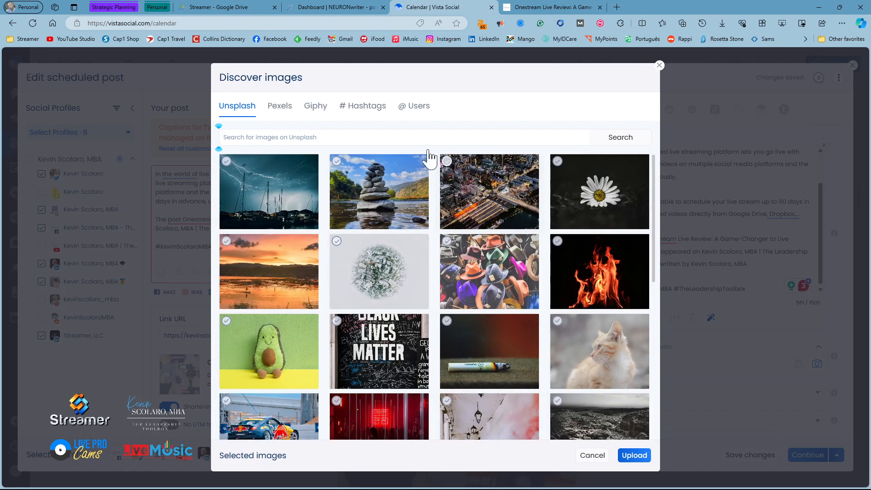
- Search Unsplash for "live stream" and select the "Recording a webinar" photo
click(275, 138)
text(live)
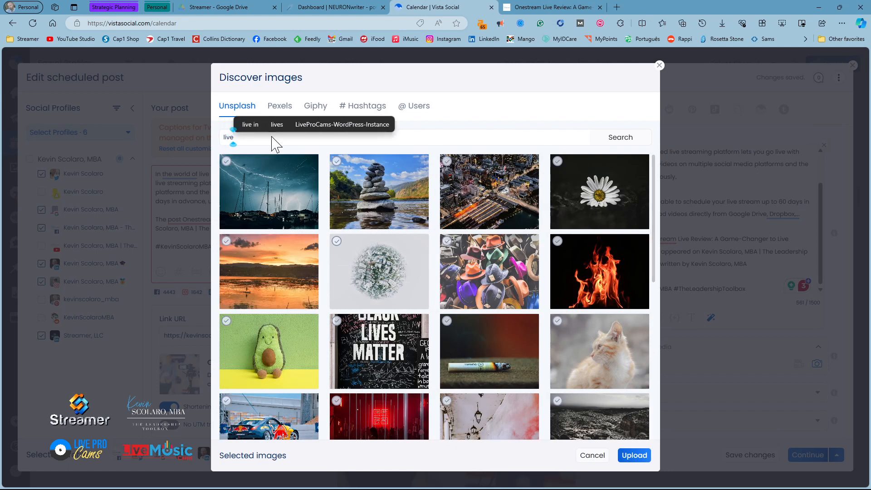
text( stream)
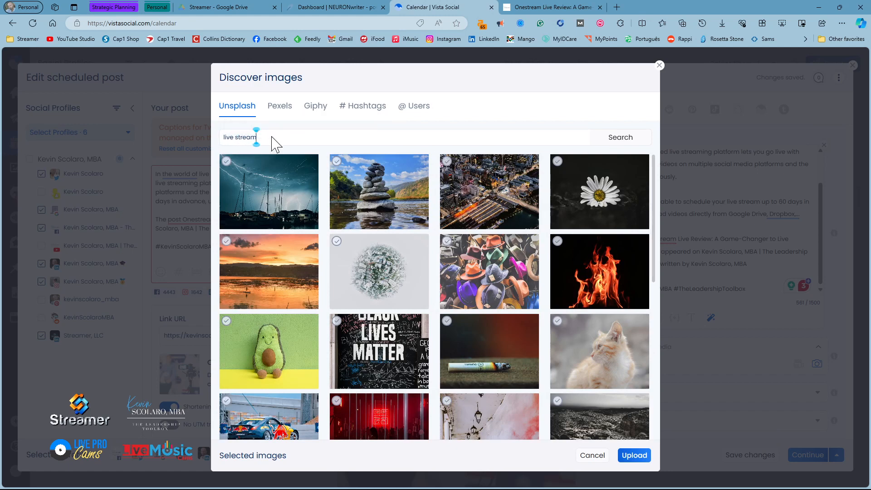
key(Return)
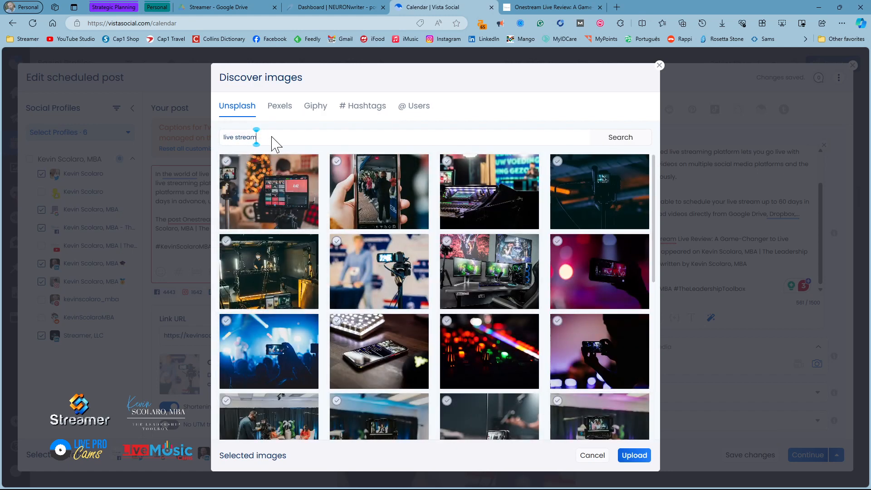
mouse_move(386, 285)
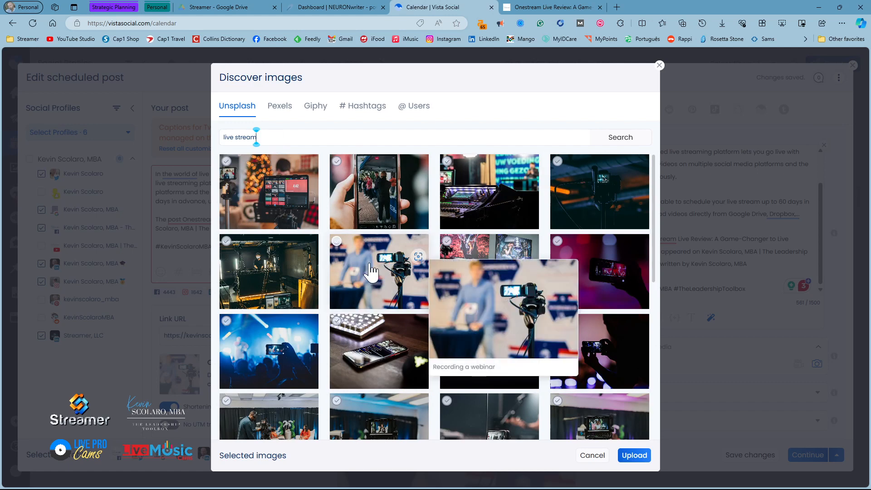
click(371, 281)
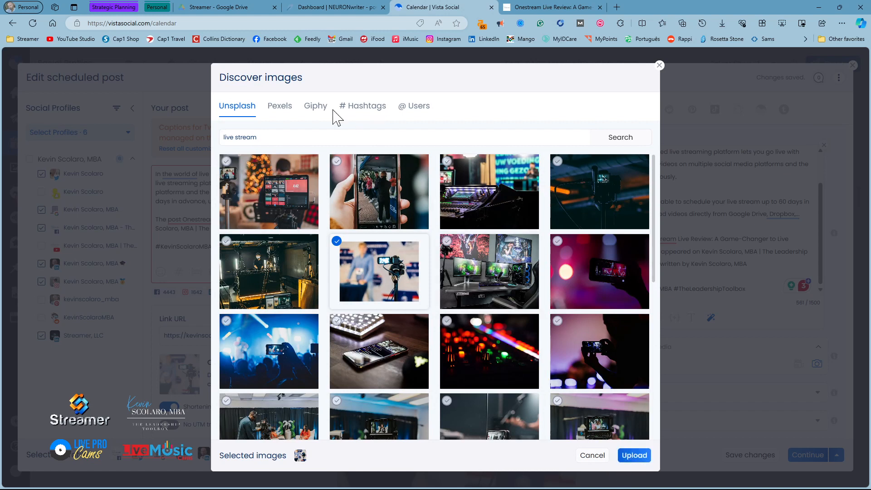
- Browse the Giphy and Pexels images for "live stream" to compare alternatives to the selected photo
click(312, 109)
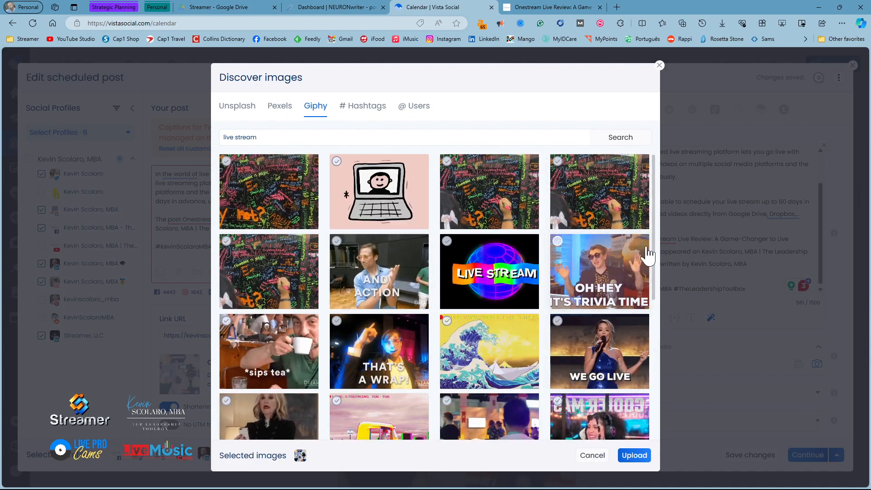
drag(655, 232, 668, 217)
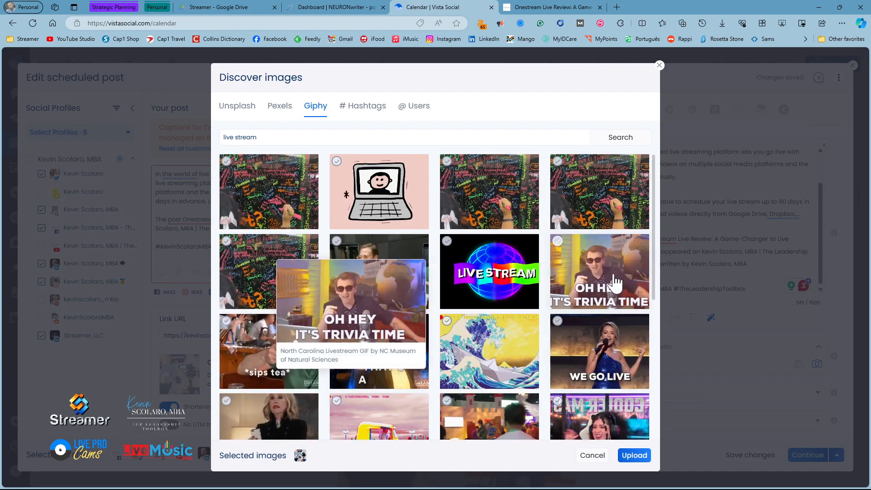
mouse_move(622, 383)
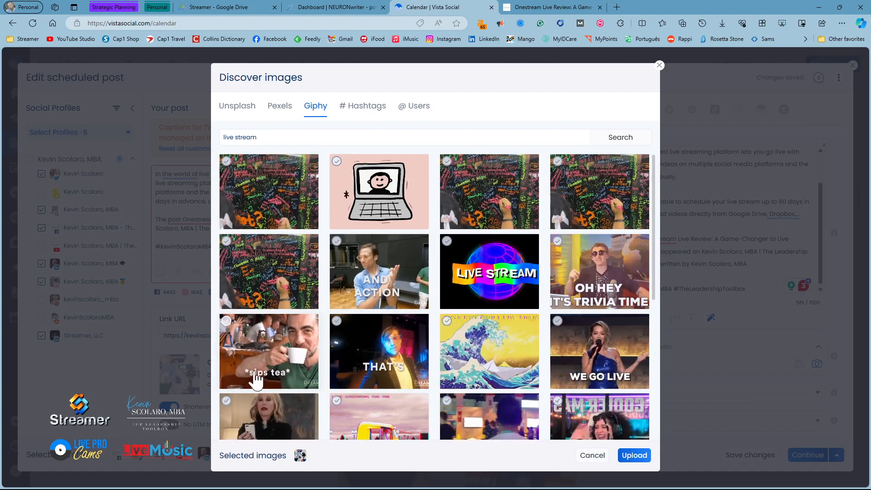
mouse_move(240, 177)
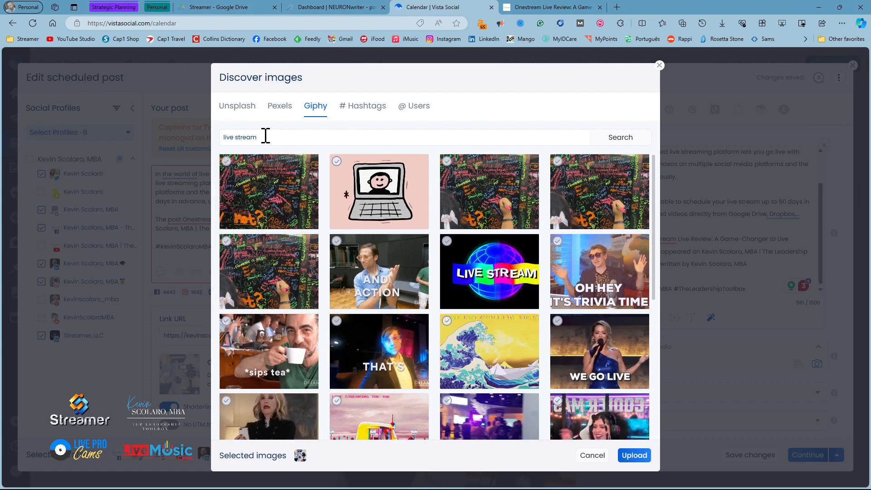
click(236, 136)
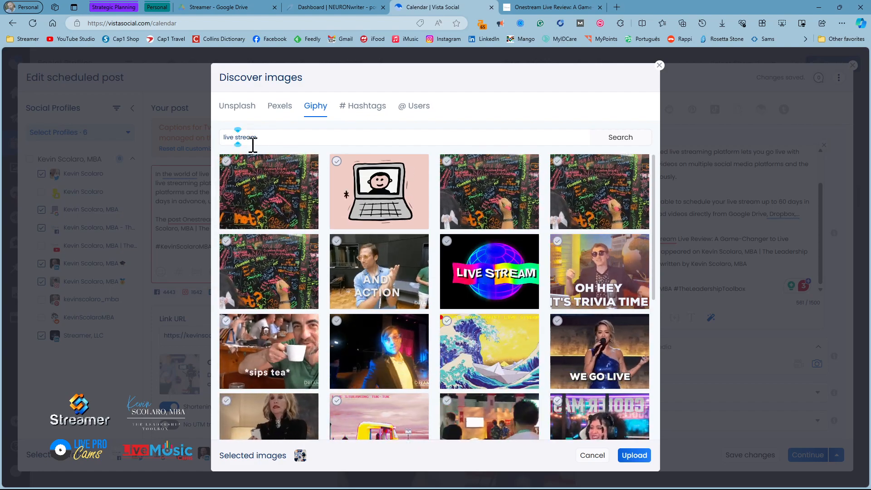
key(BackSpace)
key(Return)
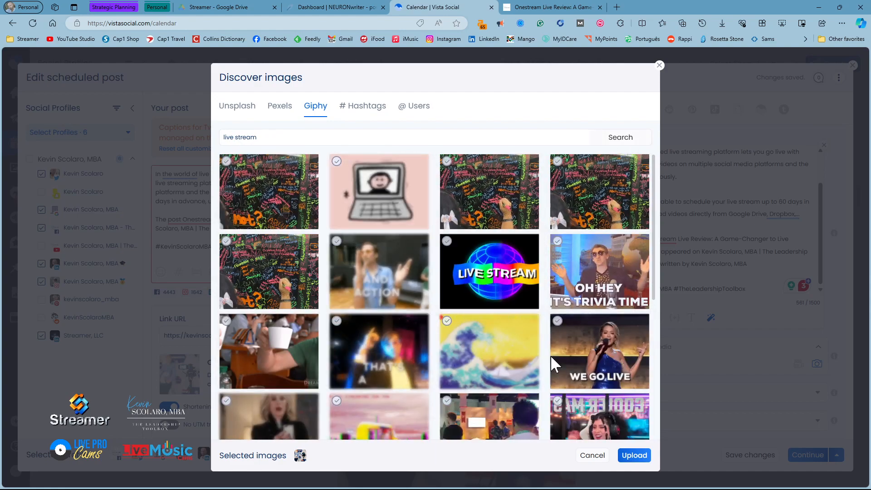
mouse_move(590, 345)
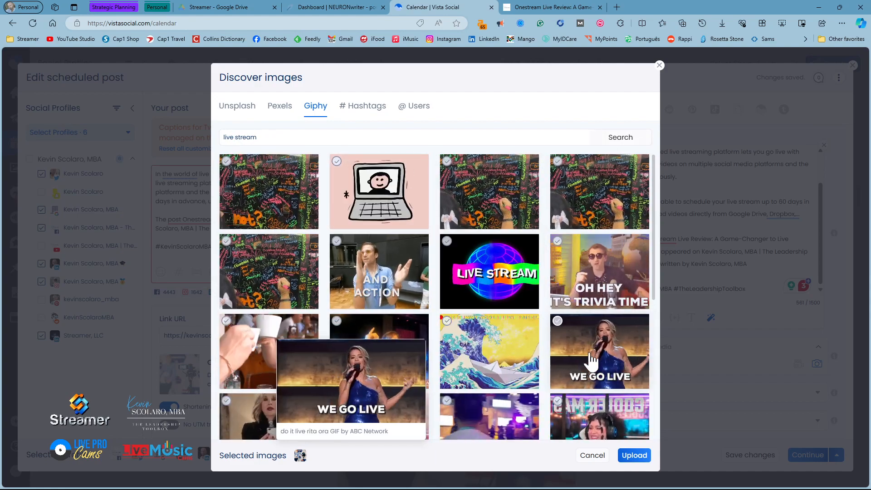
click(284, 119)
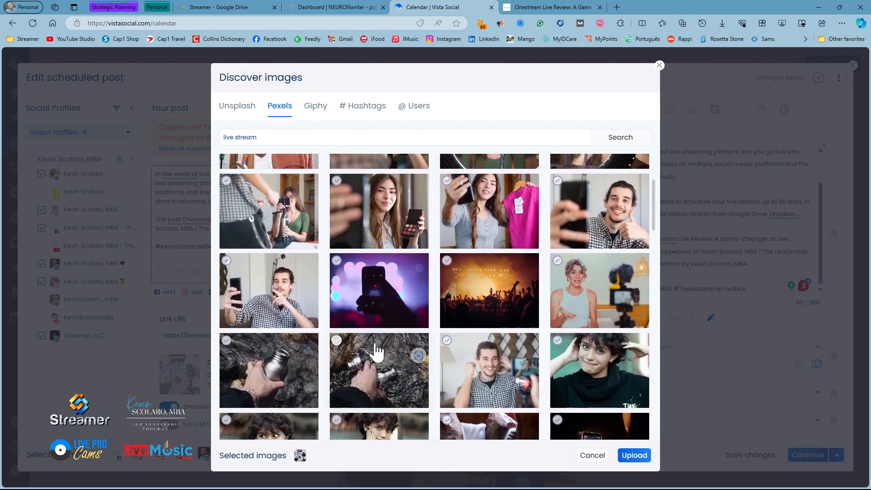
scroll(363, 353, down, 3)
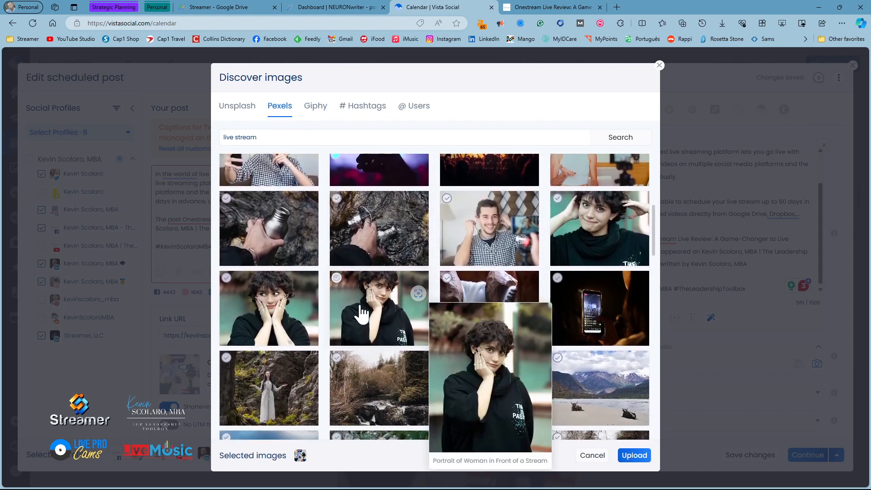
scroll(349, 305, up, 3)
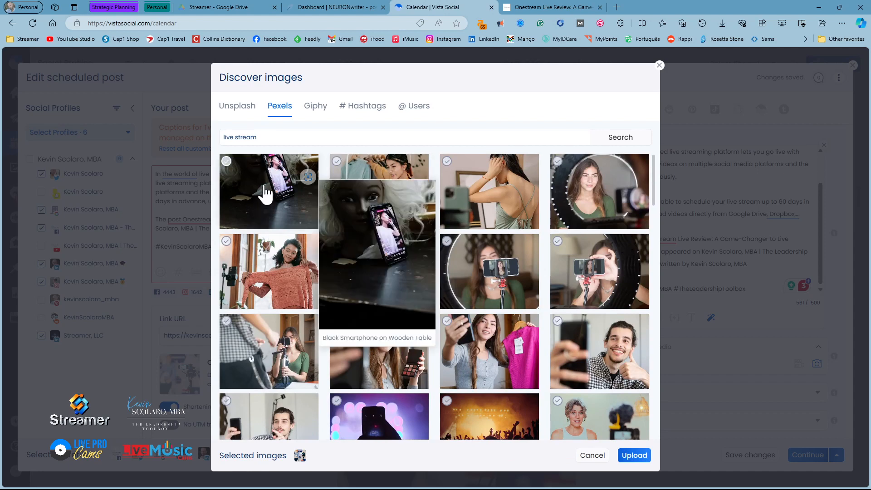
- Return to the Unsplash results and upload the "Recording a webinar" photo to the Google version
click(236, 107)
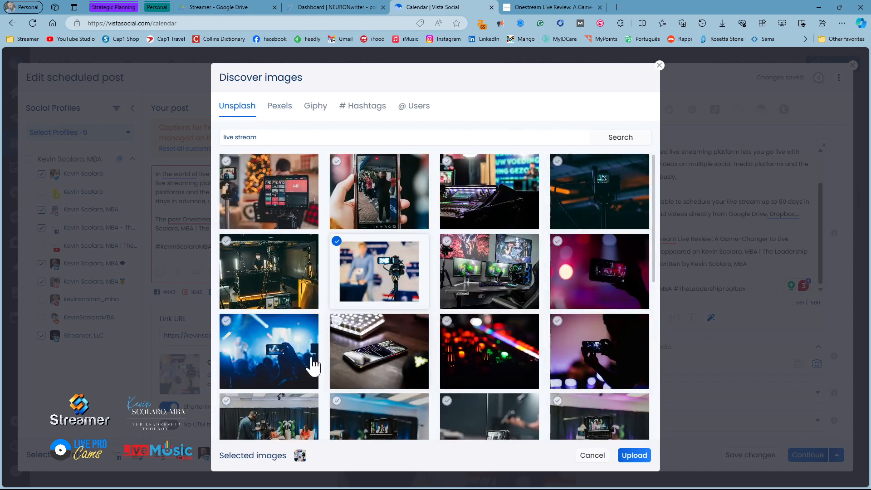
mouse_move(385, 278)
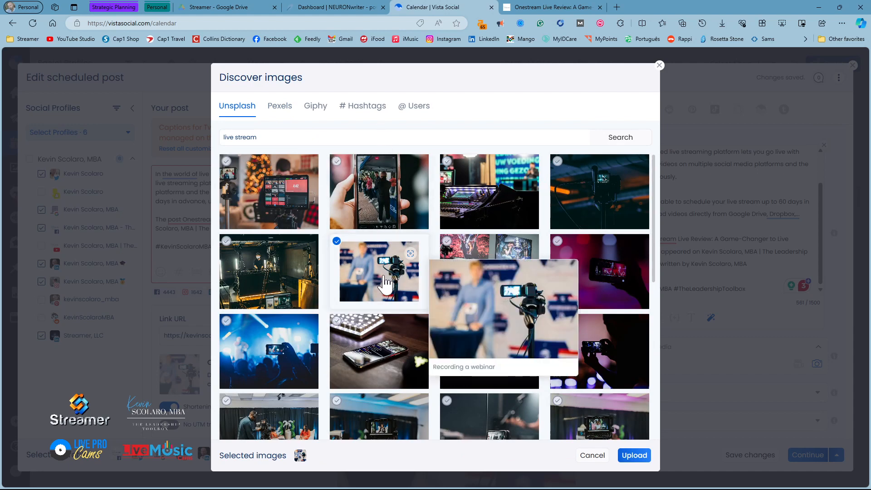
click(384, 279)
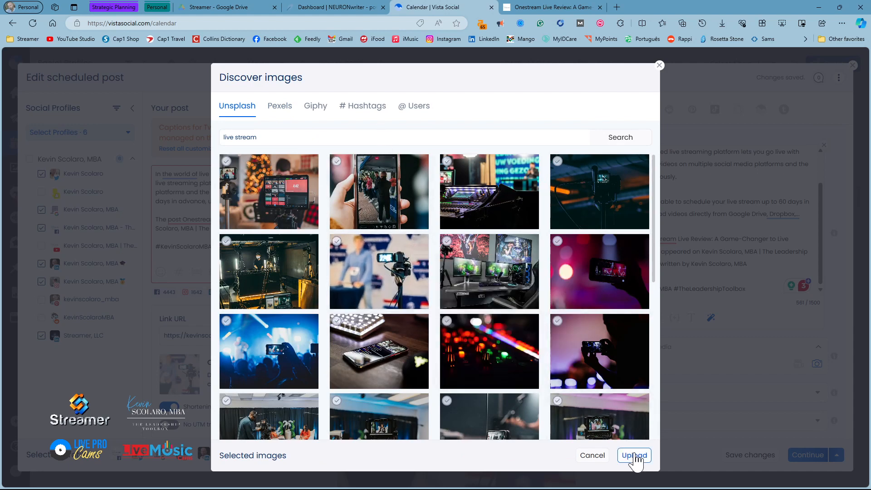
click(388, 285)
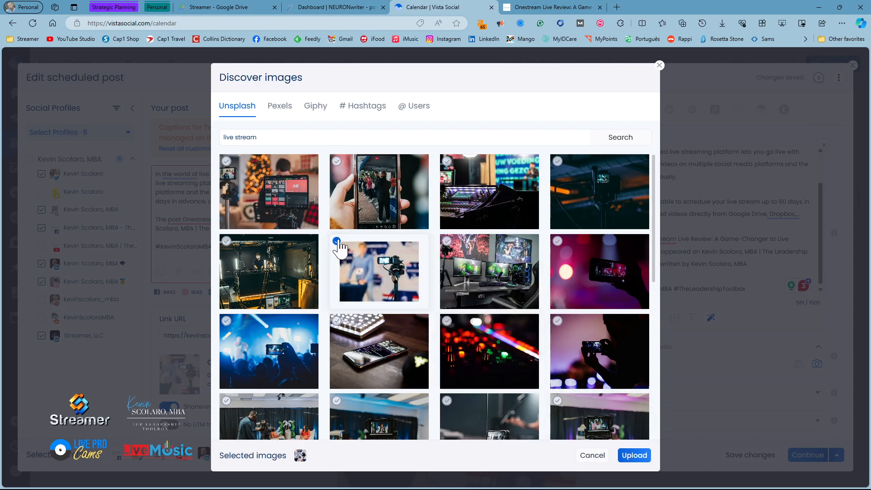
click(634, 454)
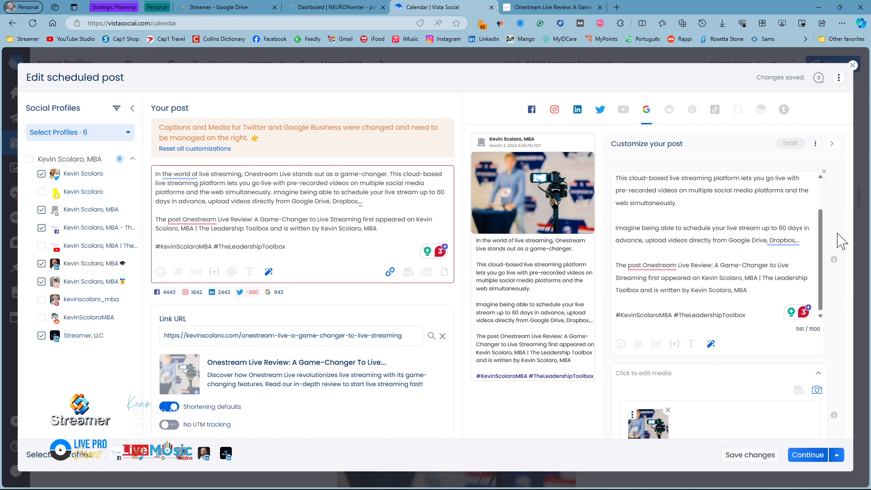
- Review the Google version's preview, attached photo and post options, and open the Facebook version of the post
scroll(821, 318, down, 2)
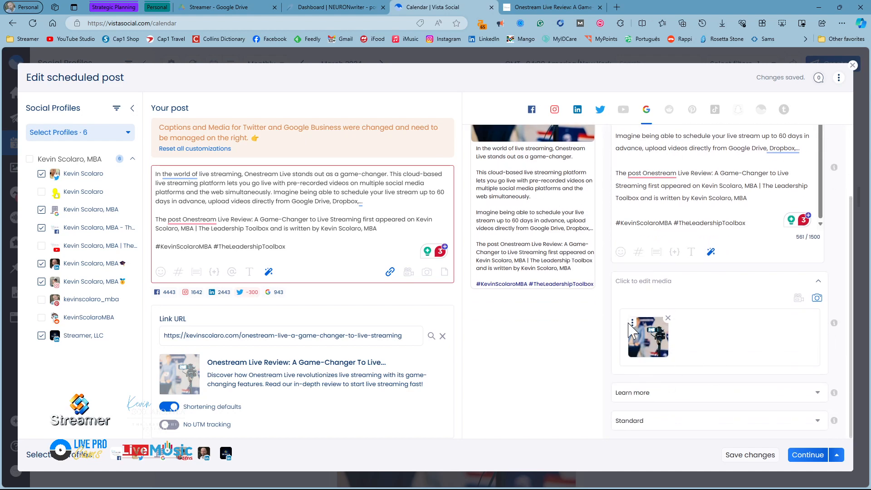
scroll(727, 331, up, 1)
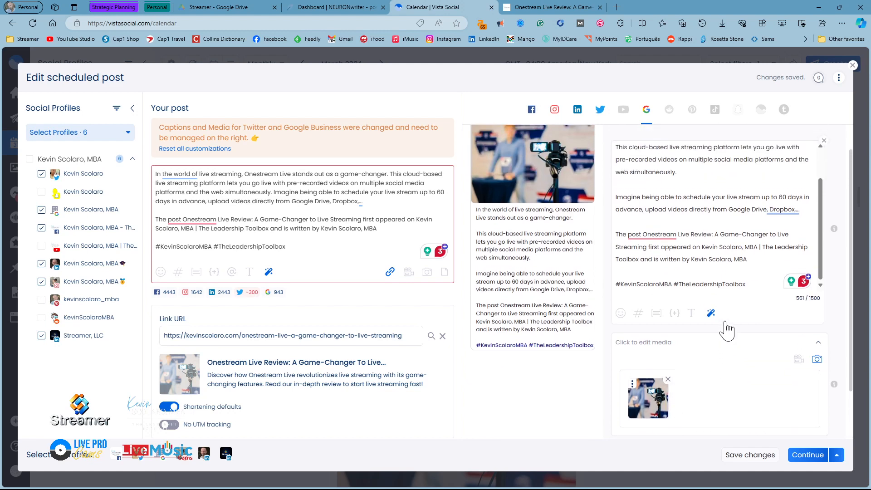
scroll(727, 330, up, 1)
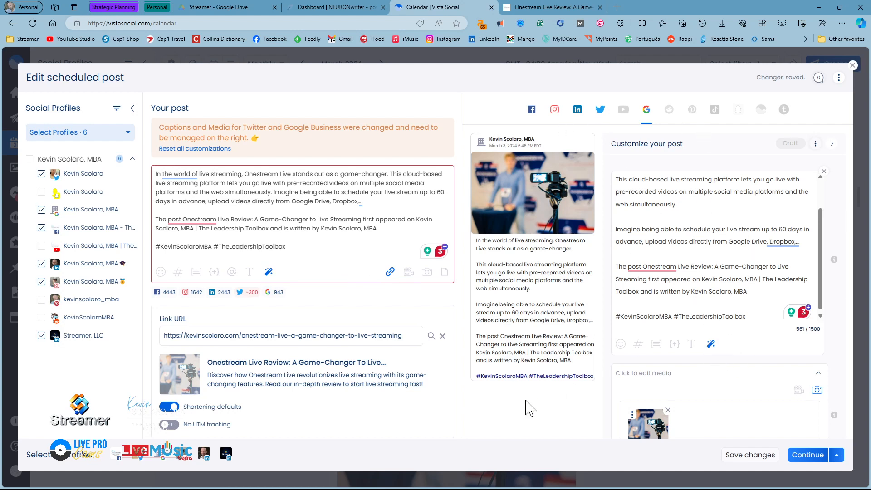
scroll(486, 389, down, 2)
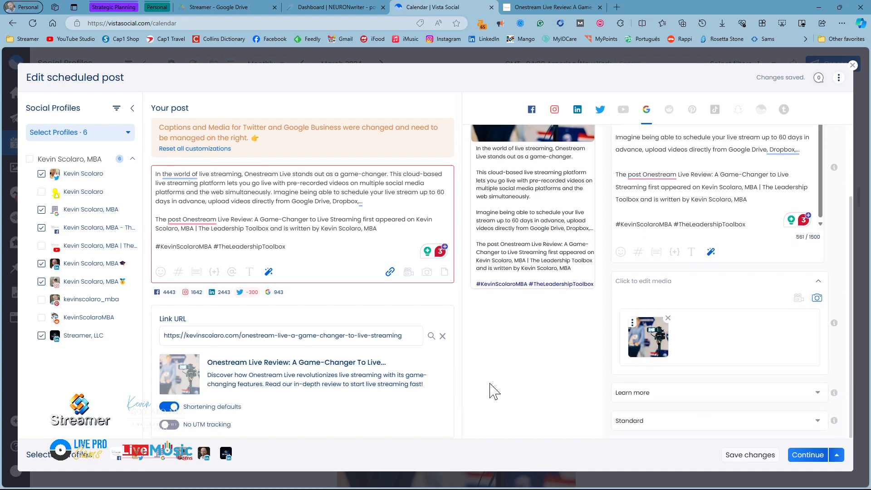
scroll(521, 360, up, 1)
scroll(522, 361, up, 1)
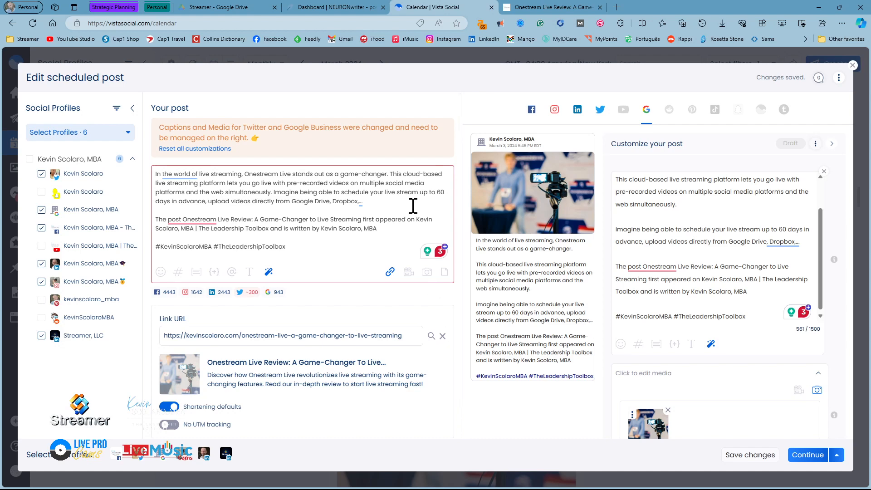
click(532, 111)
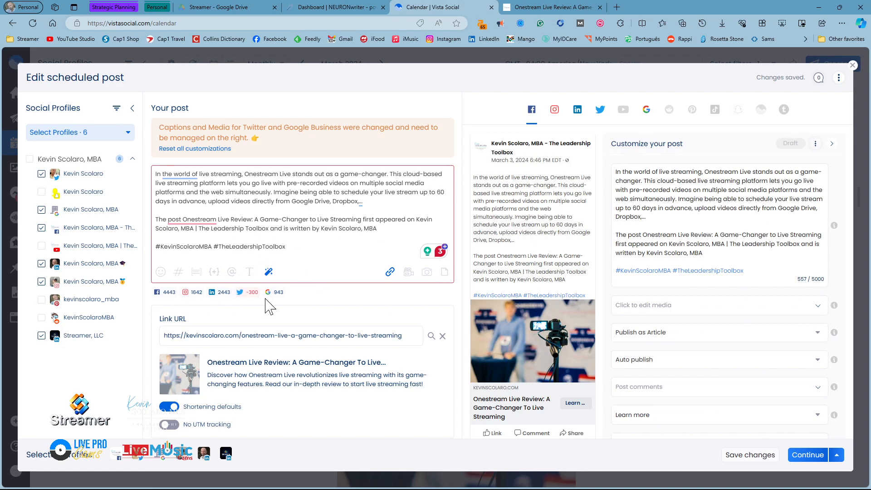
- Review the Facebook, Instagram, LinkedIn, Twitter and Google versions of the post, checking each preview and its publishing options
scroll(302, 313, down, 1)
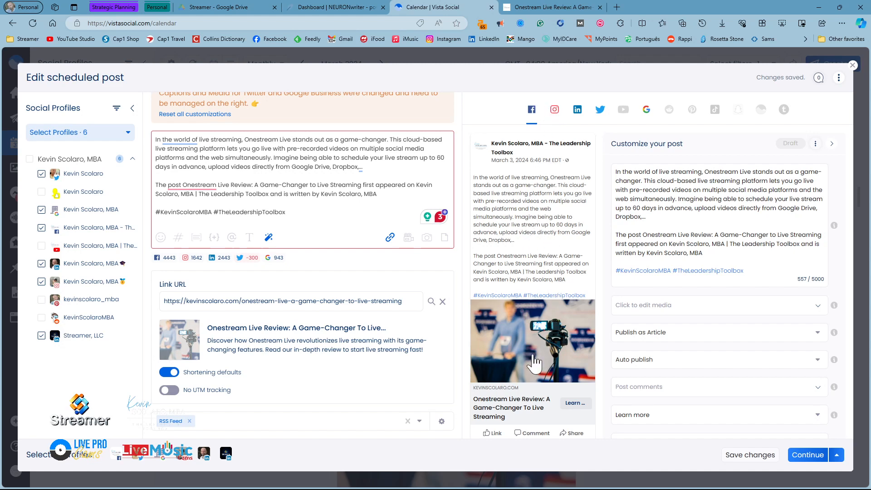
scroll(553, 294, down, 3)
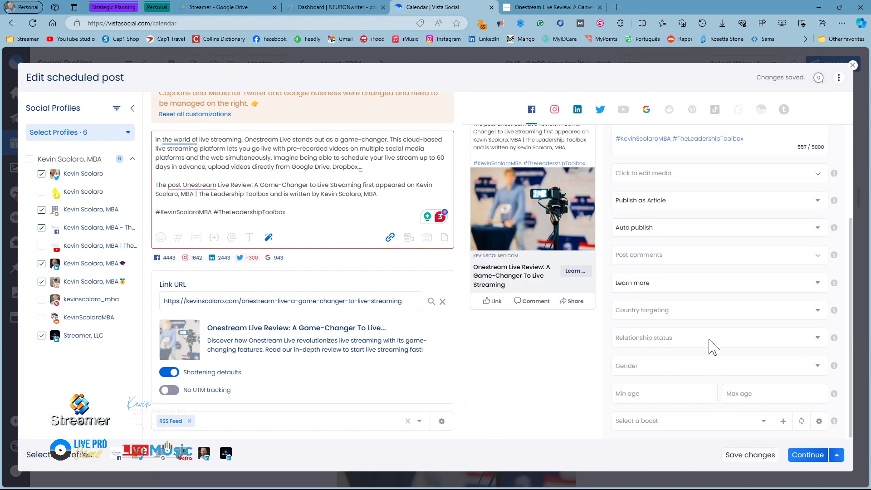
scroll(701, 381, up, 3)
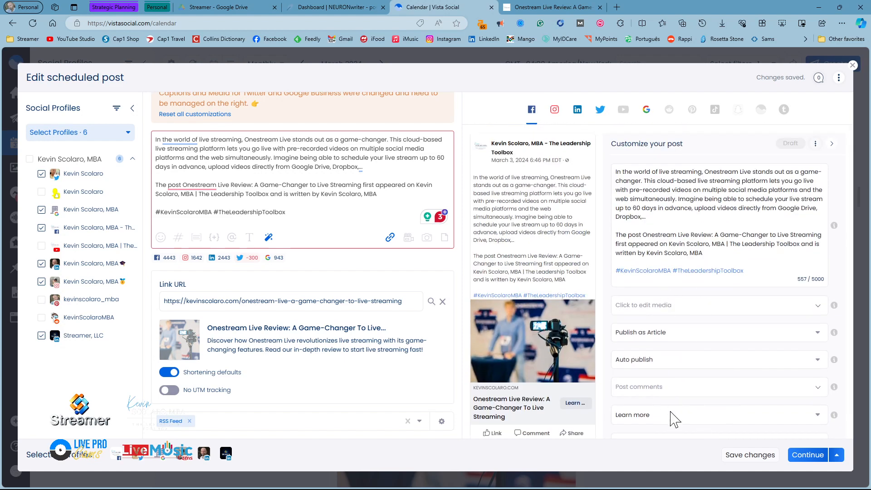
scroll(690, 378, down, 2)
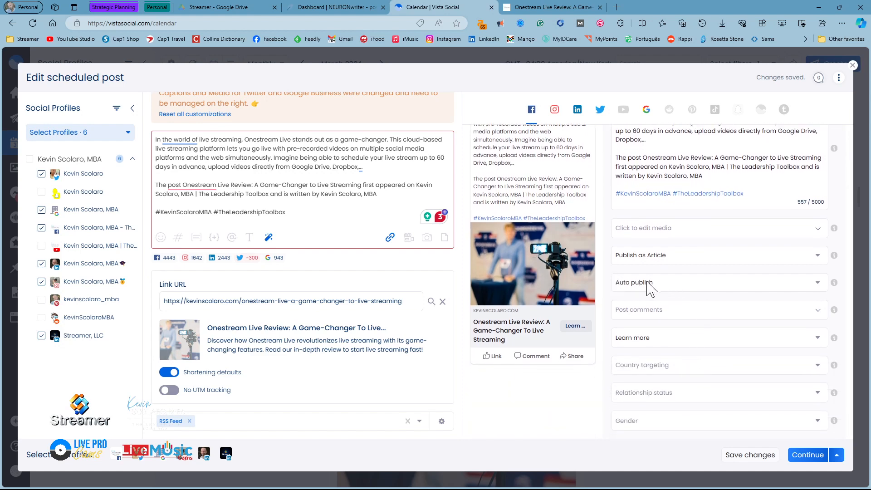
click(554, 111)
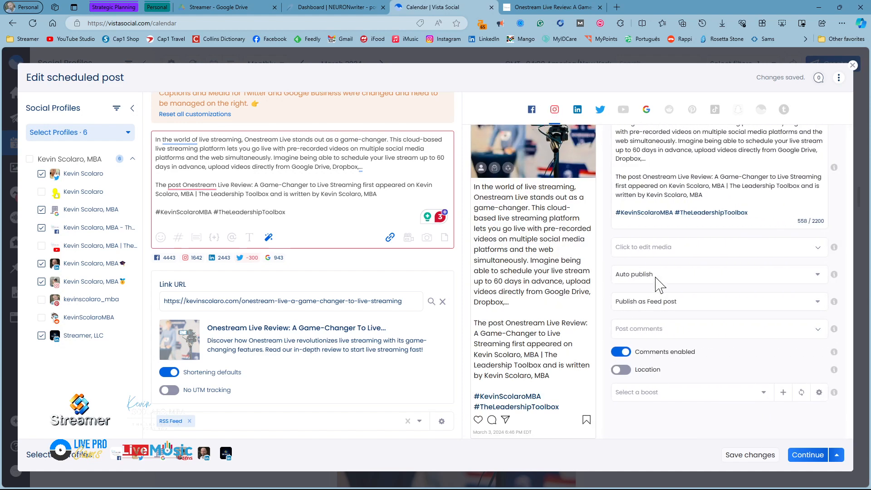
click(579, 111)
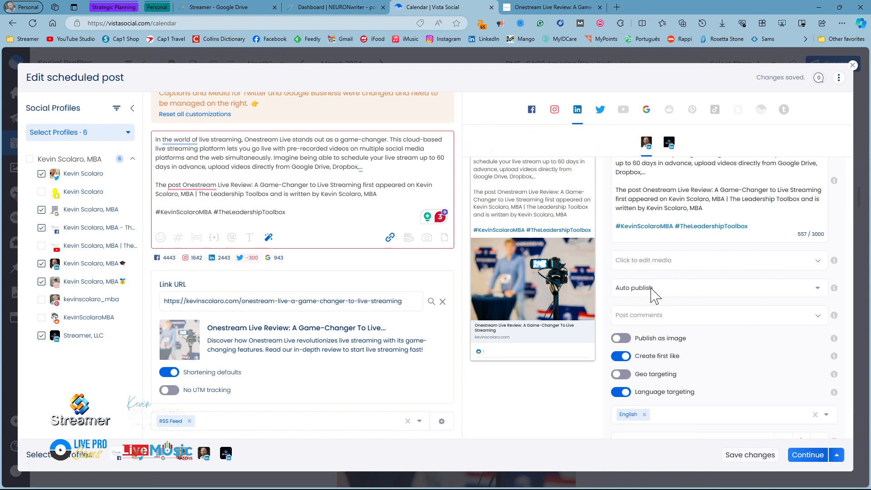
click(600, 111)
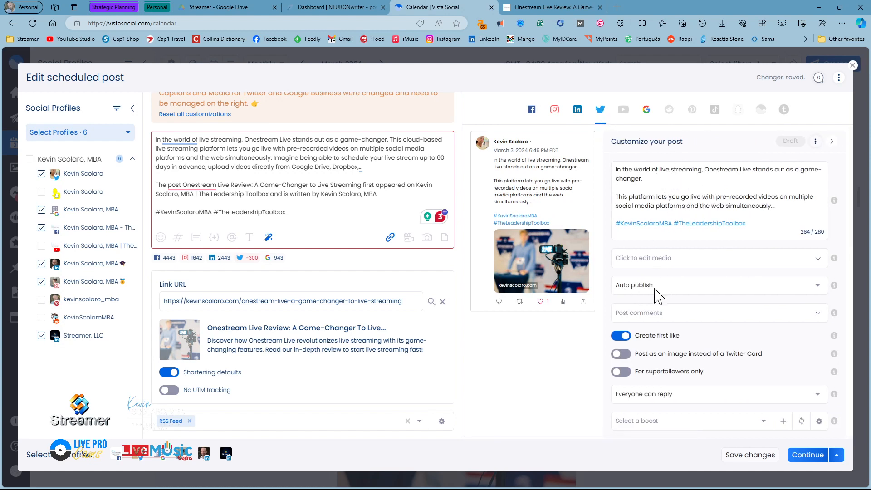
click(646, 110)
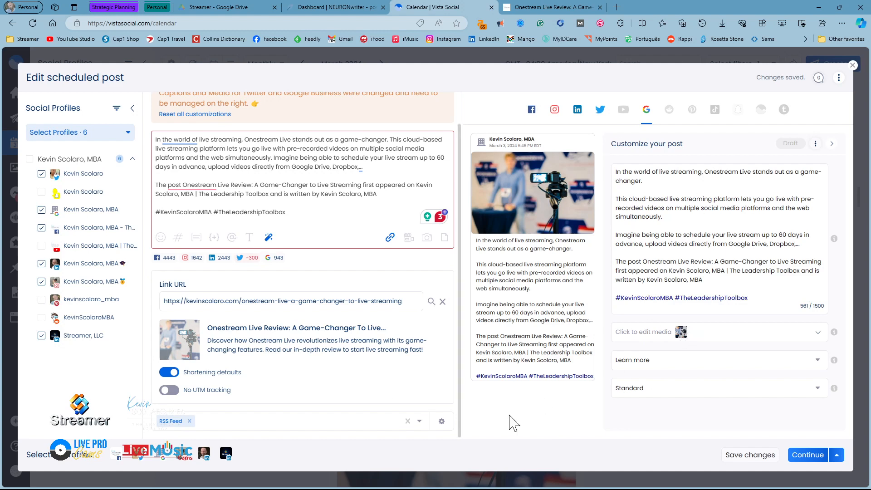
- Continue to scheduling and set the post's date to Apr 30, 2024 for all selected profiles
click(811, 457)
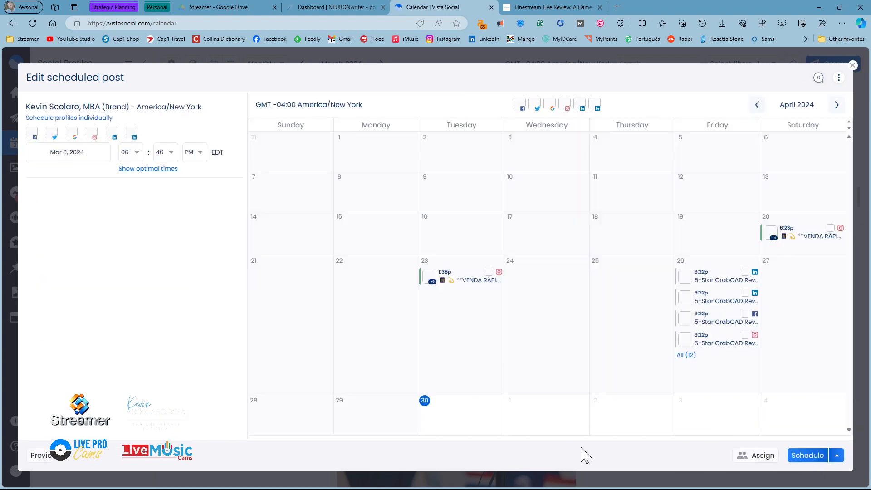
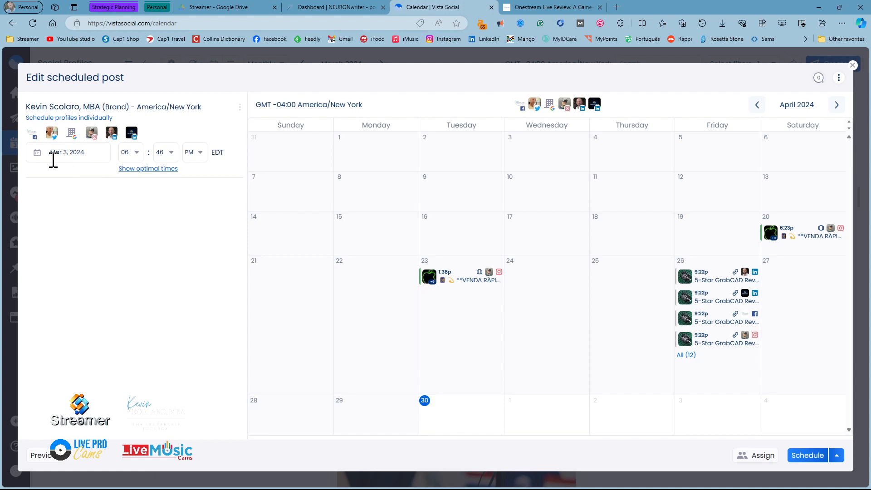
click(89, 158)
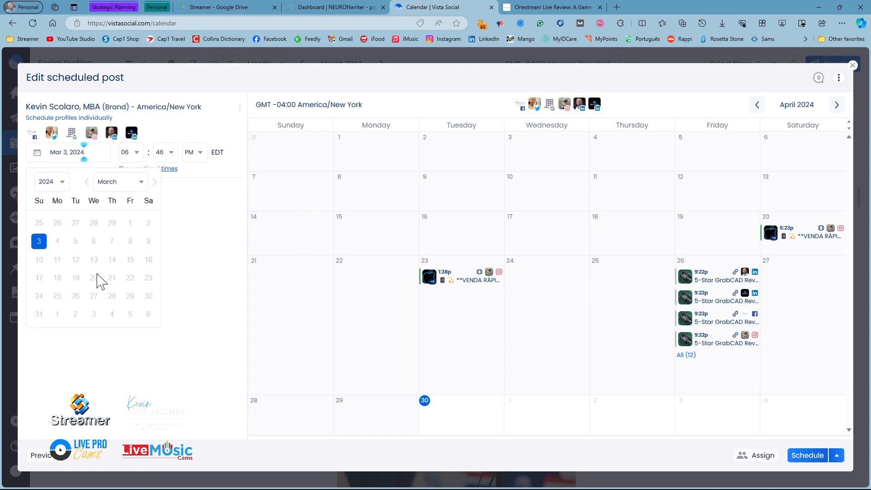
click(140, 183)
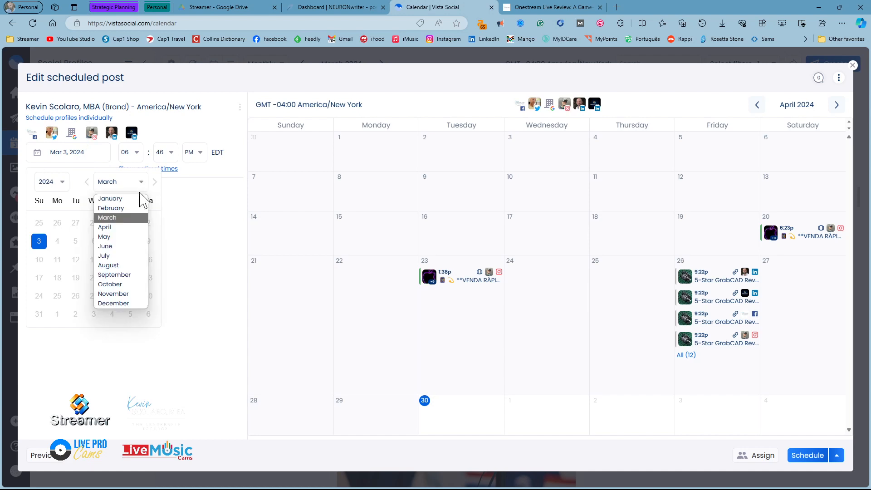
click(128, 227)
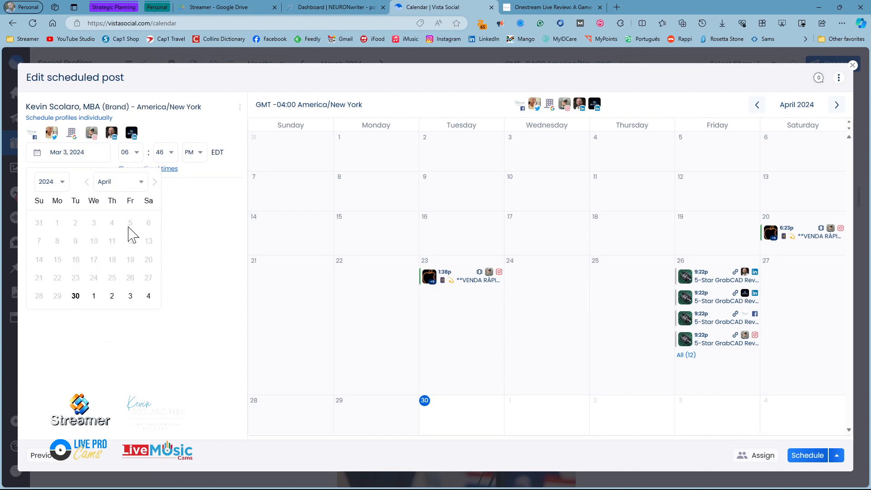
click(75, 296)
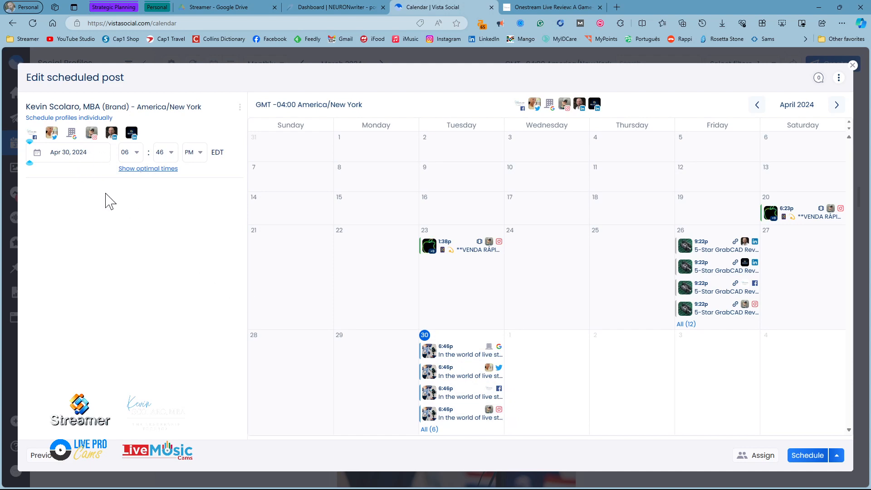
click(91, 152)
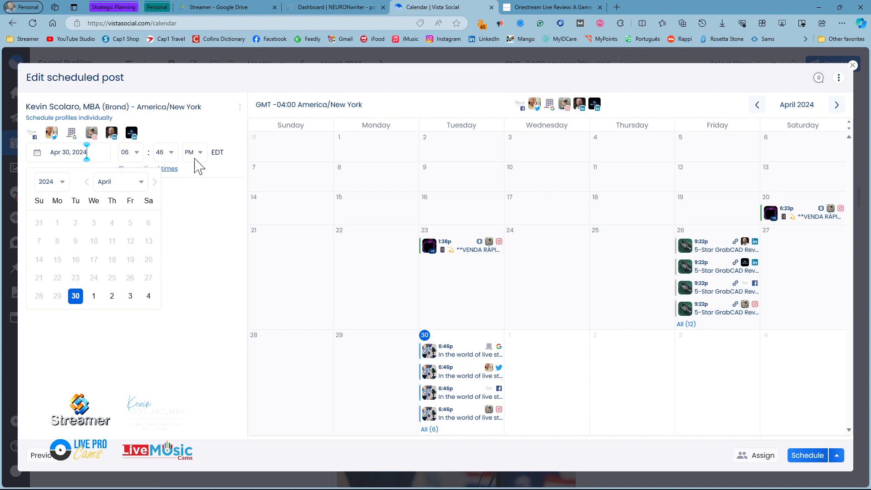
click(207, 216)
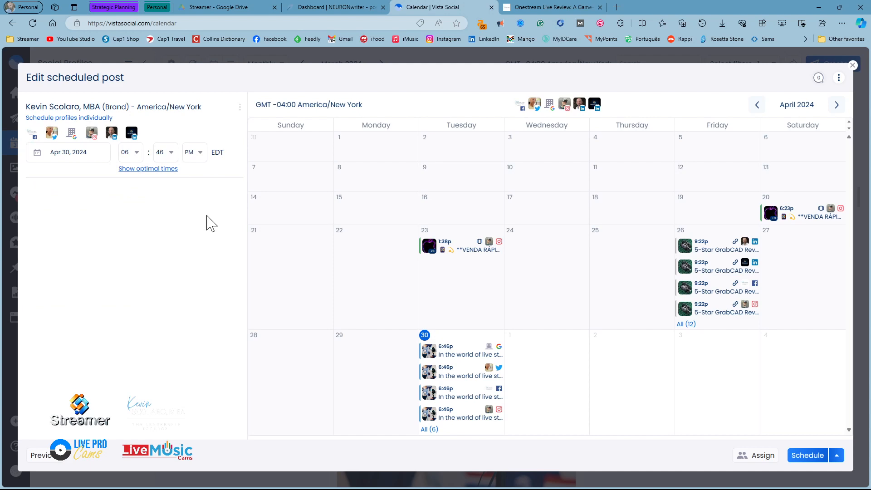
- Examine the optimal time recommendations and set the post's publishing time to 01:40 PM
click(146, 169)
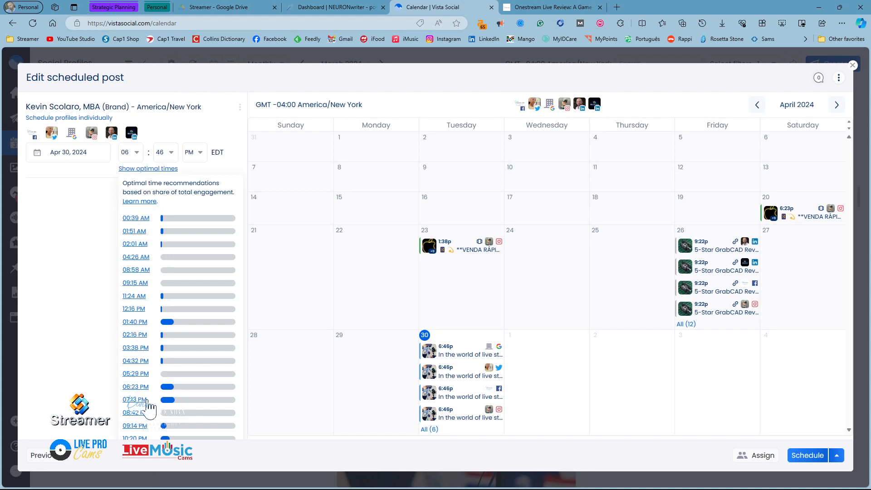
scroll(147, 406, down, 1)
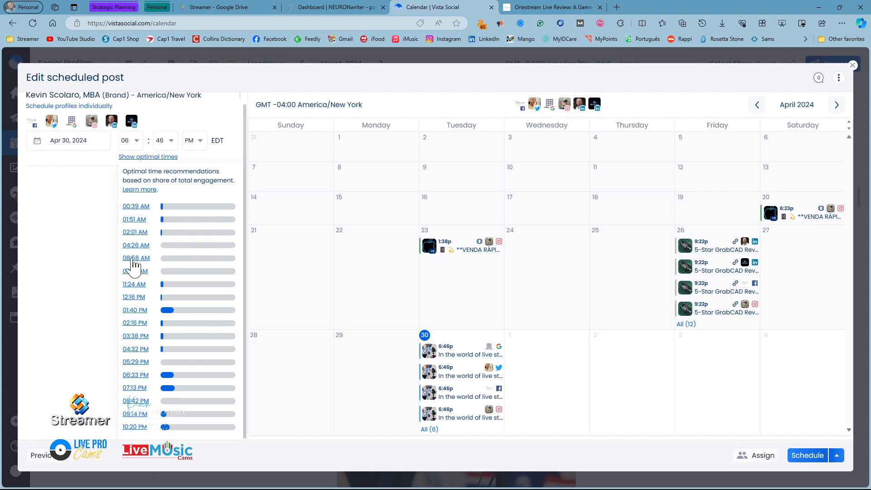
click(93, 202)
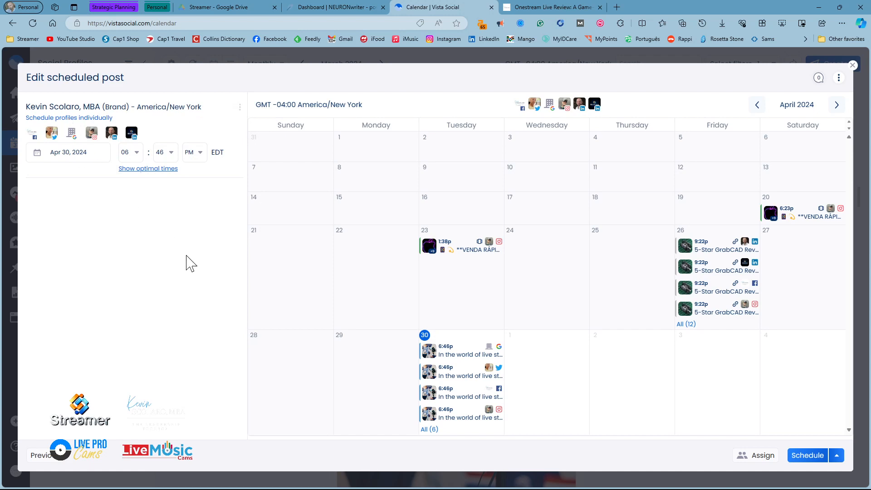
click(152, 170)
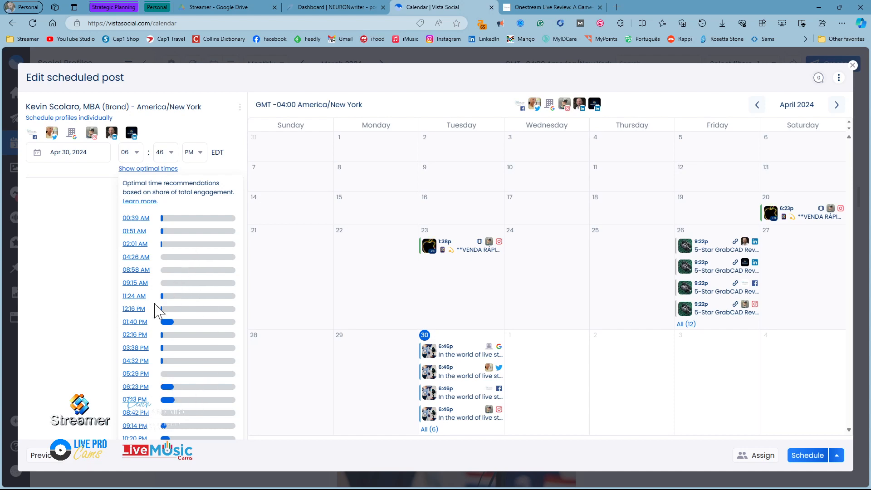
mouse_move(841, 485)
click(133, 323)
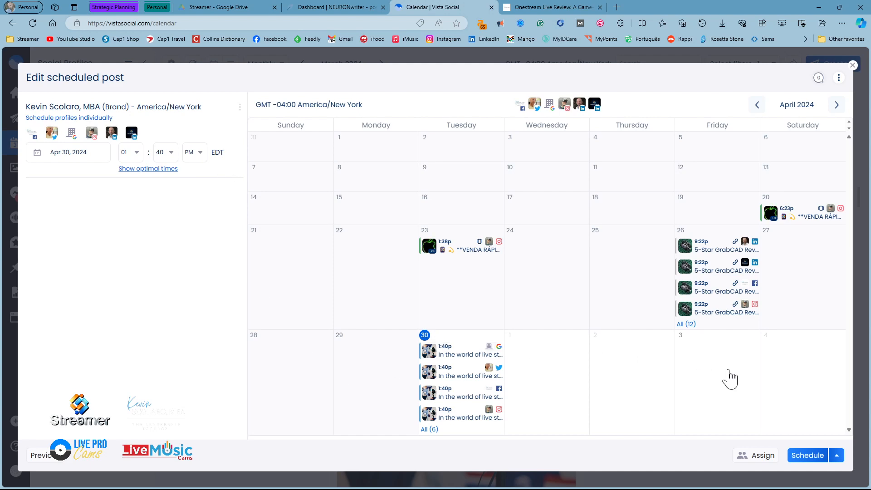
- Check the computer's clock, reselect the 01:40 PM optimal time and schedule the post
mouse_move(793, 487)
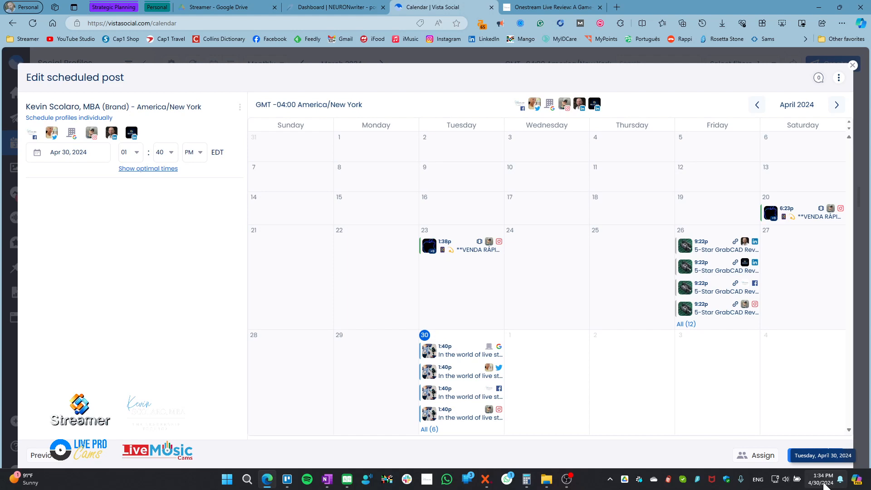
click(163, 169)
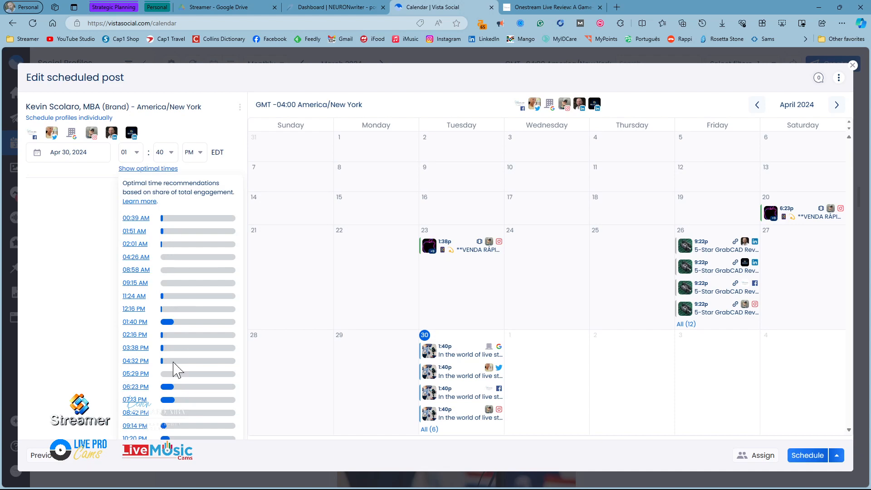
click(135, 323)
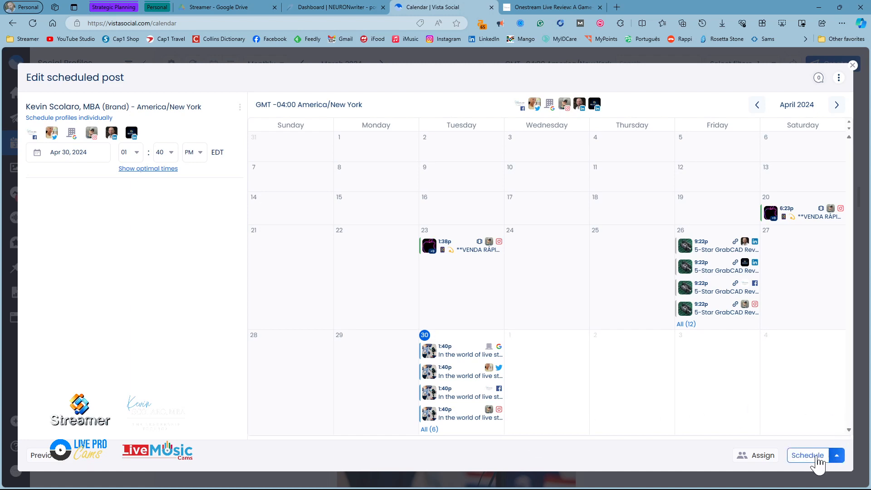
click(837, 456)
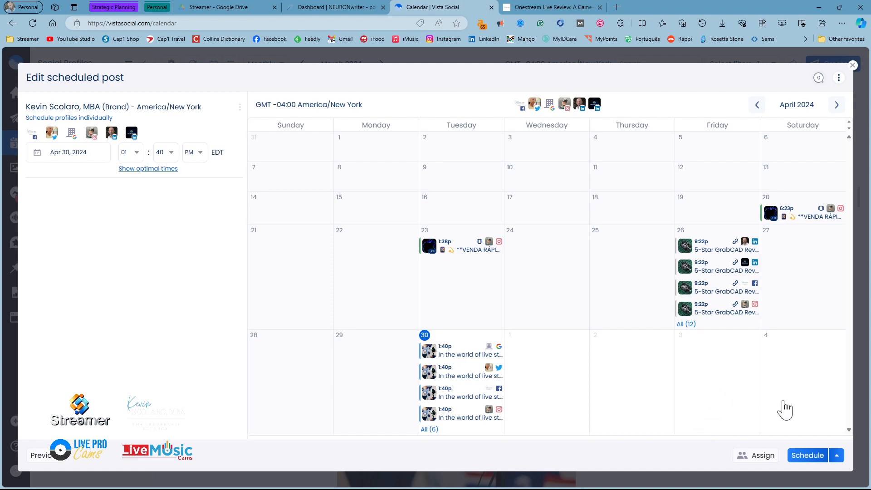
click(808, 455)
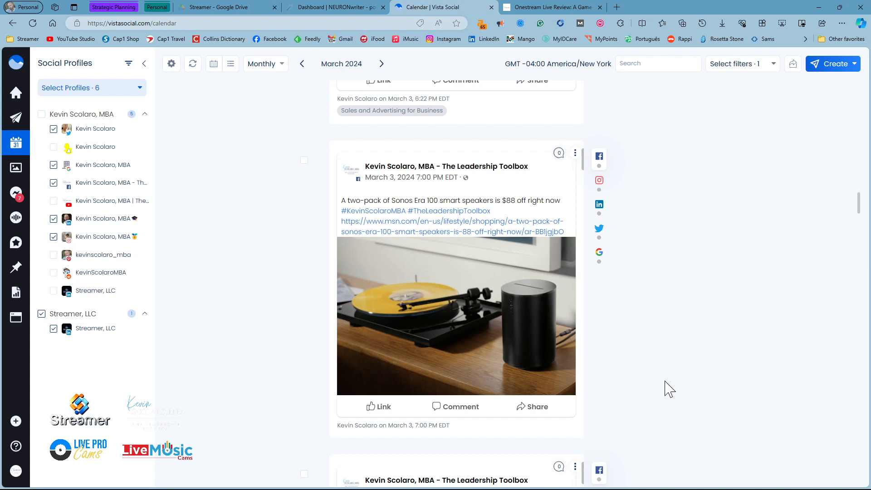
- Examine the calendar's period options, the active Draft filter and the remaining draft posts for March 2024
mouse_move(21, 147)
click(274, 66)
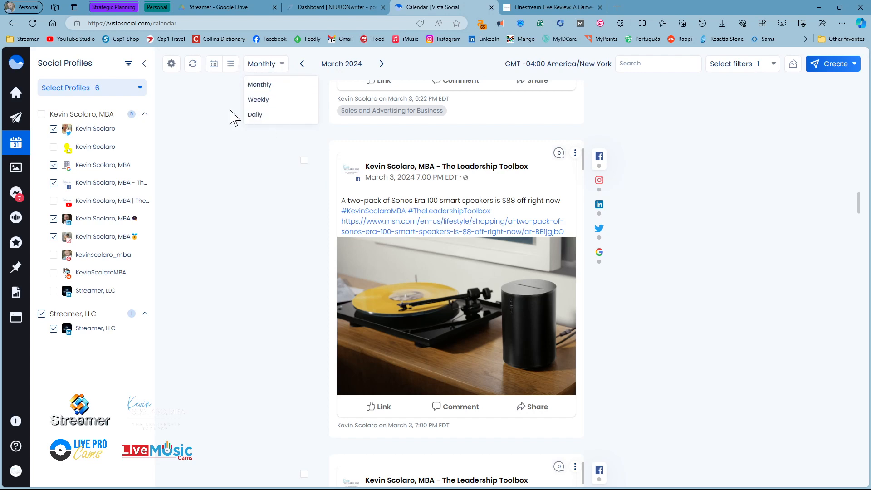
click(215, 101)
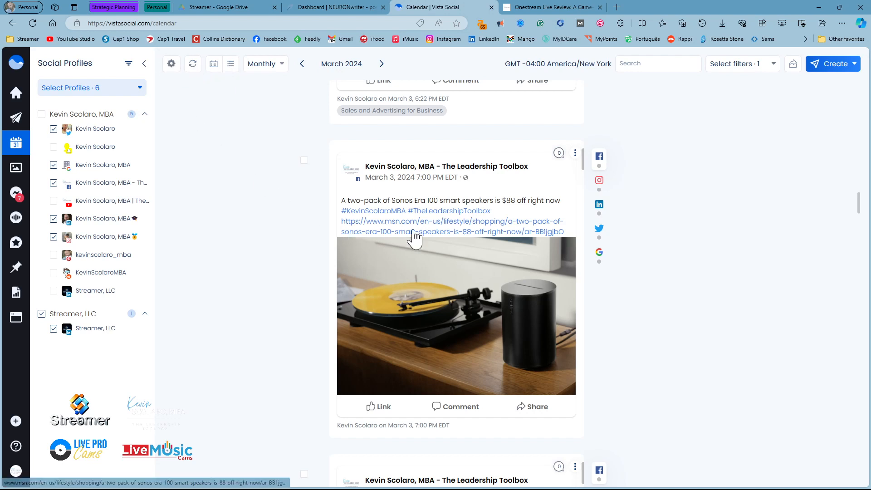
mouse_move(574, 67)
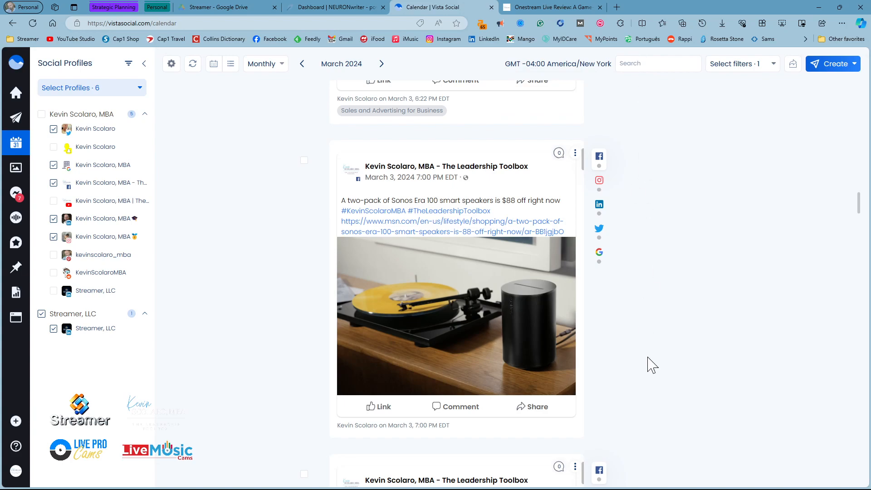
scroll(690, 300, down, 20)
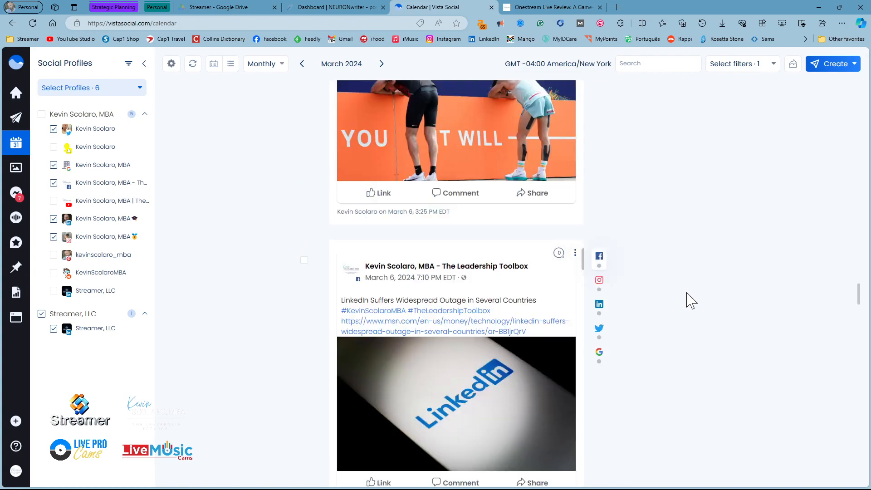
scroll(689, 300, up, 20)
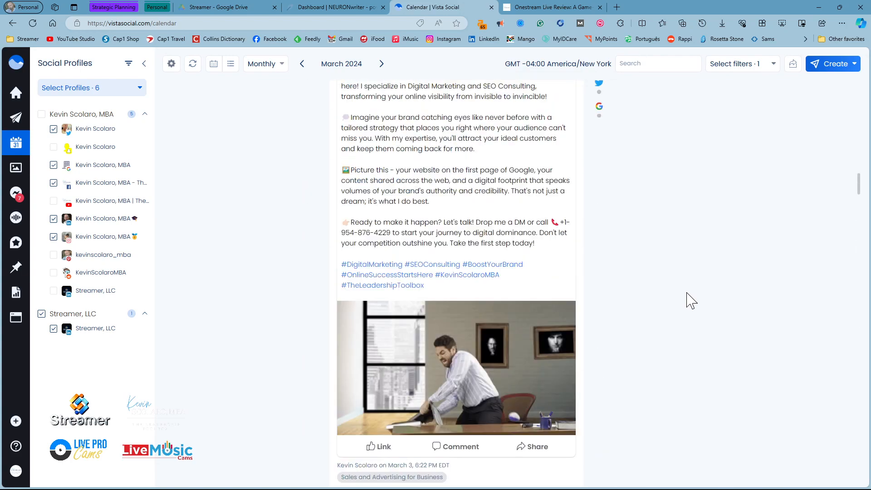
click(768, 64)
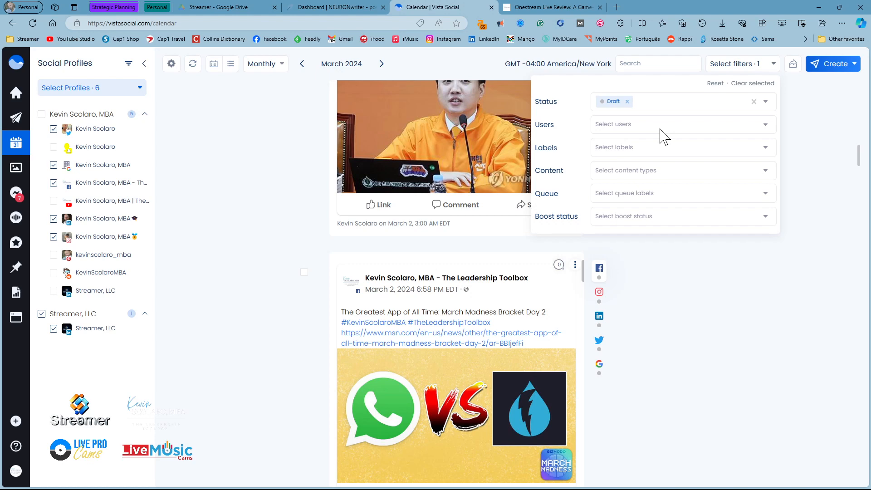
click(673, 368)
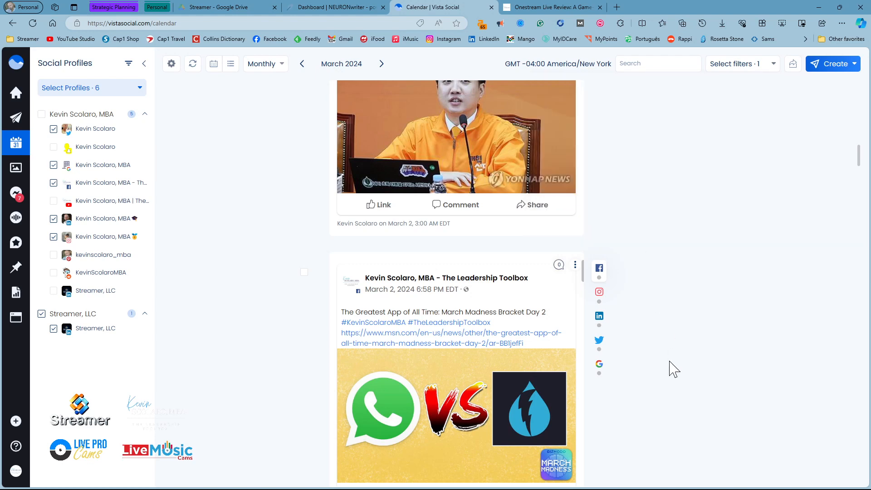
scroll(295, 292, down, 8)
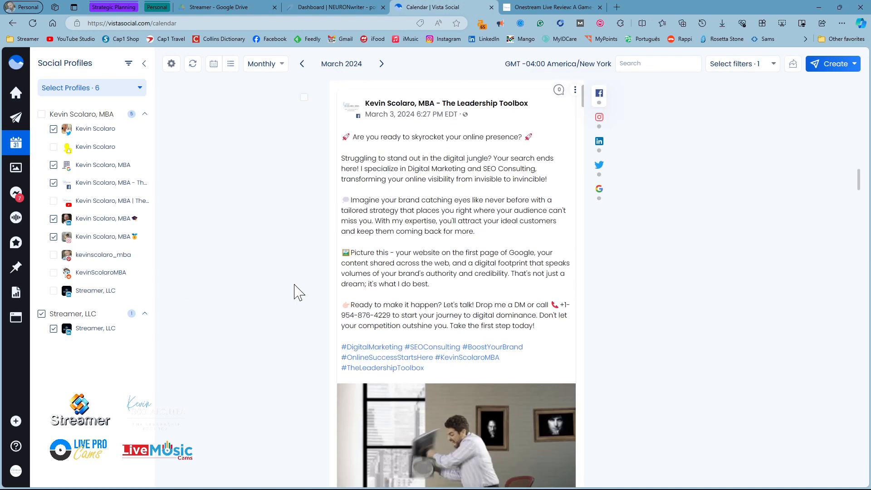
scroll(296, 292, down, 12)
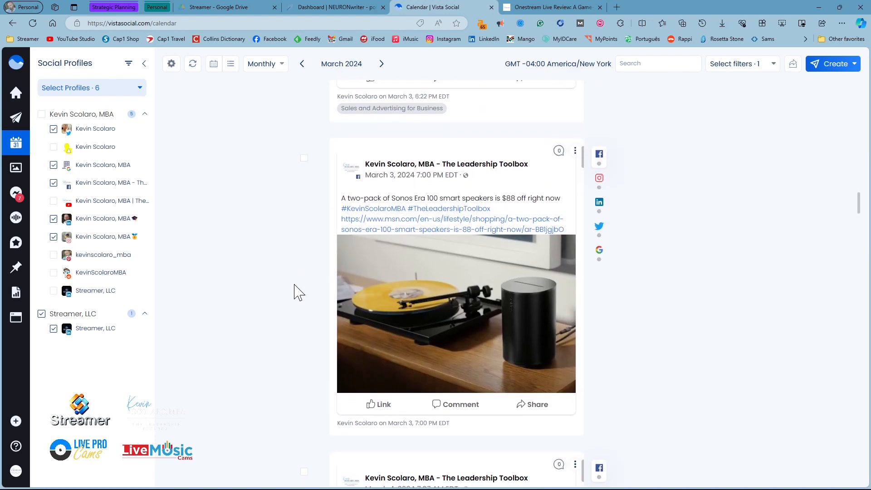
- Examine the early March 2024 drafts and their target networks, working back to the first draft of February 25
scroll(296, 292, down, 12)
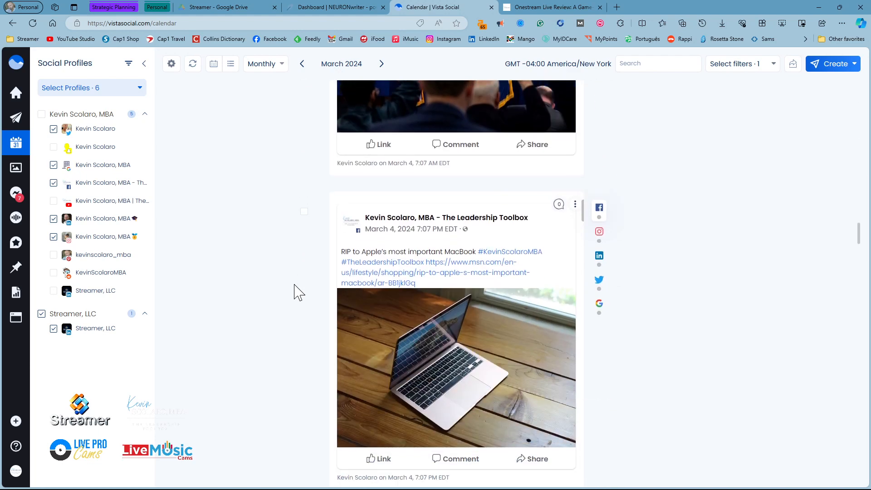
scroll(296, 291, down, 1)
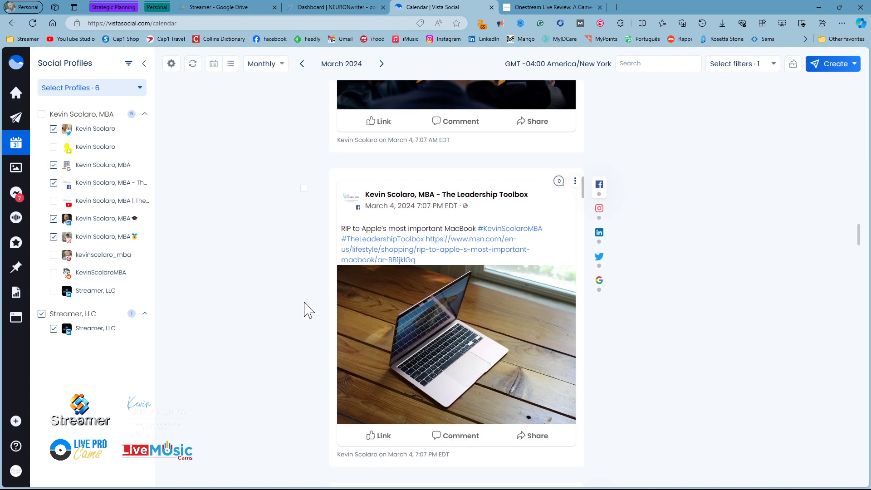
scroll(279, 305, up, 10)
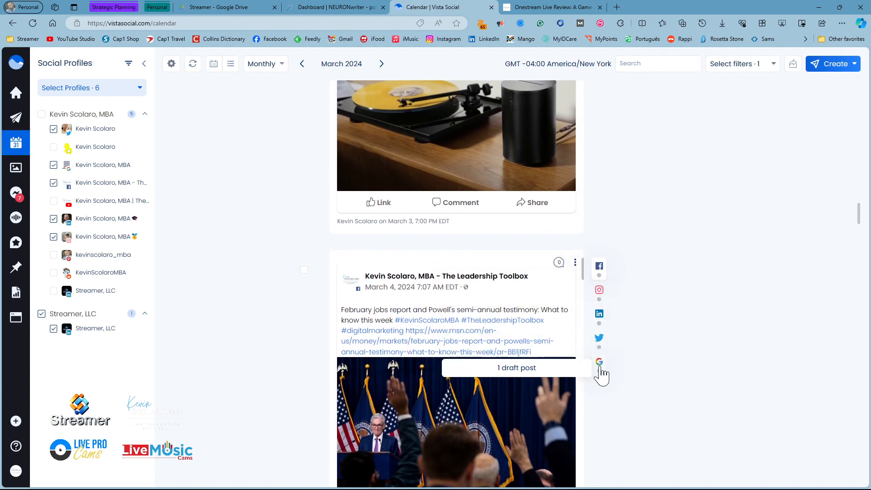
mouse_move(602, 382)
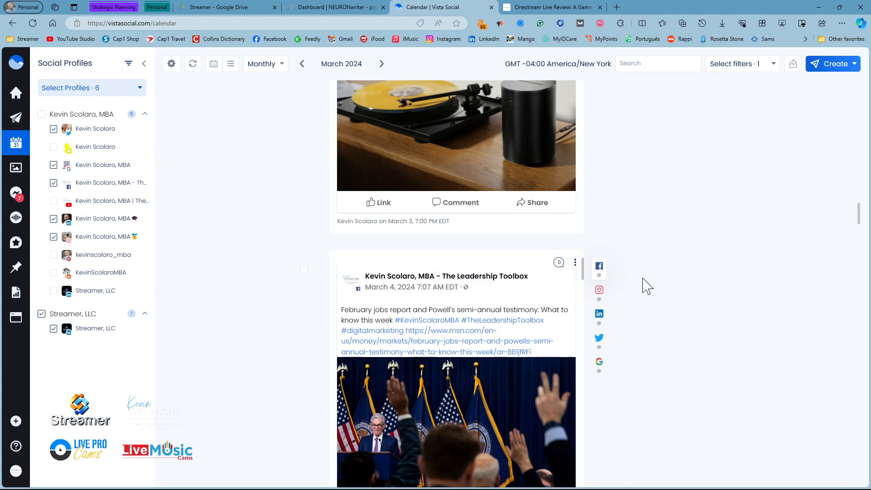
scroll(647, 286, up, 15)
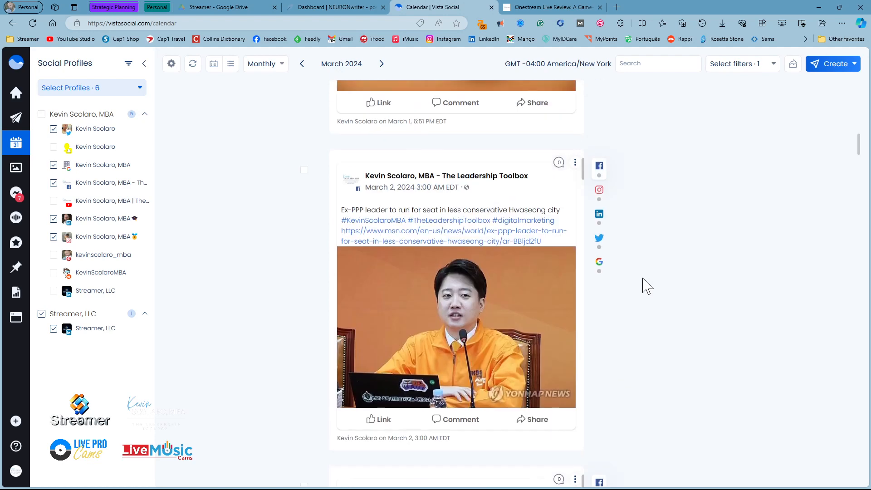
scroll(647, 286, up, 8)
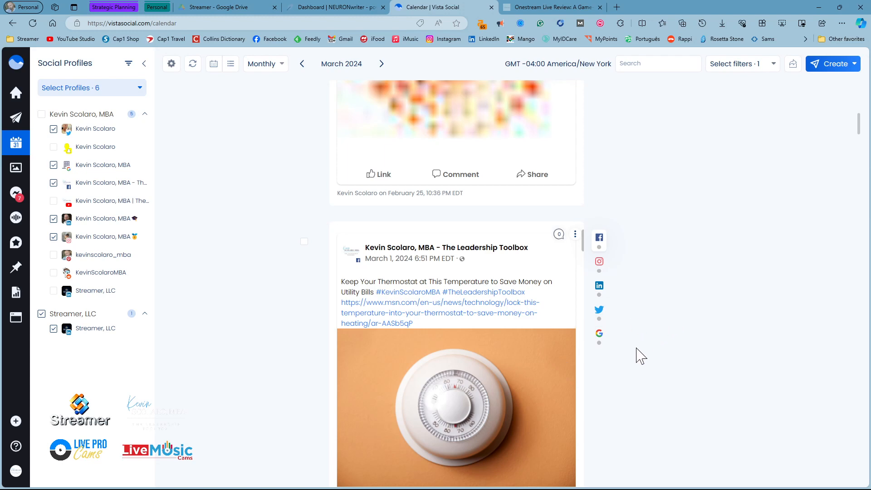
scroll(621, 342, up, 10)
scroll(670, 342, down, 2)
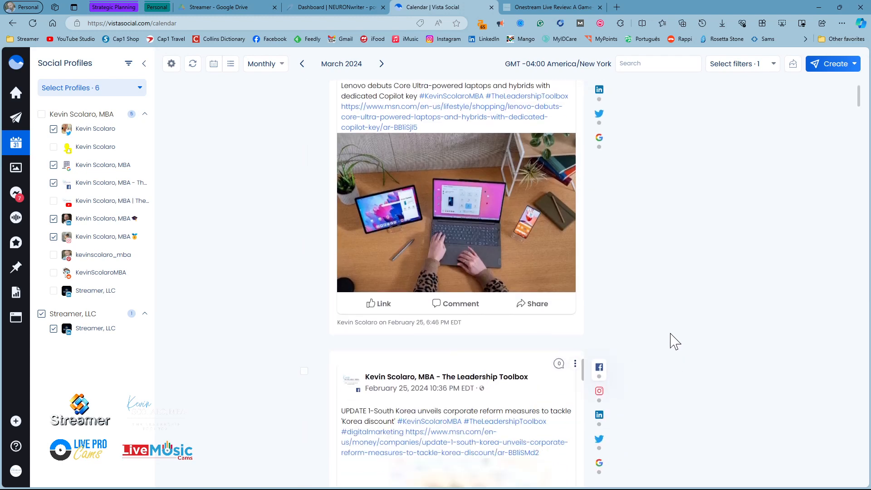
- Skim the draft posts forward from February 25 to March 7, 2024
scroll(675, 341, down, 15)
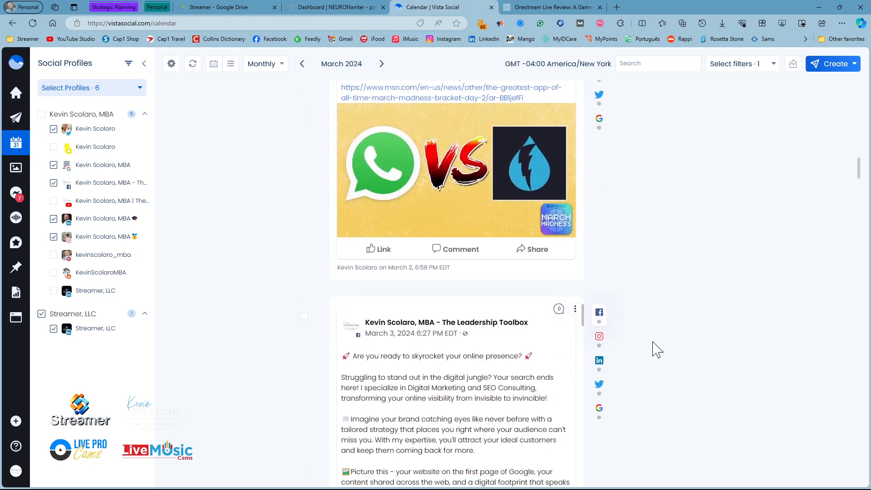
scroll(657, 349, down, 15)
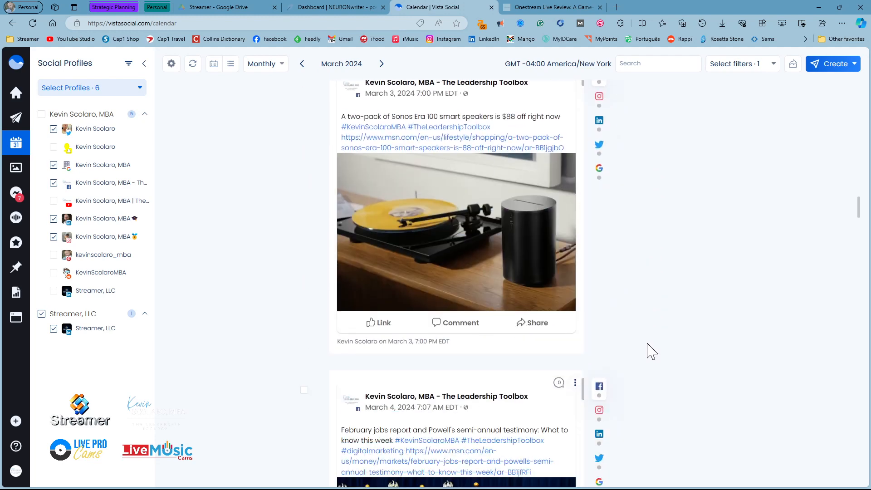
scroll(652, 351, down, 15)
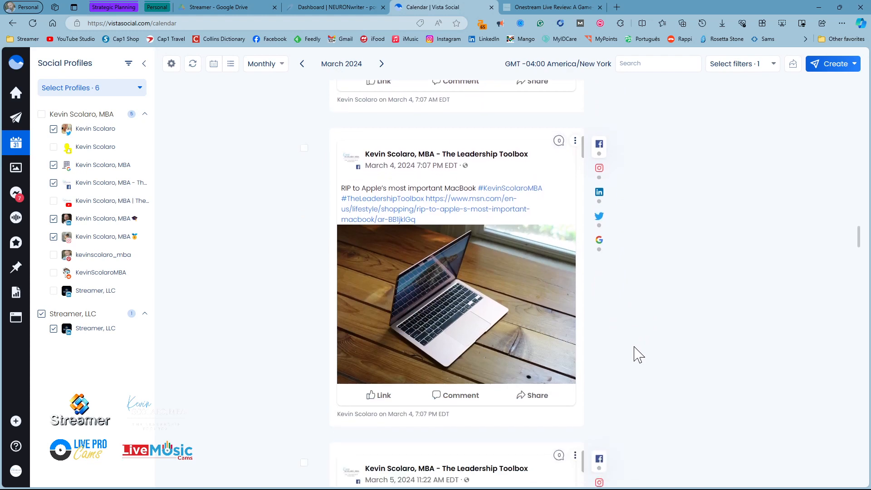
scroll(638, 354, down, 15)
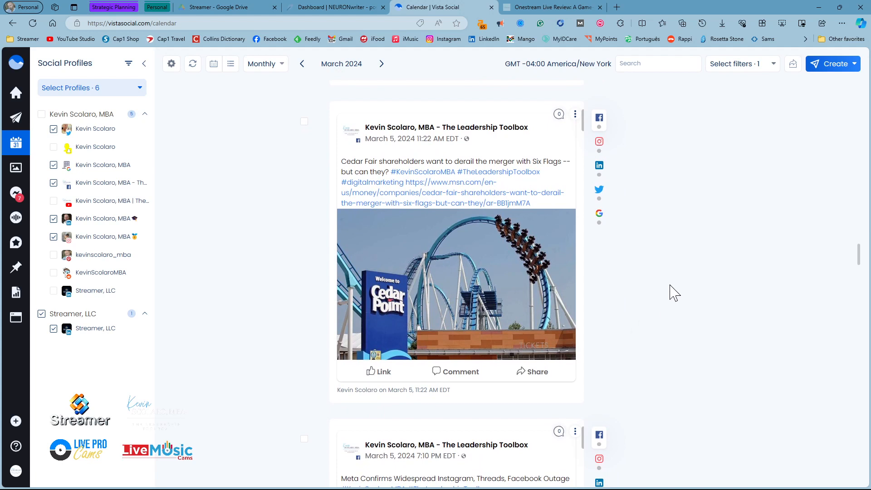
scroll(674, 293, down, 7)
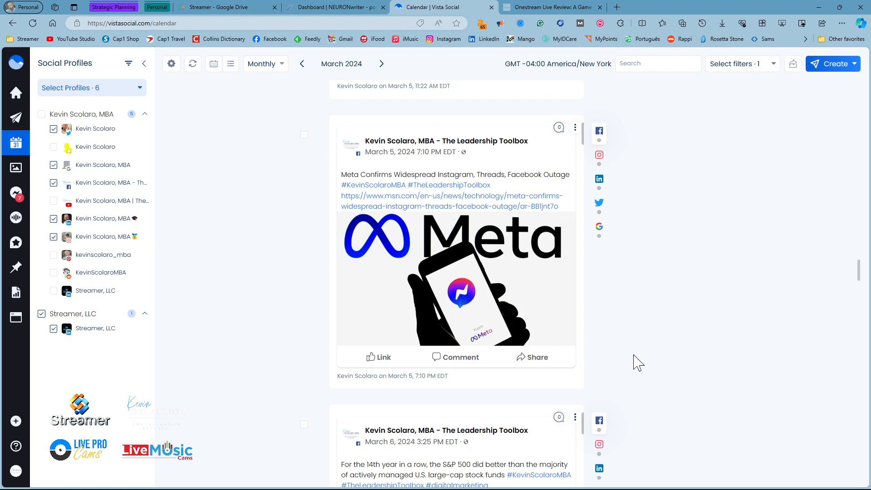
scroll(644, 372, down, 10)
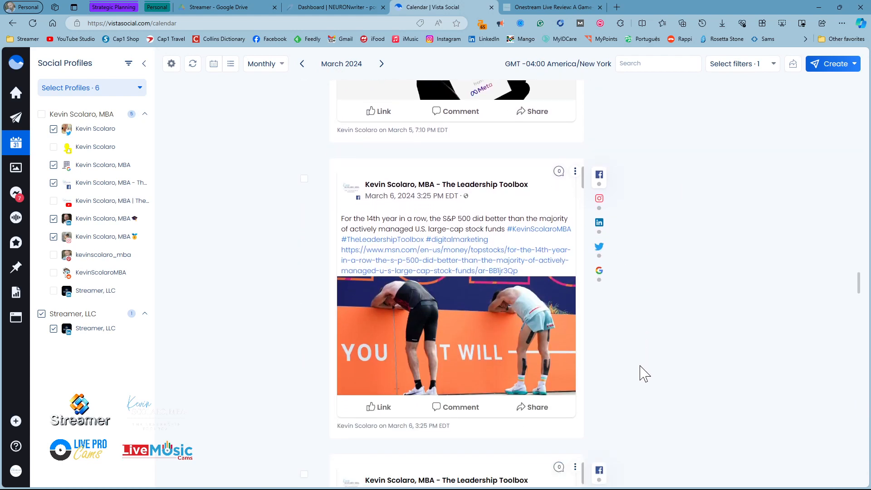
scroll(634, 375, down, 3)
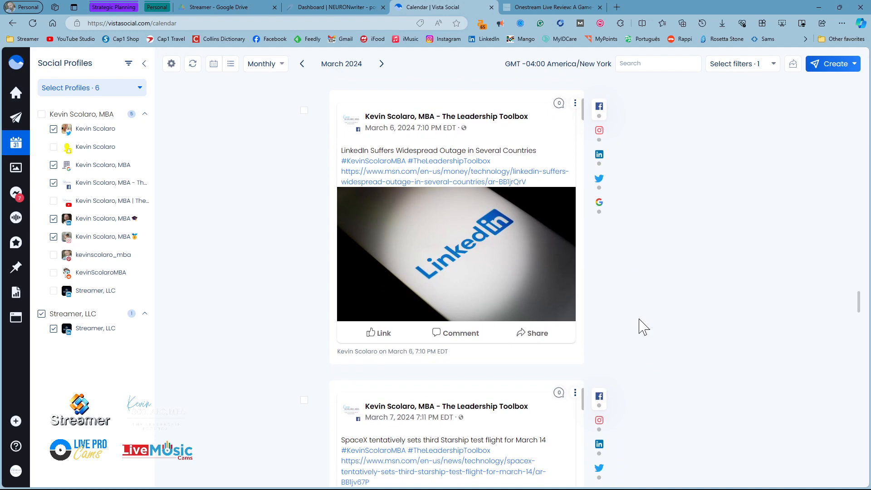
- Review the drafts again from the first one, reading each headline up to the March 3 digital marketing promotion
scroll(635, 313, up, 10)
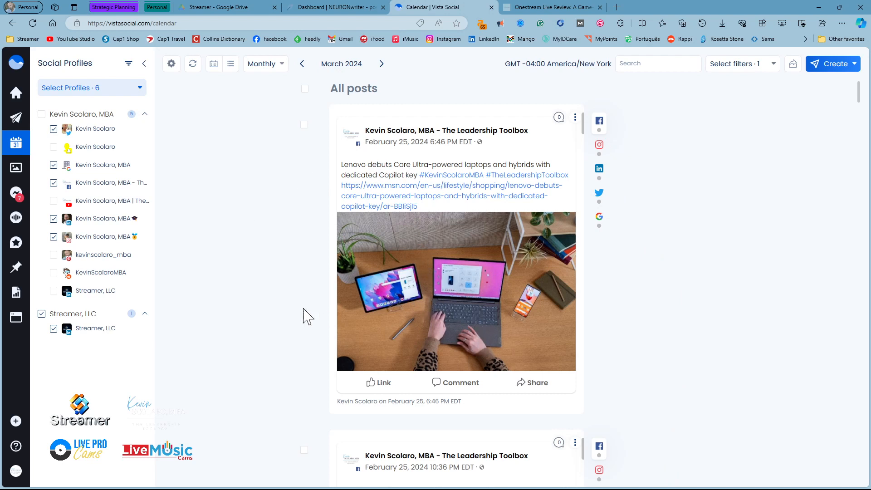
scroll(301, 327, down, 6)
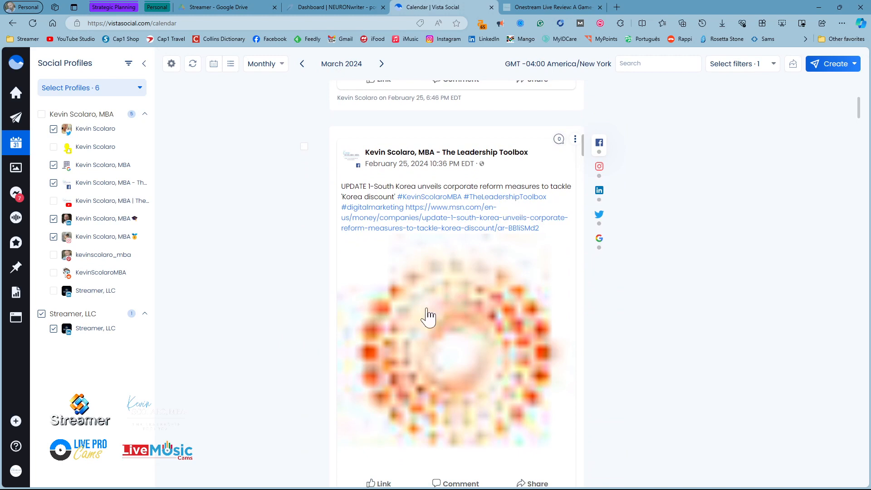
scroll(317, 358, down, 8)
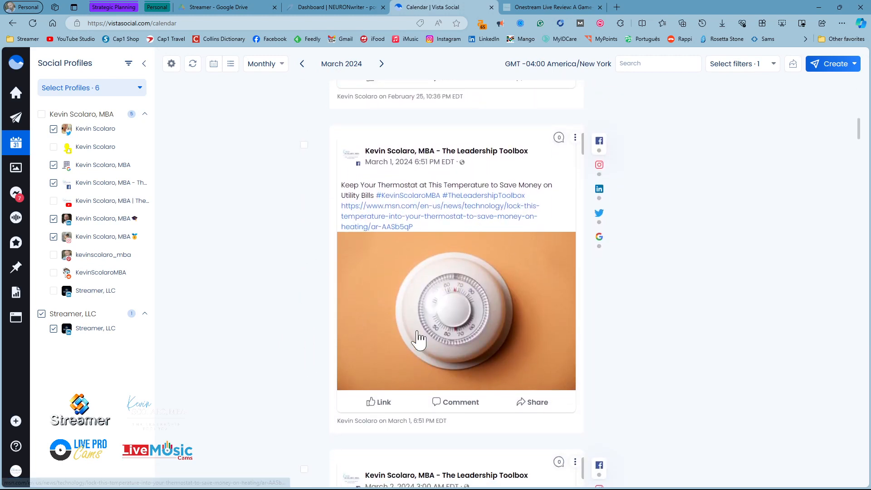
scroll(299, 322, down, 4)
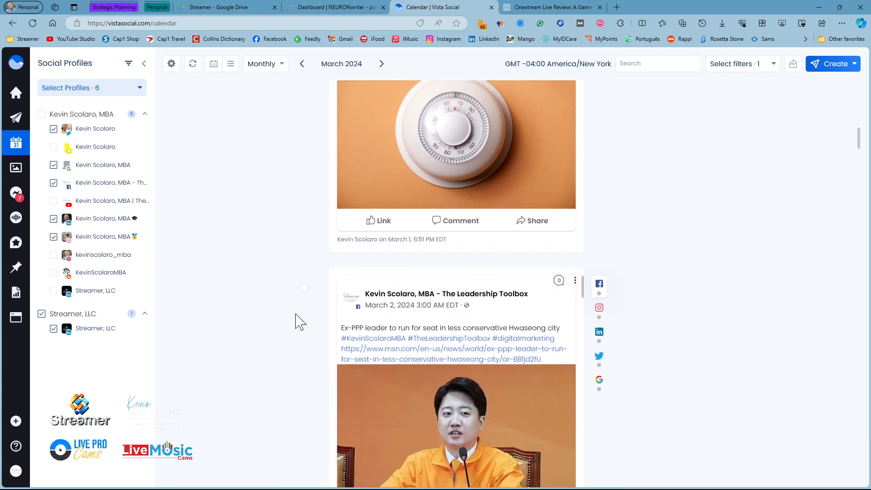
scroll(295, 322, down, 5)
scroll(297, 319, up, 3)
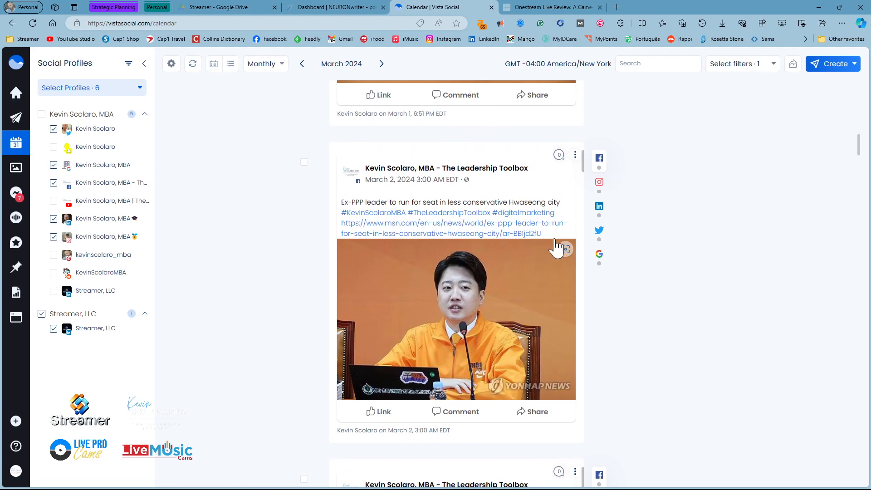
scroll(321, 344, down, 1)
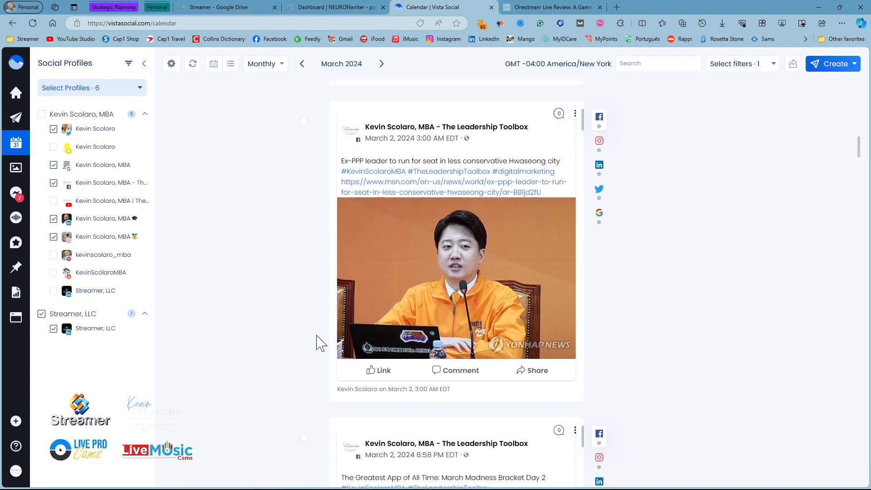
scroll(321, 343, down, 5)
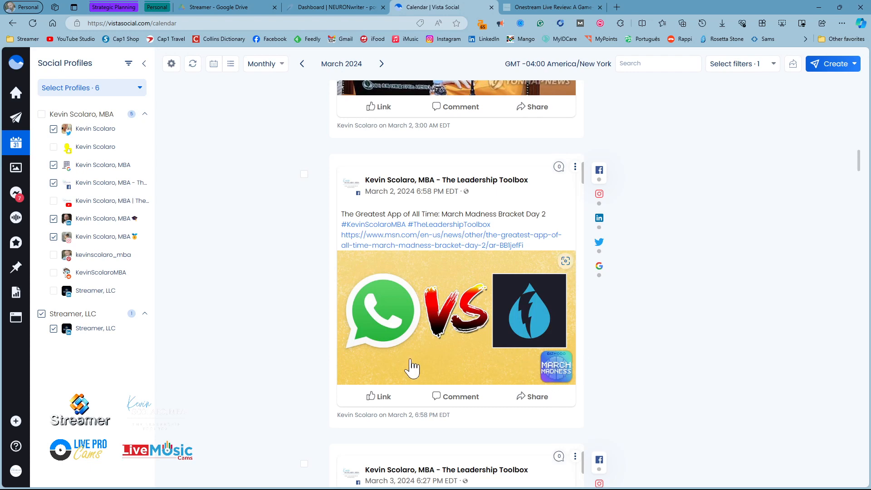
scroll(313, 363, down, 5)
scroll(306, 366, down, 2)
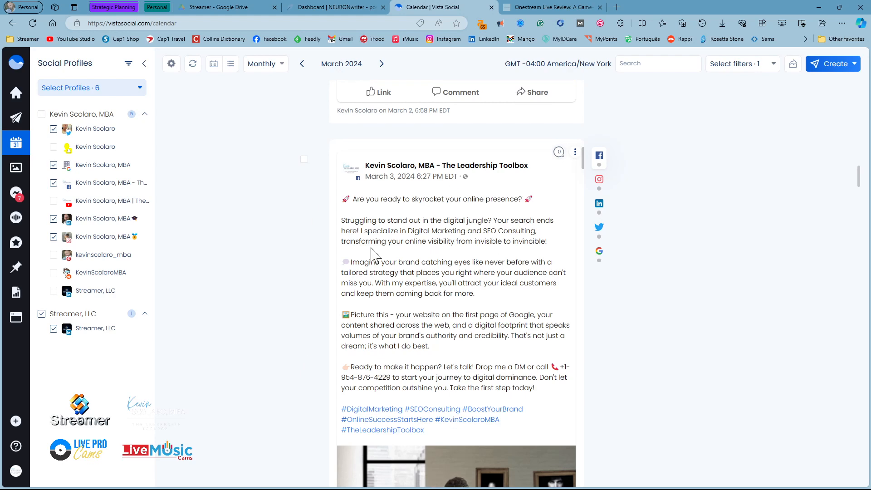
scroll(295, 333, down, 1)
scroll(296, 333, down, 2)
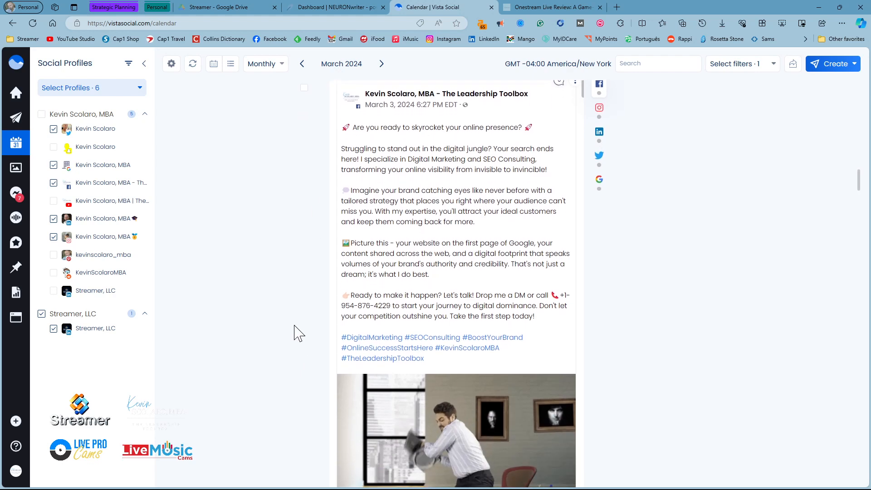
scroll(296, 333, up, 3)
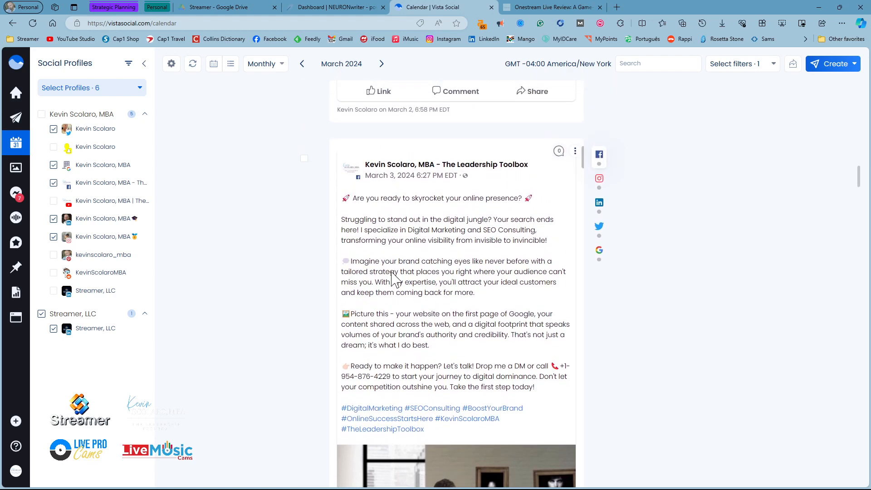
- Examine the news-article drafts dated March 3 to March 6, 2024 for topics worth posting
scroll(320, 313, down, 10)
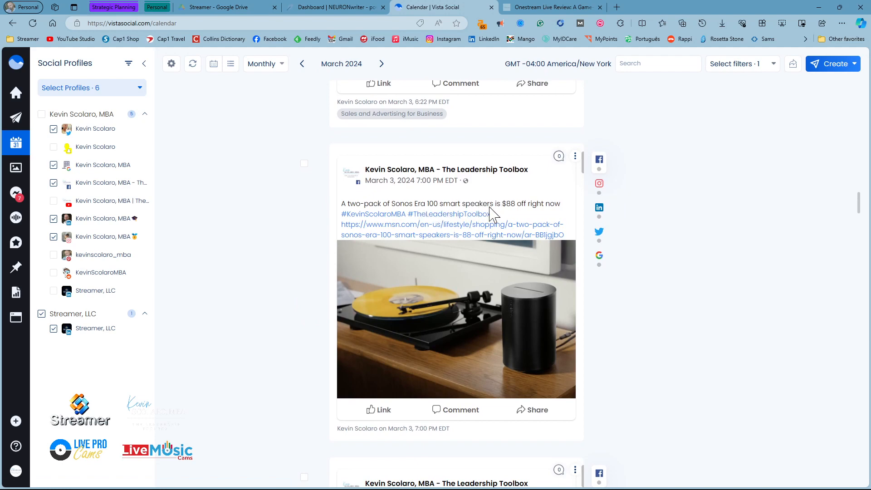
scroll(321, 342, down, 7)
scroll(318, 341, down, 2)
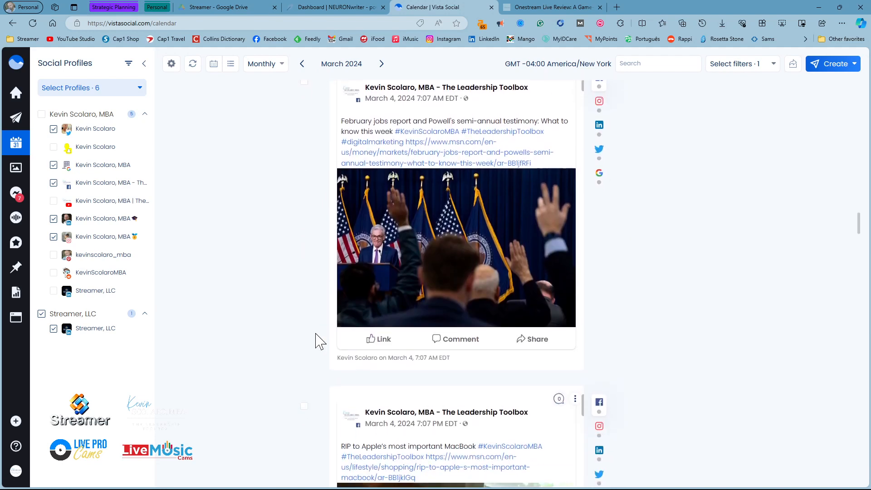
scroll(312, 338, up, 2)
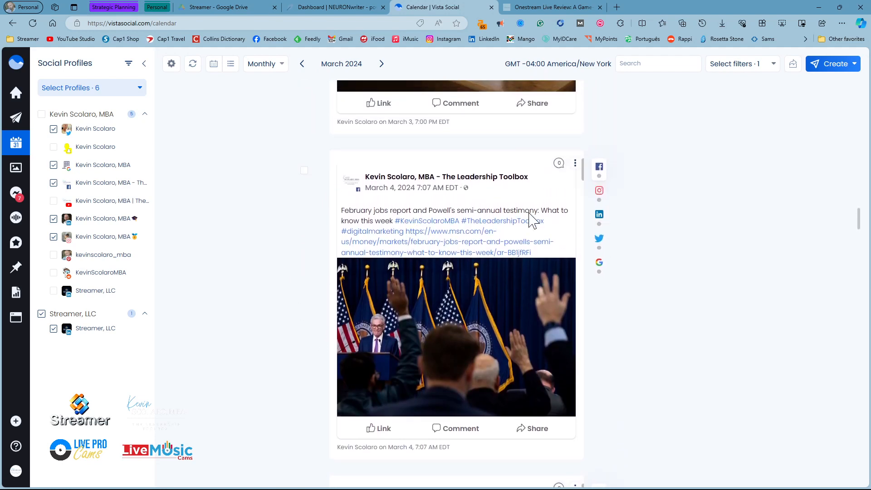
scroll(325, 354, down, 6)
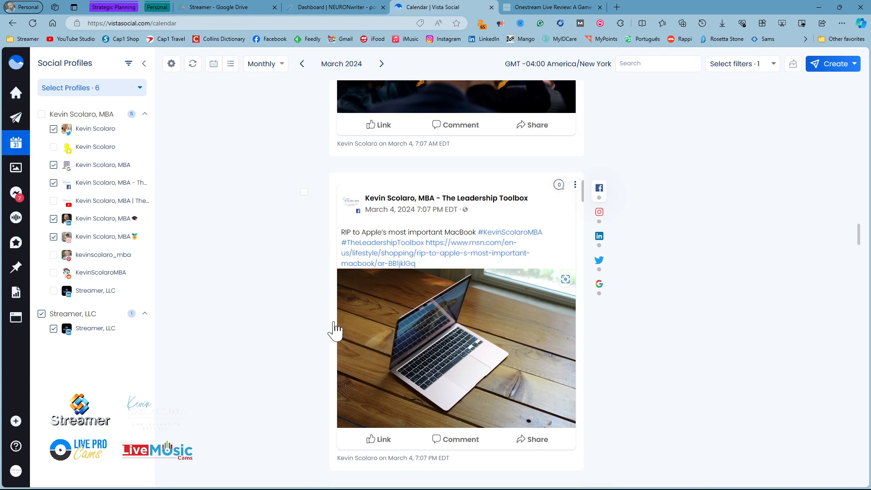
scroll(288, 305, down, 3)
scroll(313, 312, down, 5)
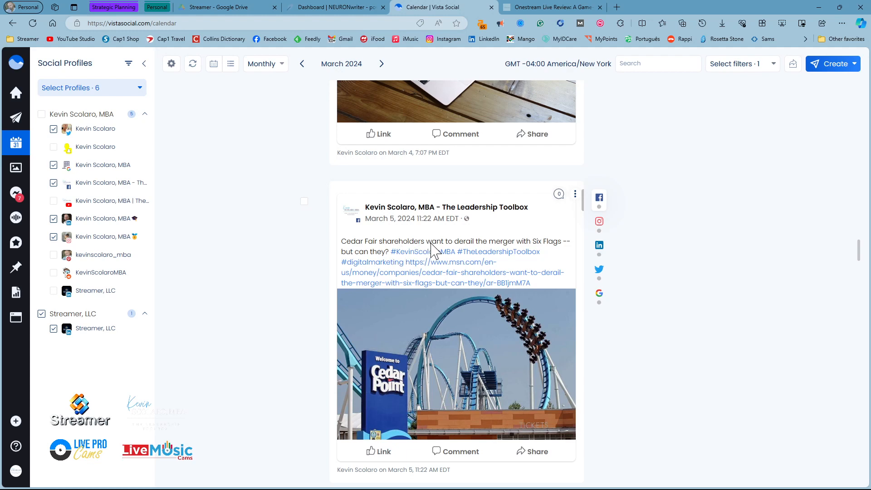
scroll(363, 250, down, 7)
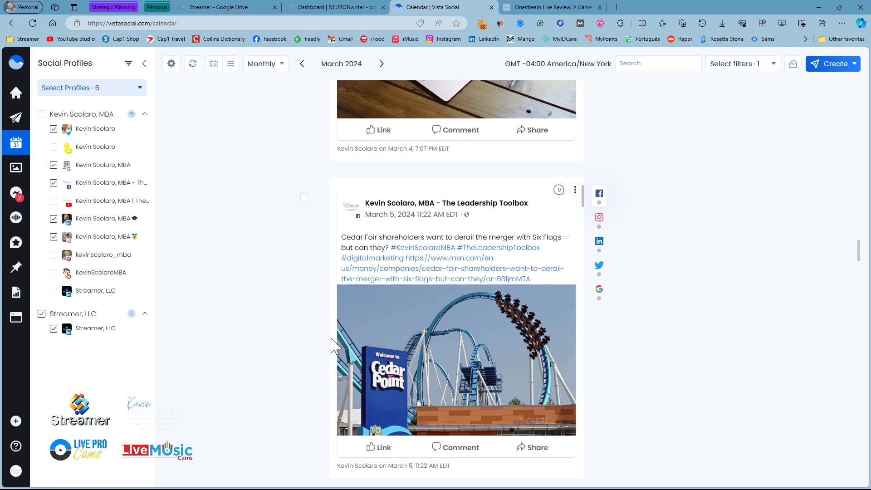
scroll(301, 345, up, 1)
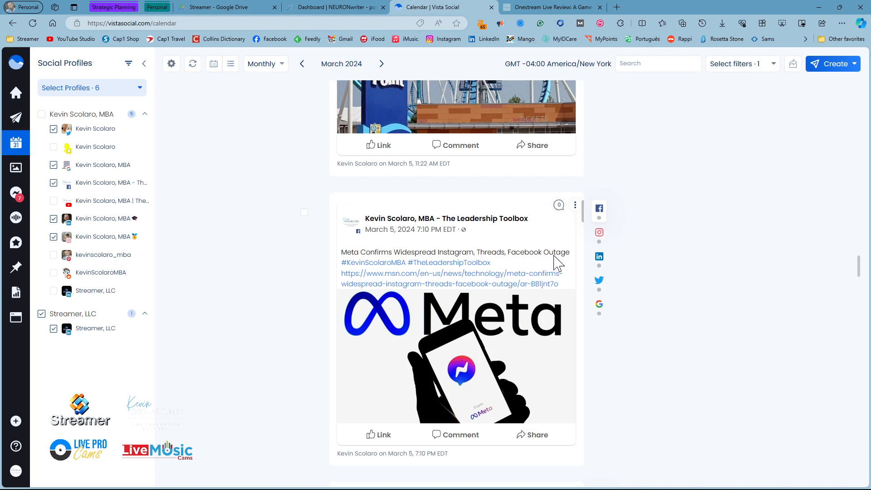
scroll(311, 321, down, 5)
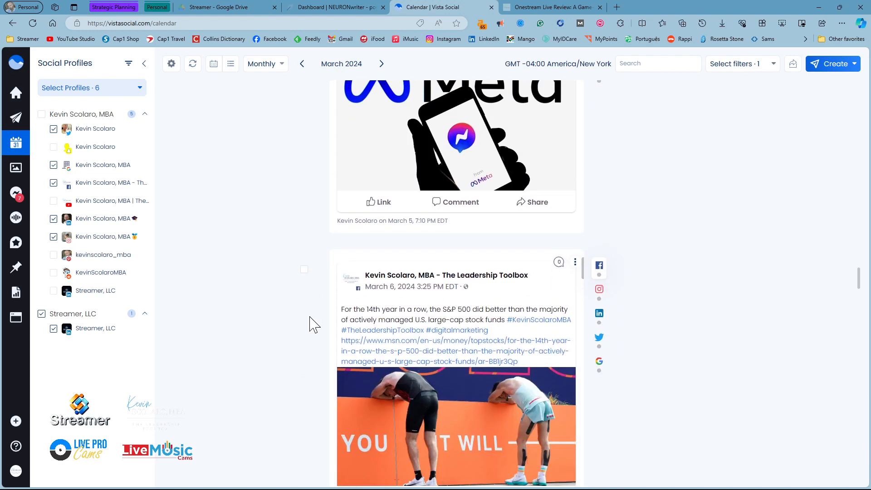
- Open the March 5, 7:10 PM draft about the Meta, Instagram and Threads outage in the post editor
scroll(311, 324, up, 4)
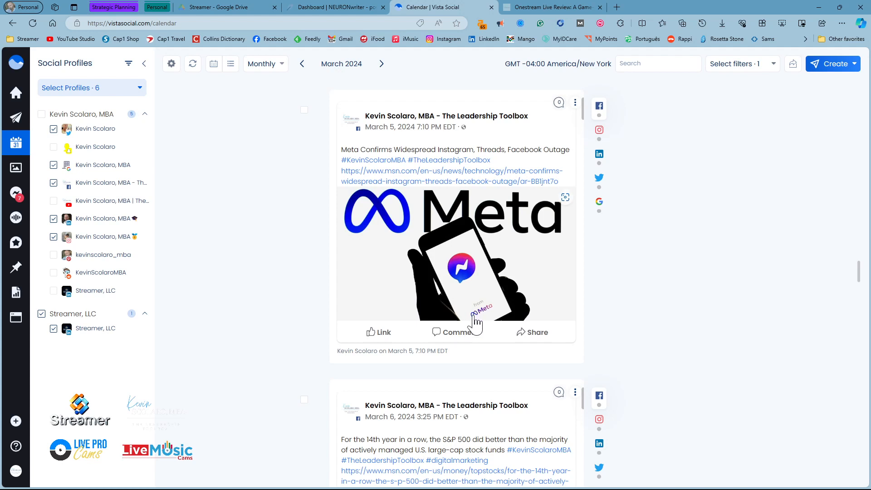
click(575, 102)
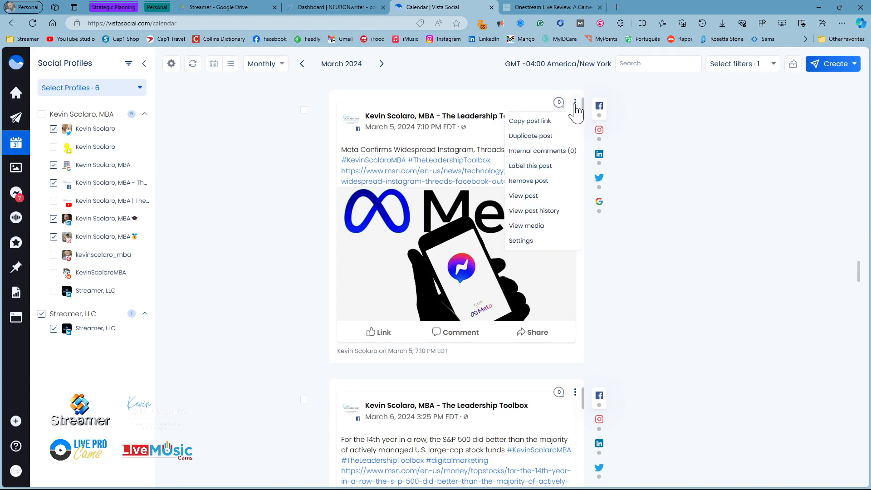
click(546, 197)
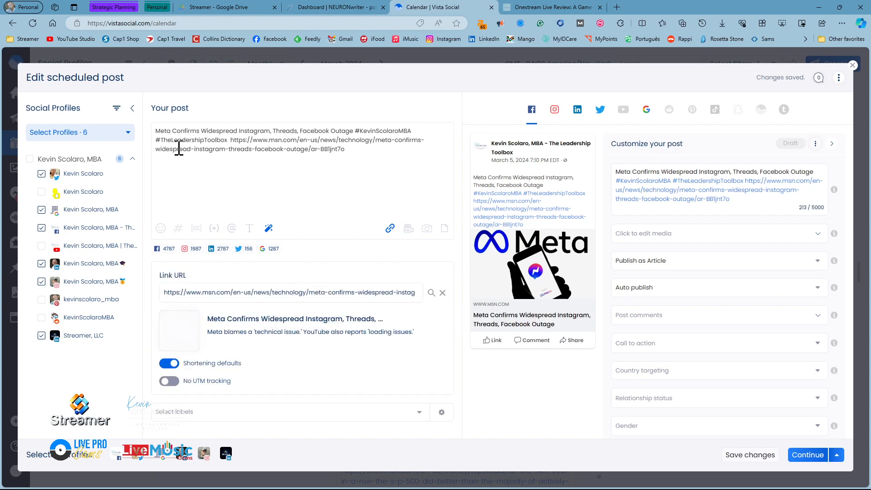
- Add the Industry News label to the Meta outage post
click(236, 411)
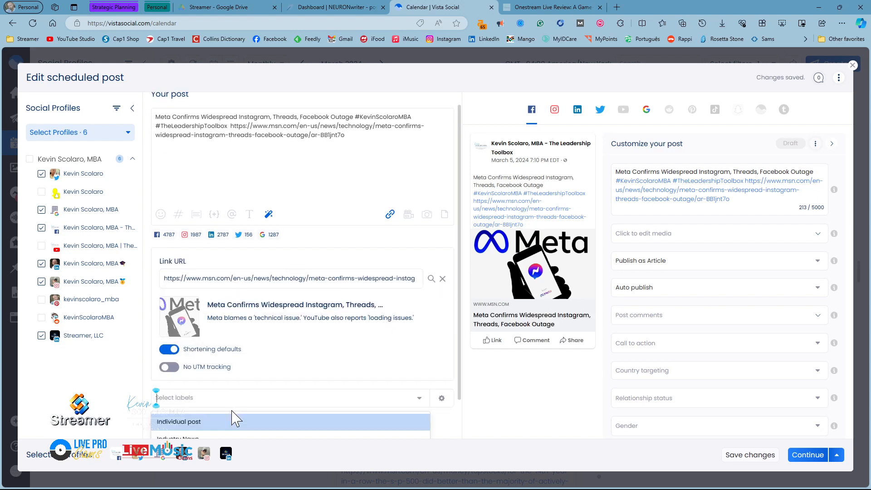
click(202, 437)
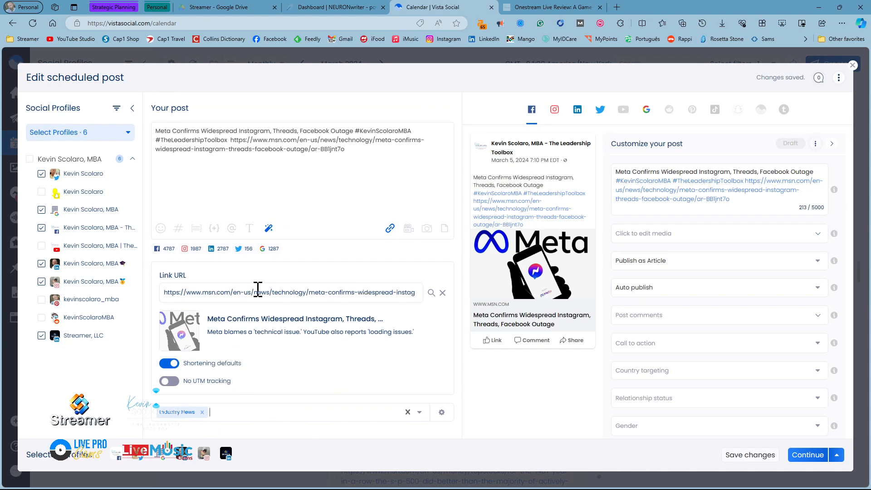
- Check the post's MSN article by loading its link URL in the browser, skim the page, and return to the post editor
drag(166, 292, 469, 299)
key(ctrl+c)
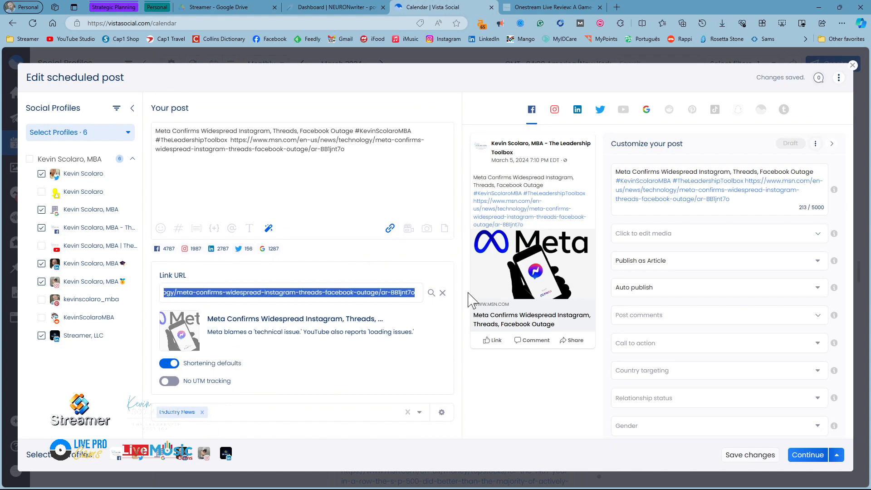
click(549, 8)
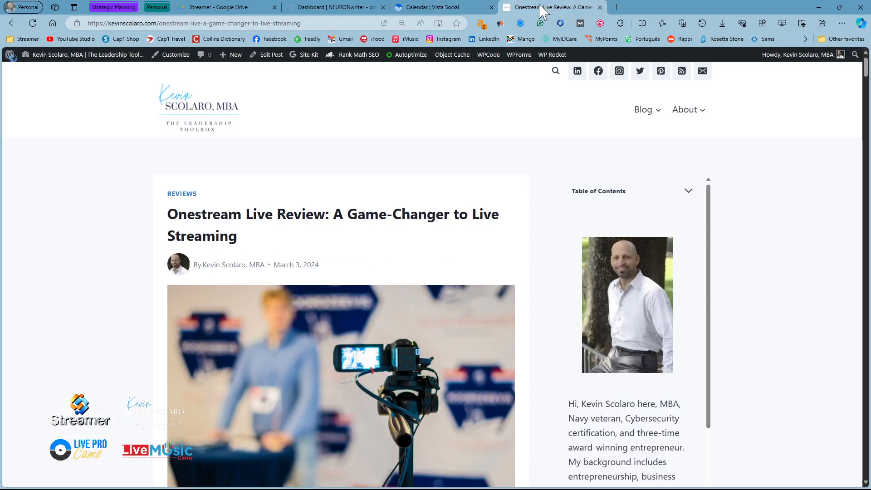
click(318, 23)
key(ctrl+v)
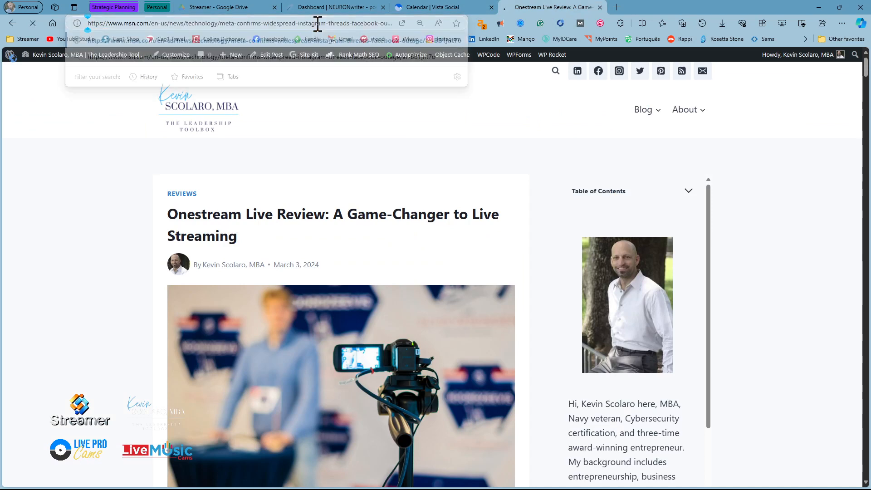
key(Return)
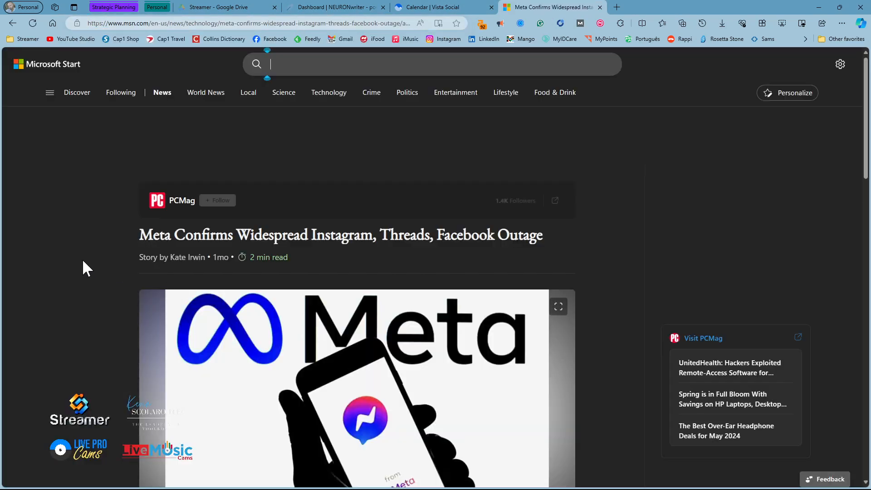
scroll(81, 260, down, 10)
scroll(81, 258, up, 10)
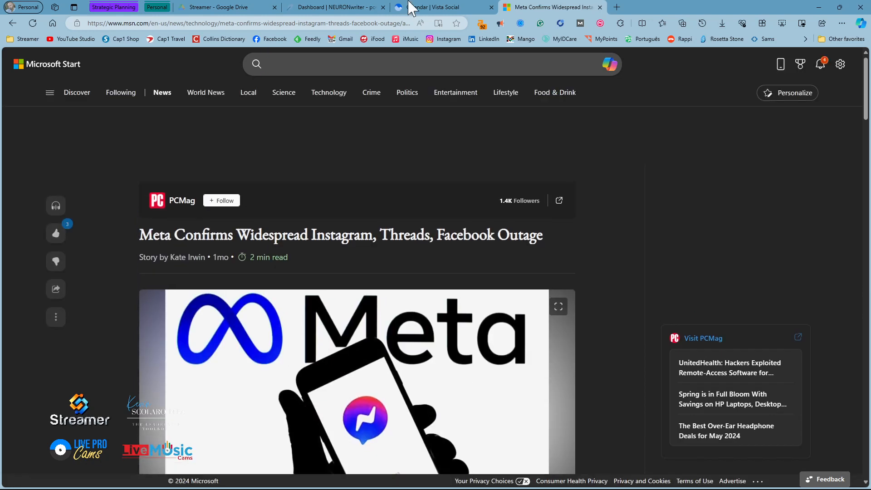
click(411, 7)
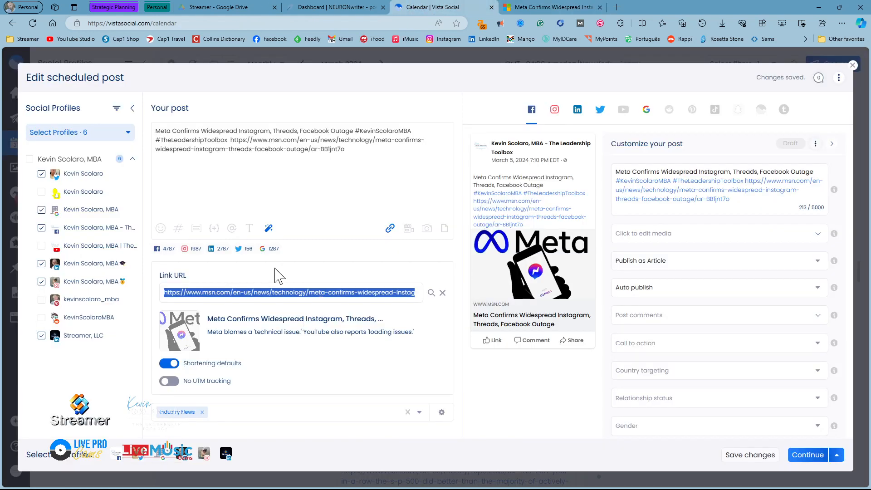
click(278, 275)
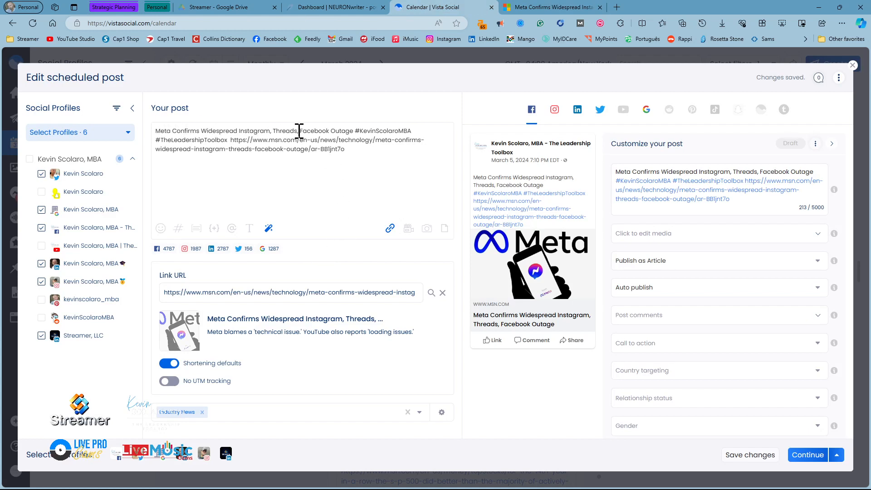
- Separate the hashtags from the headline with a blank line and remove the MSN article URL from the post text
click(356, 130)
key(Return)
key(Return)
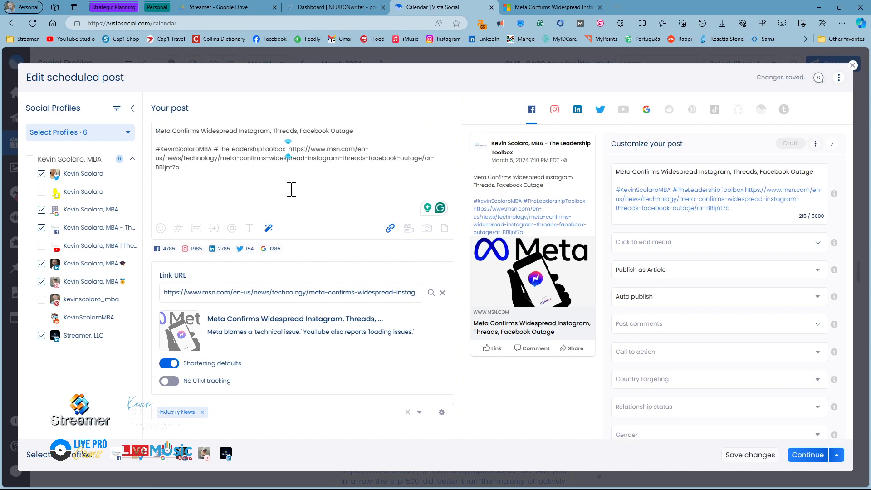
key(Return)
key(Return)
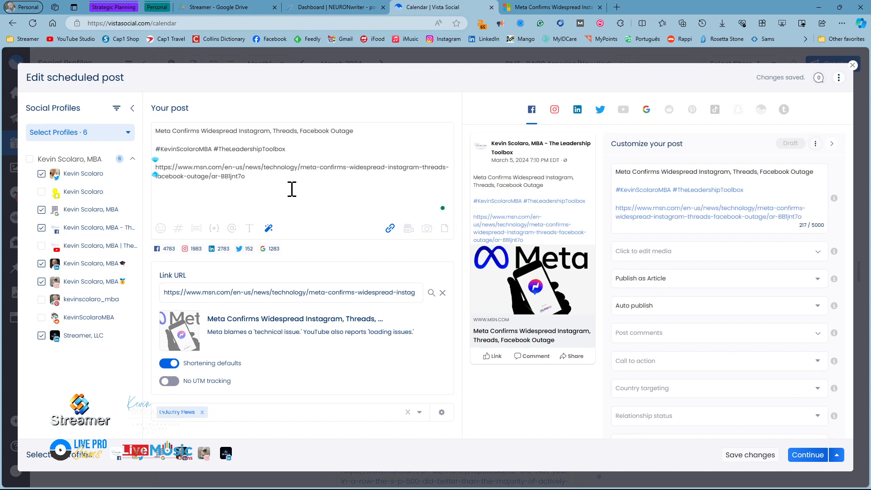
drag(253, 176, 136, 165)
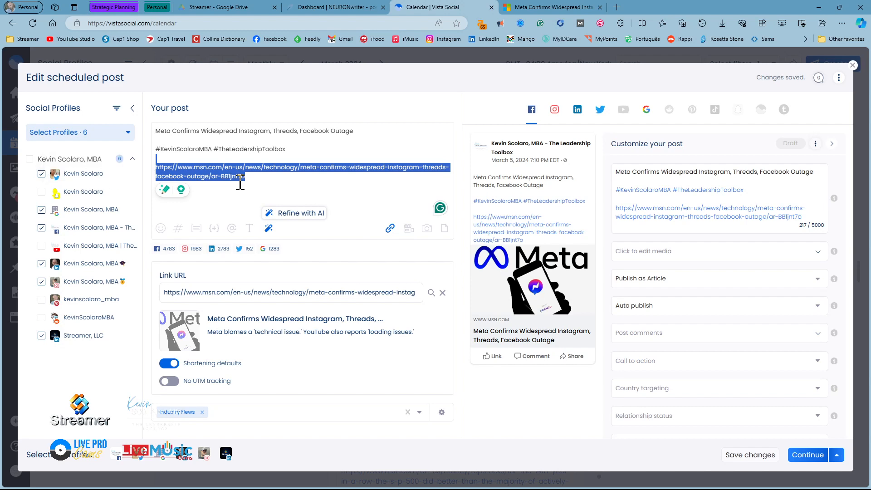
key(BackSpace)
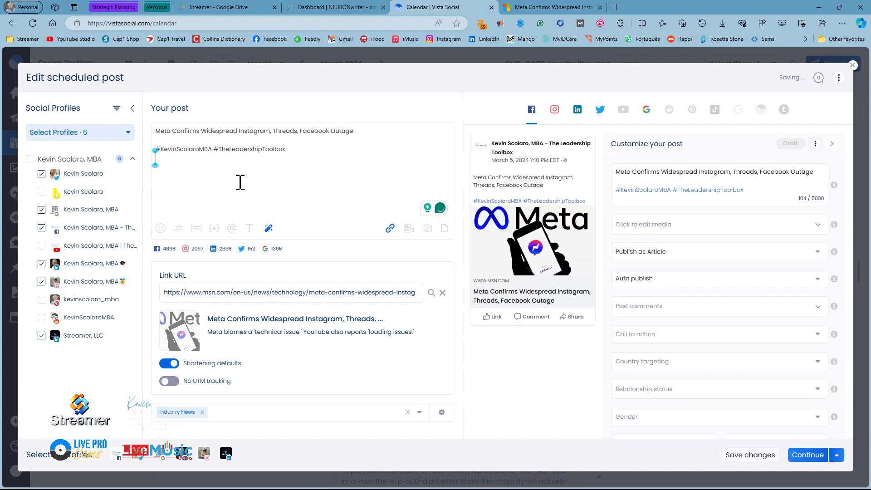
key(BackSpace)
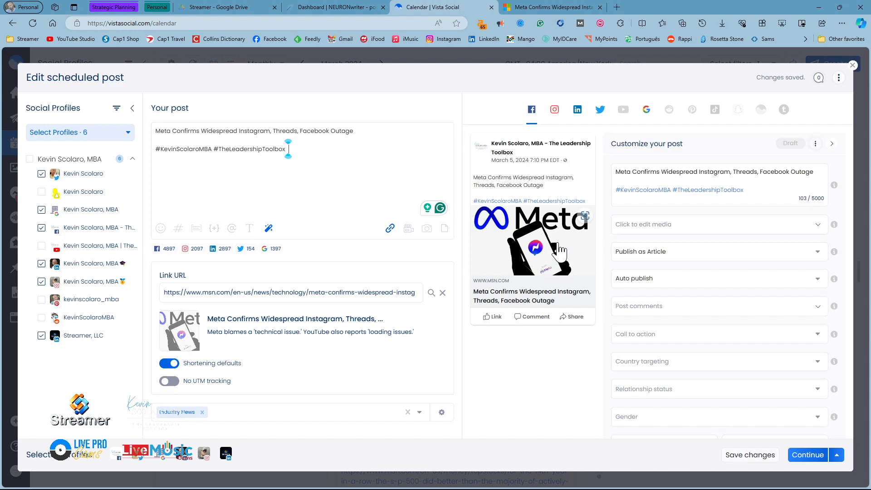
- View the enlarged preview image and look through the saved hashtags and hashtag suggestions without adding any
click(539, 257)
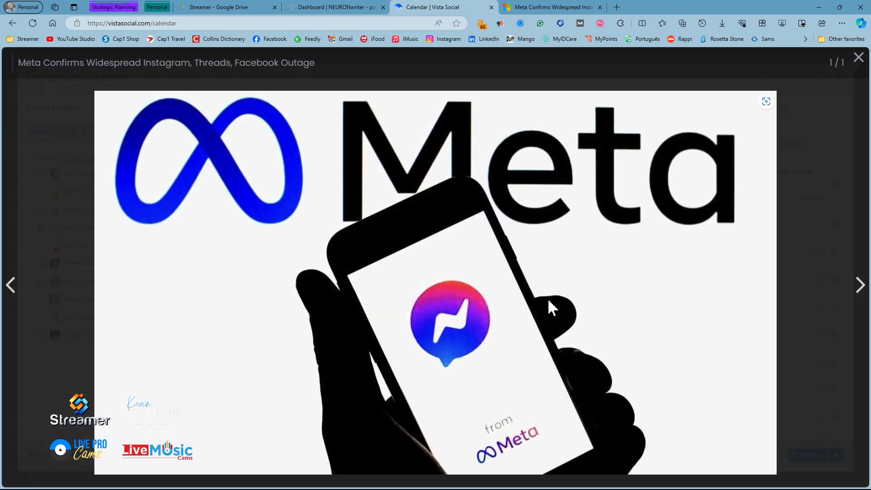
click(857, 57)
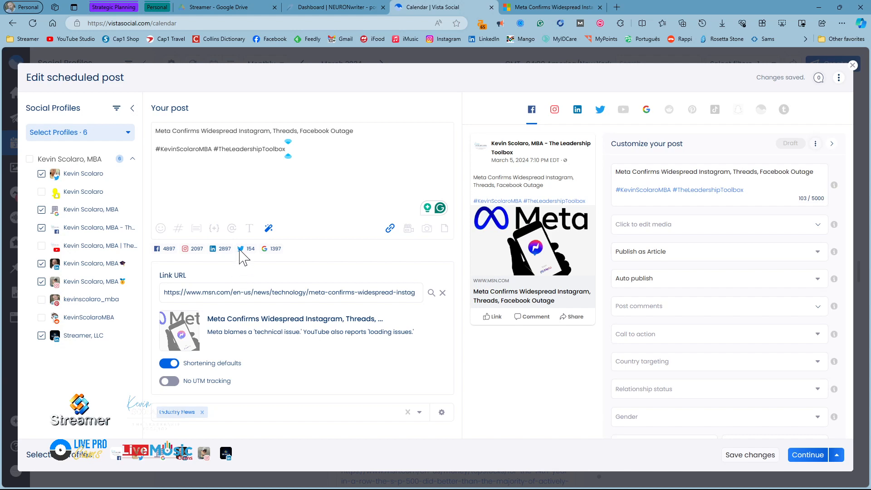
click(179, 230)
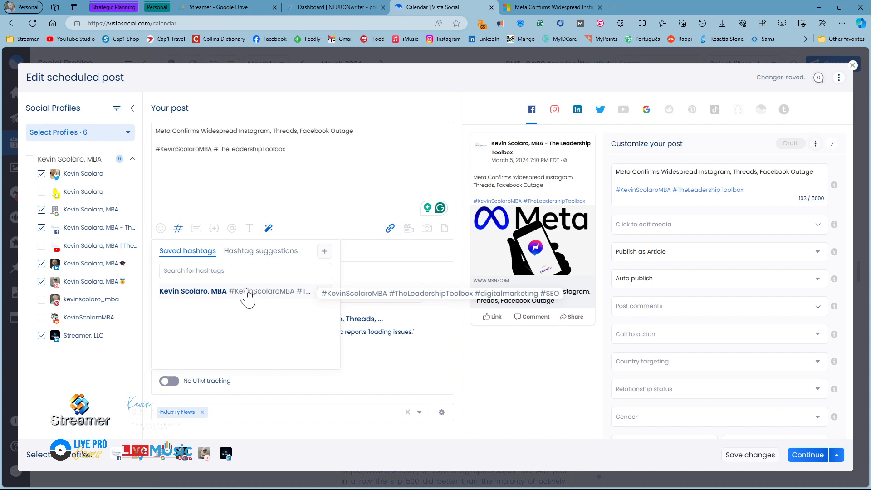
click(255, 253)
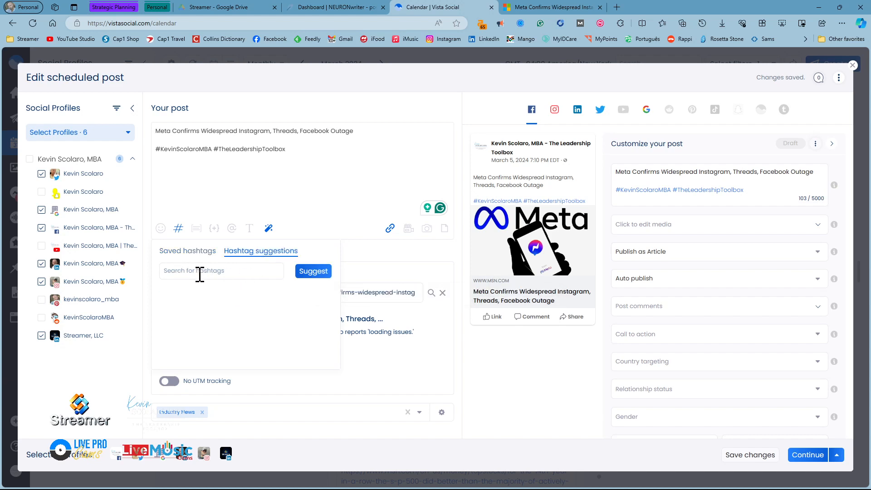
click(167, 203)
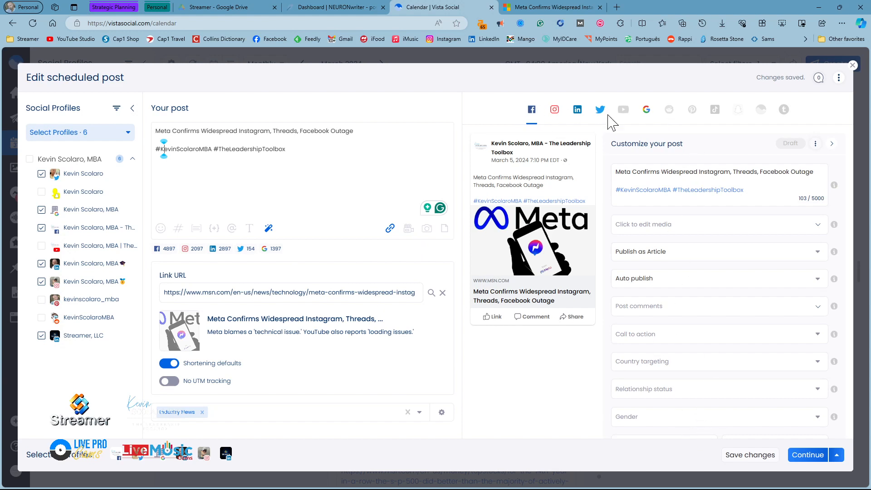
- Look over the Facebook publishing types and set the Facebook post's call to action to Interested
click(684, 257)
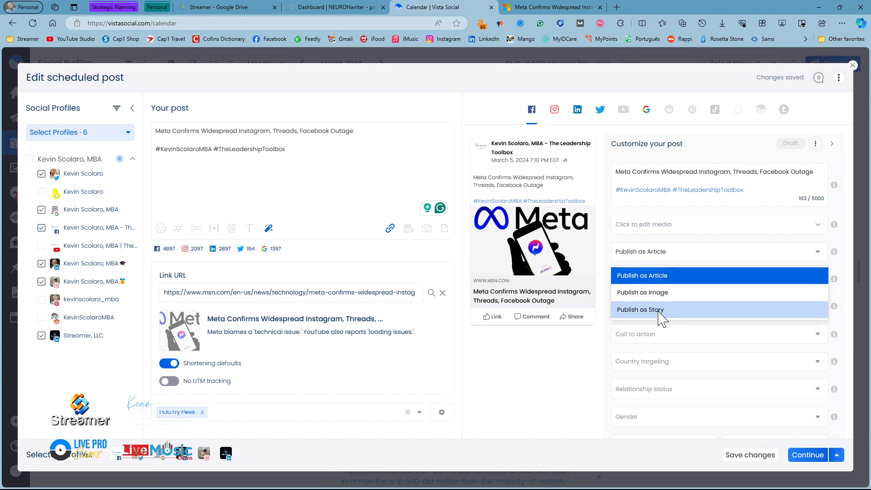
click(671, 252)
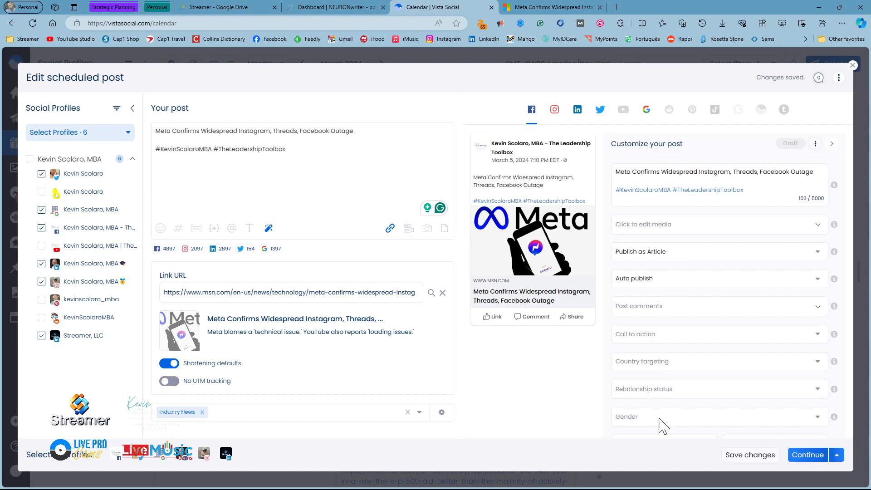
scroll(664, 368, down, 1)
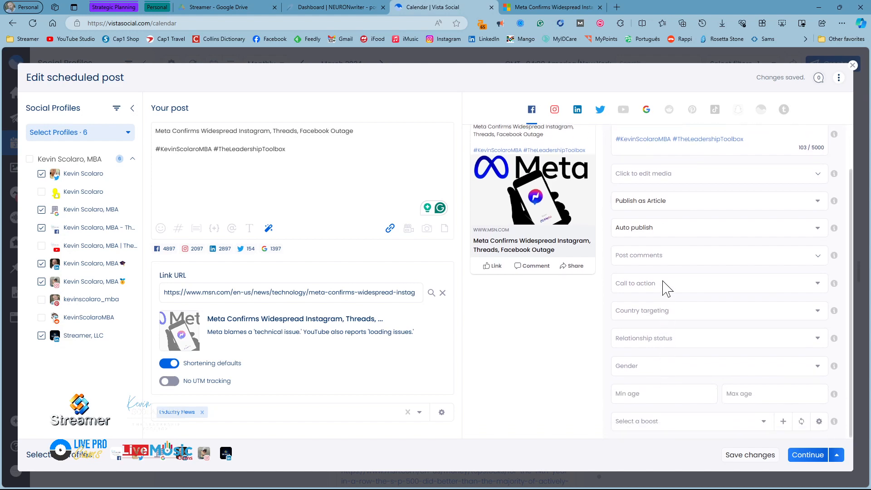
click(700, 288)
scroll(682, 440, down, 5)
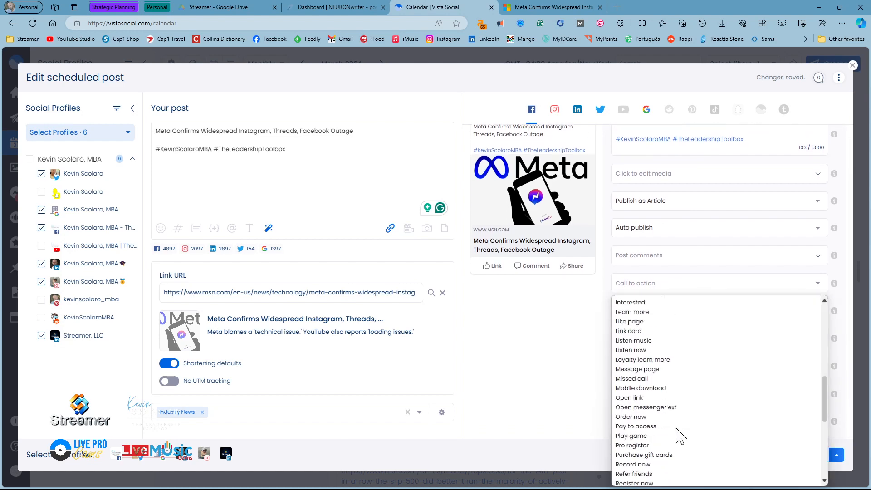
scroll(680, 435, down, 5)
scroll(676, 433, up, 4)
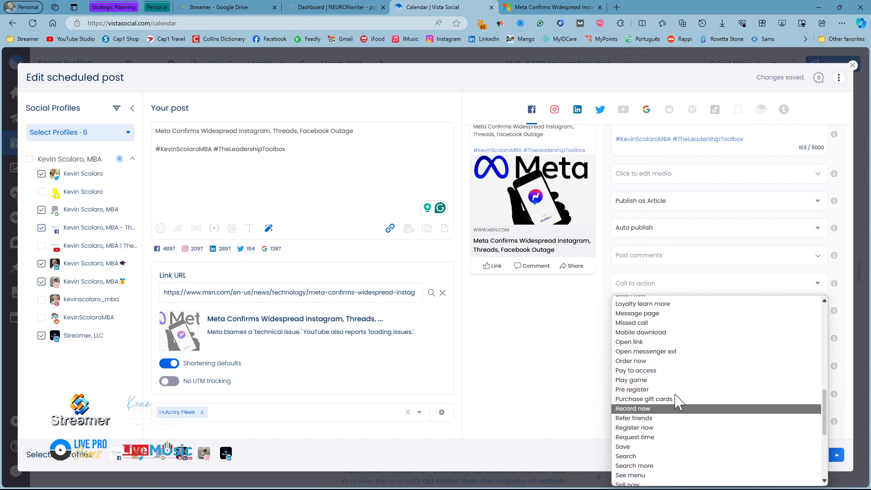
scroll(678, 401, up, 3)
click(649, 377)
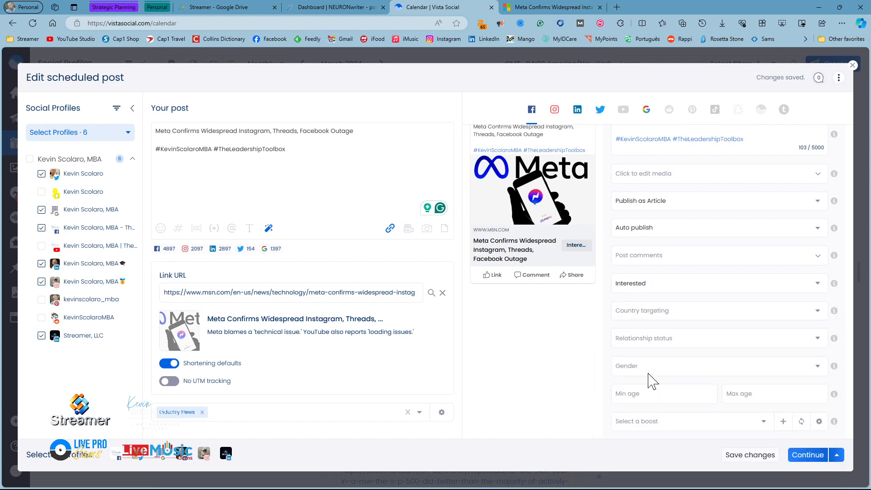
- Set the Facebook post's call to action to Learn more
click(653, 286)
scroll(644, 449, down, 3)
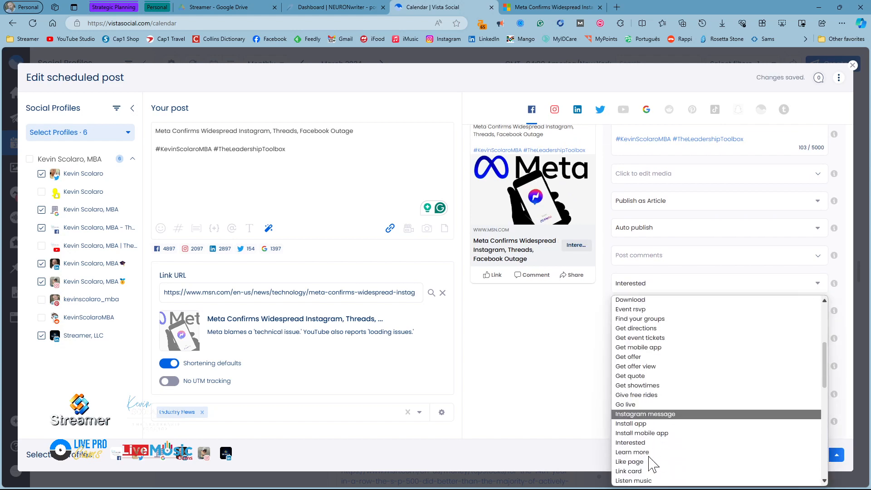
click(642, 445)
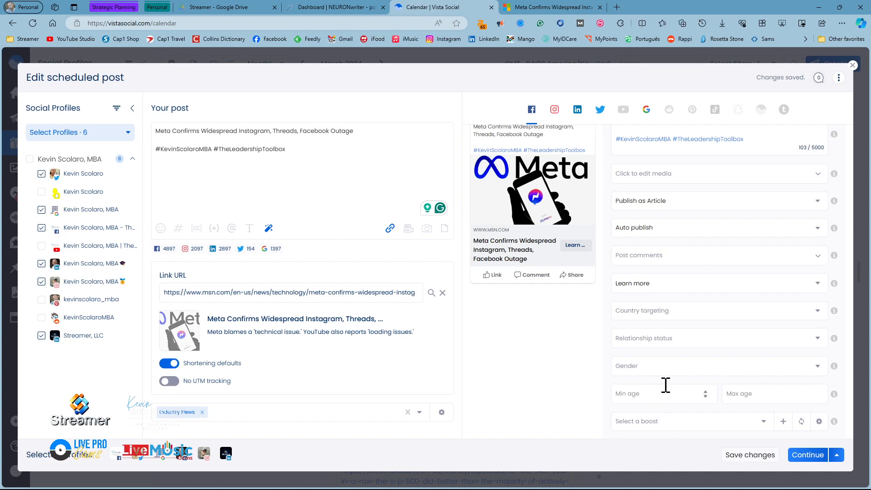
- Review the post's preview and customization settings for Instagram, both LinkedIn profiles, Twitter and Google
scroll(667, 363, up, 1)
click(554, 110)
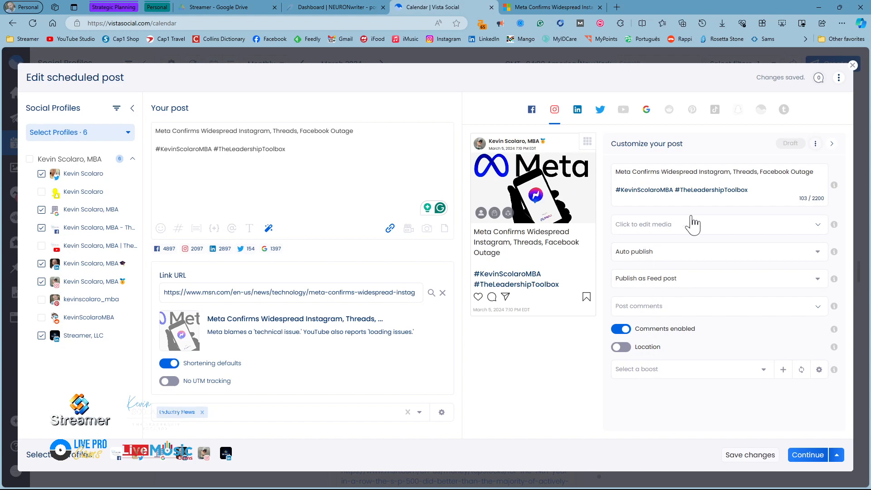
click(577, 112)
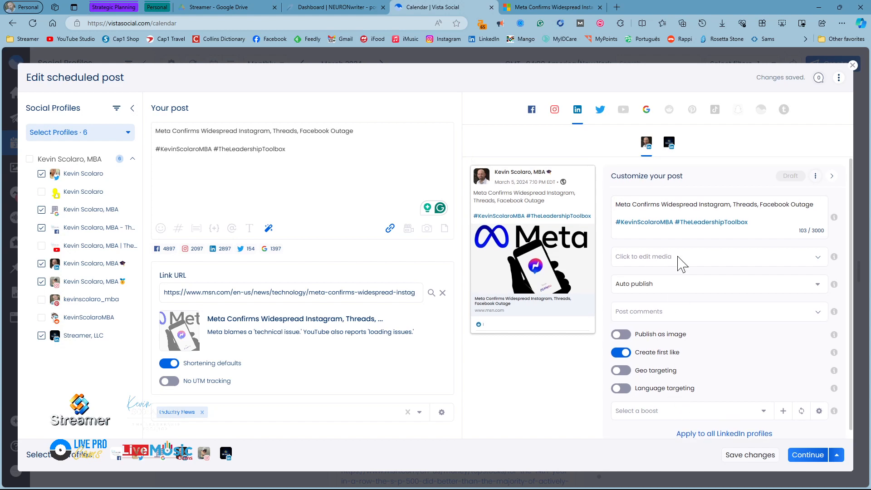
click(669, 143)
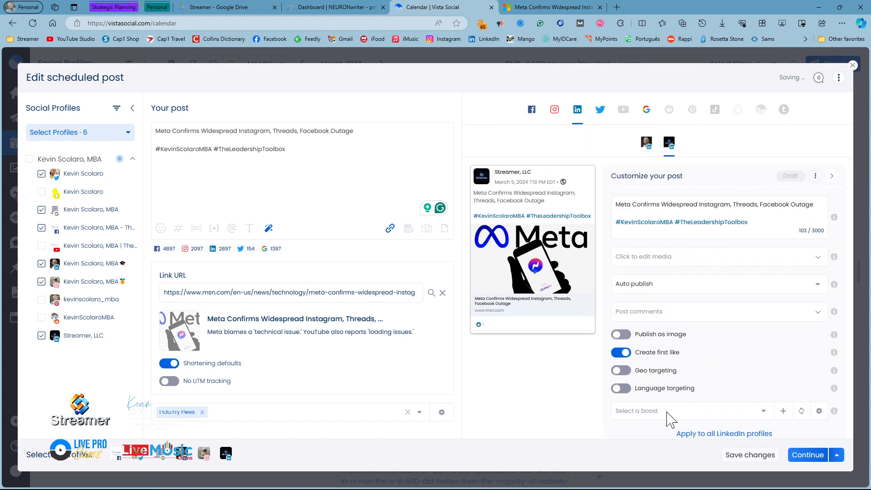
click(599, 113)
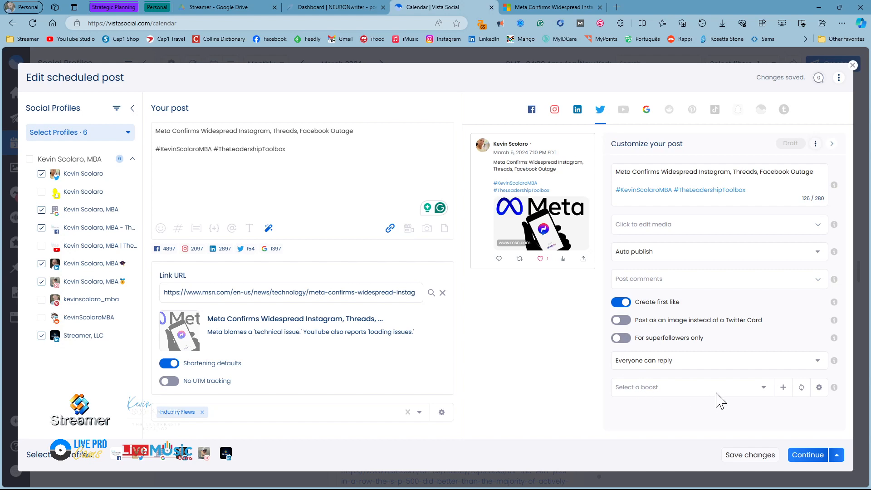
click(646, 114)
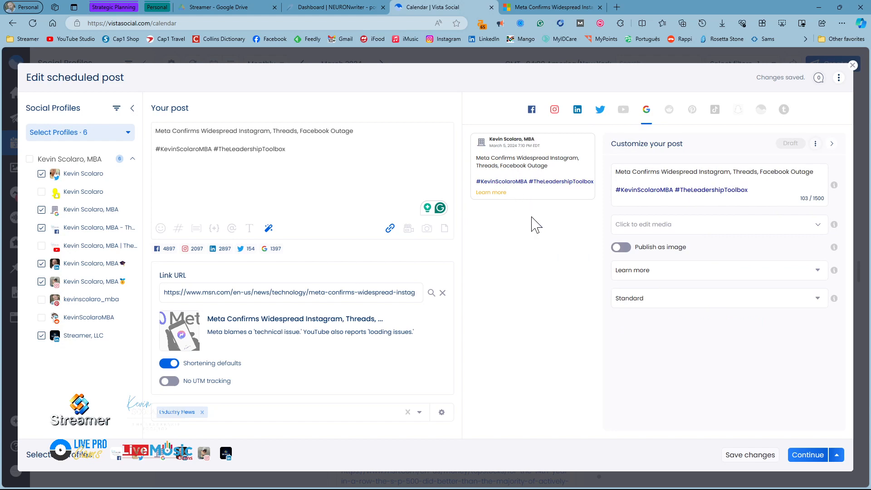
- Turn on Publish as image for the Google post, then view the available continue options without choosing one
click(620, 247)
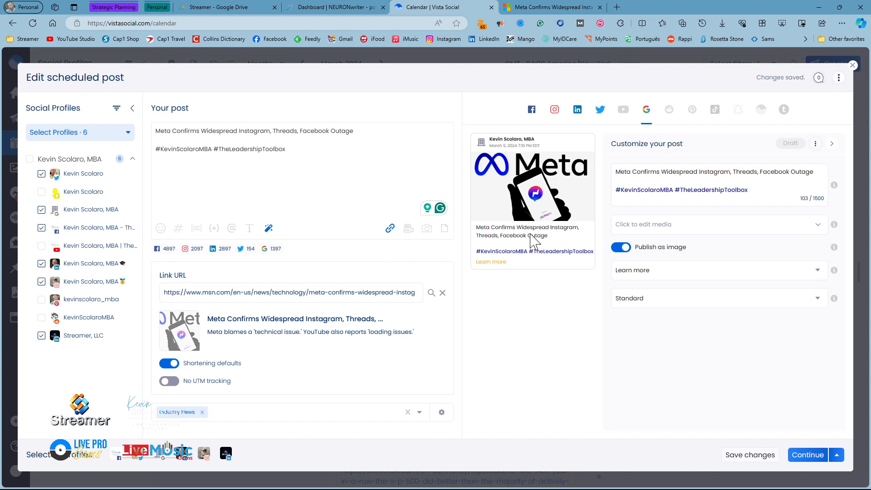
click(623, 251)
click(624, 252)
click(835, 455)
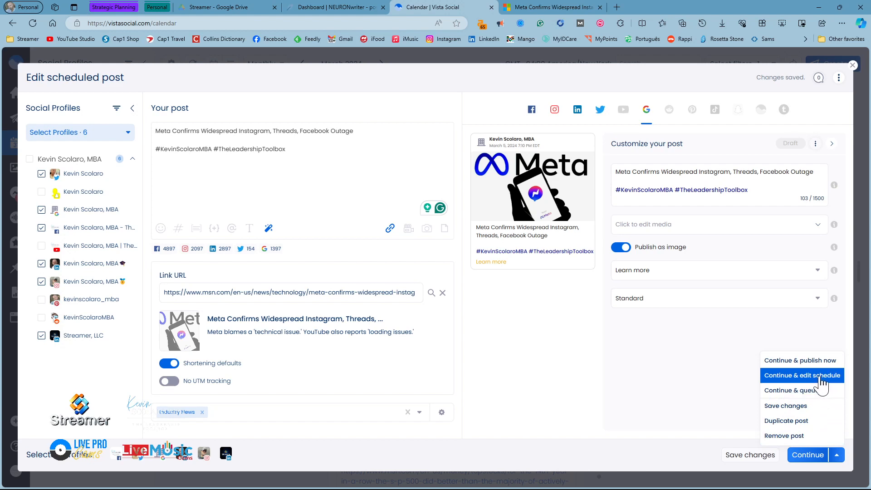
click(690, 465)
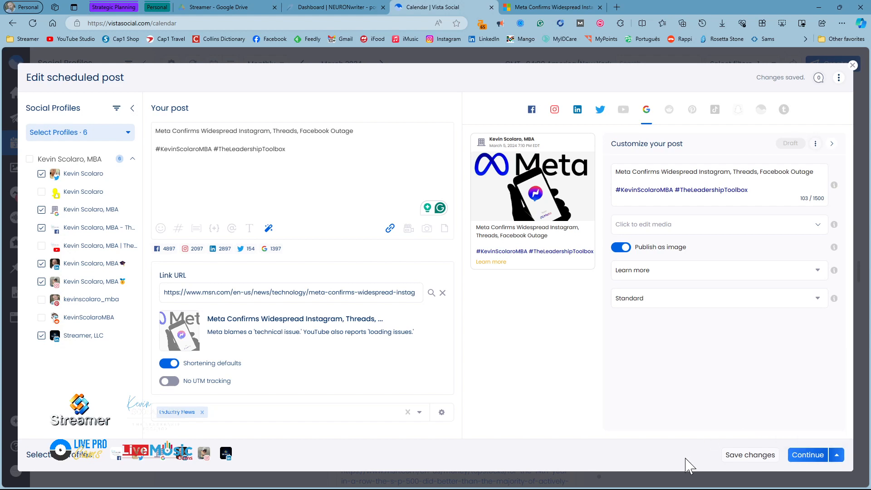
- Continue to the Meta outage post's scheduling options and set its publishing date to Apr 30, 2024
click(807, 458)
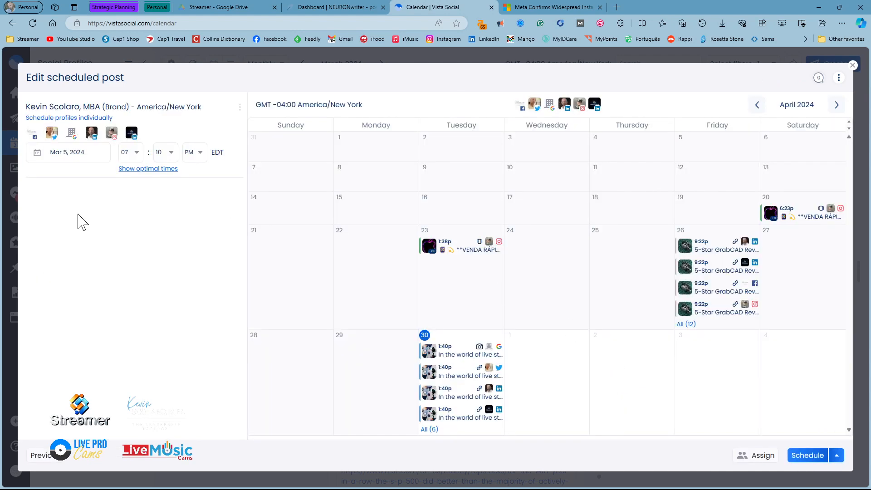
click(74, 151)
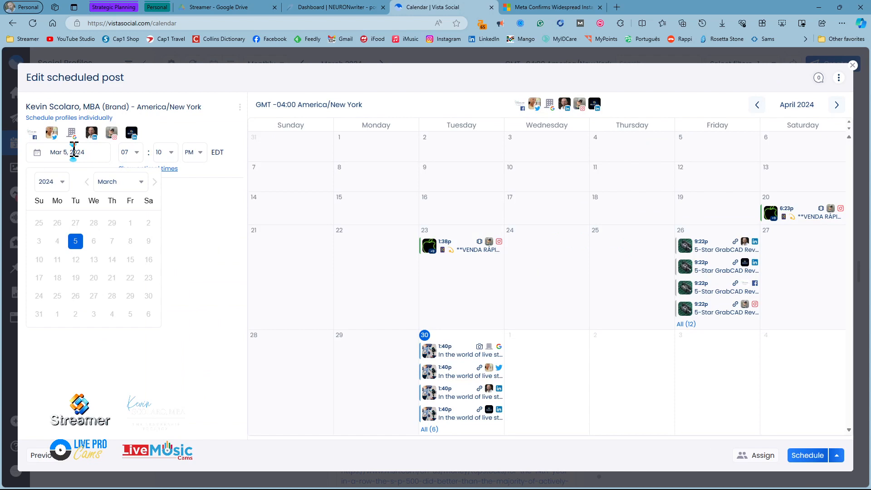
click(133, 186)
click(132, 227)
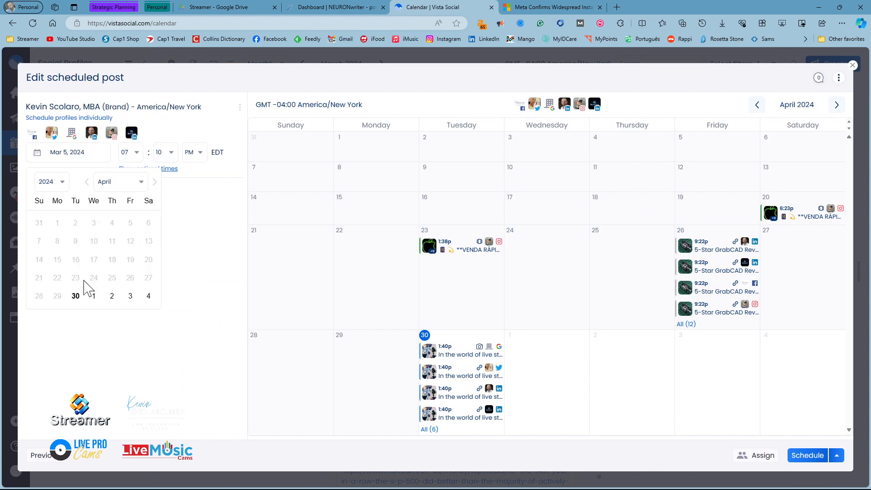
click(75, 296)
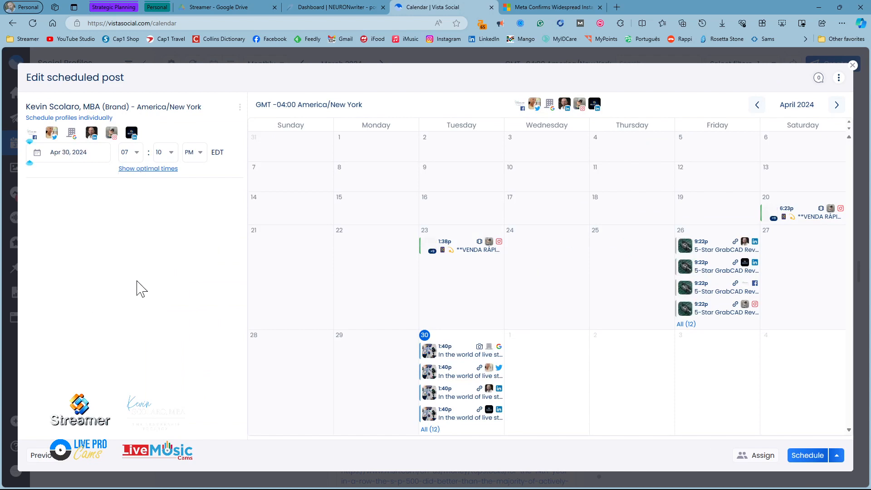
- Set the posting time to the recommended optimal time 07:13 PM and schedule the Meta outage post
click(149, 169)
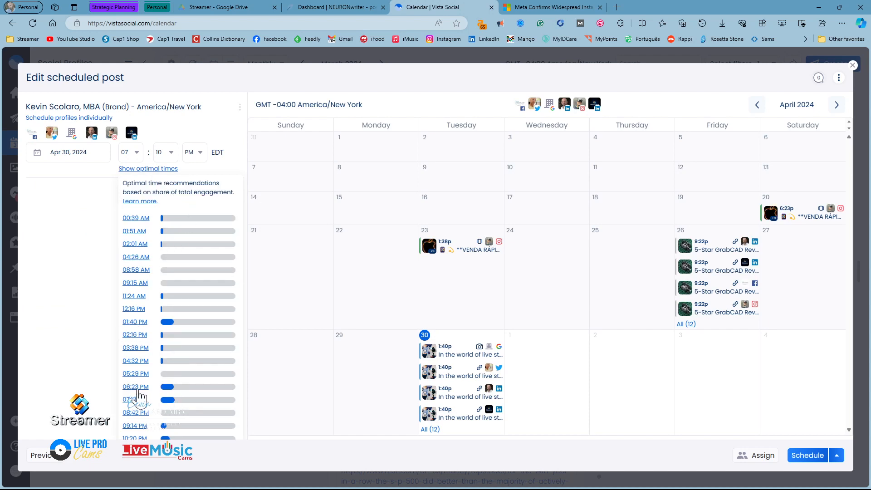
scroll(160, 385, down, 1)
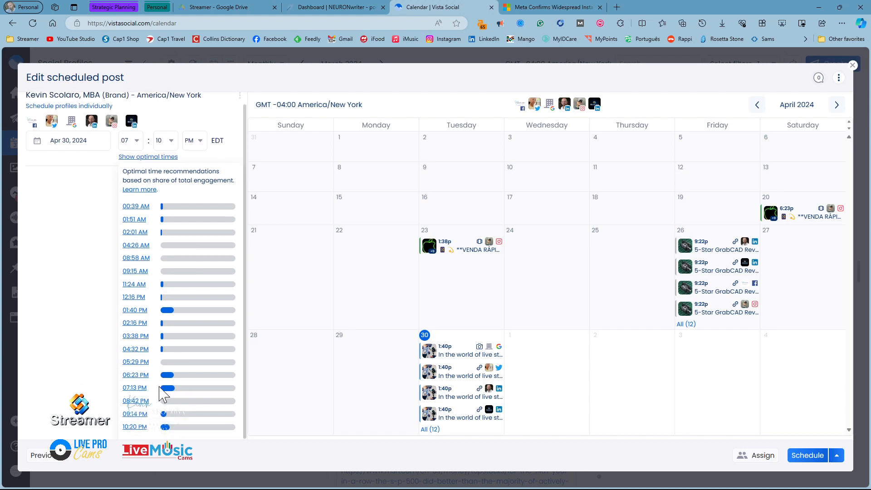
click(135, 388)
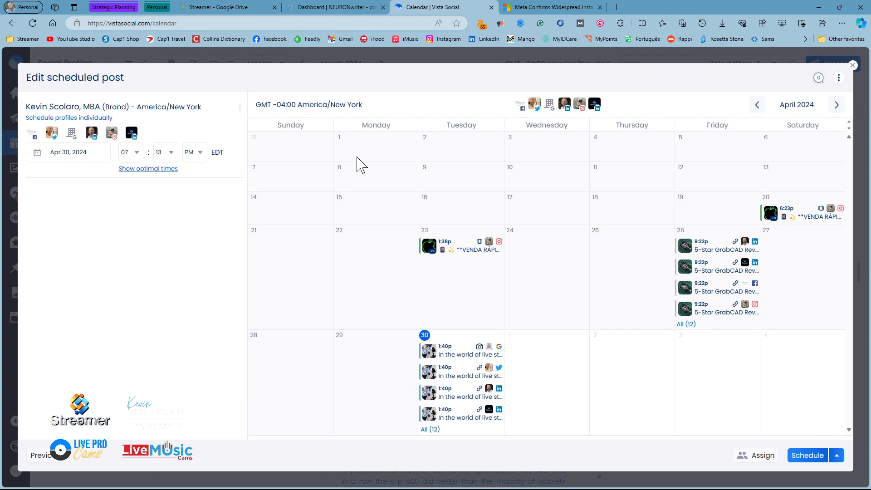
click(809, 459)
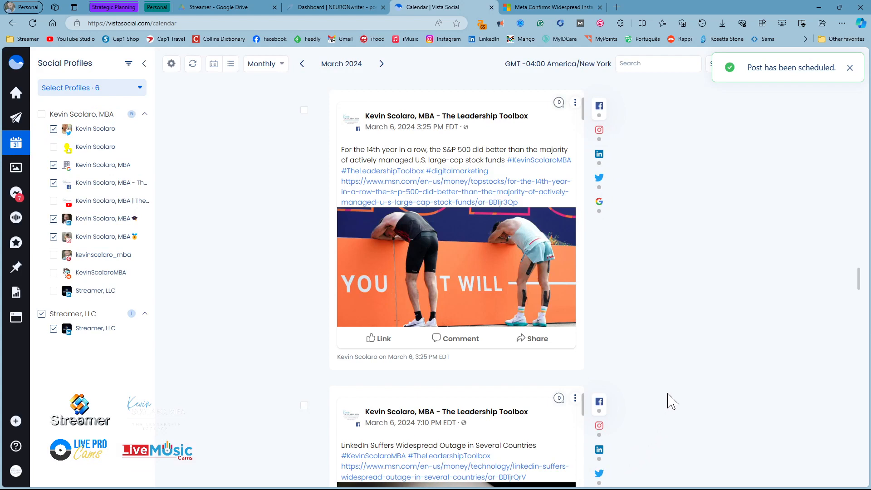
click(849, 68)
- Replace the calendar's Draft status filter with Published and browse the March 2024 posts
click(767, 71)
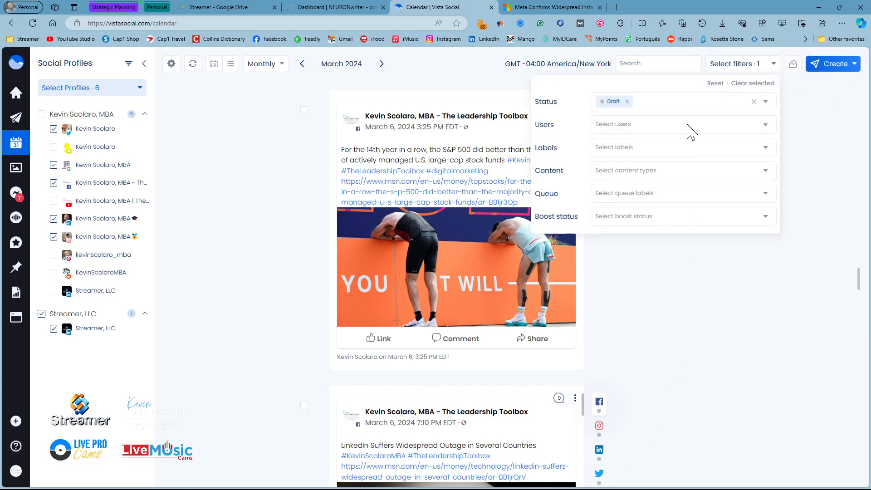
click(763, 102)
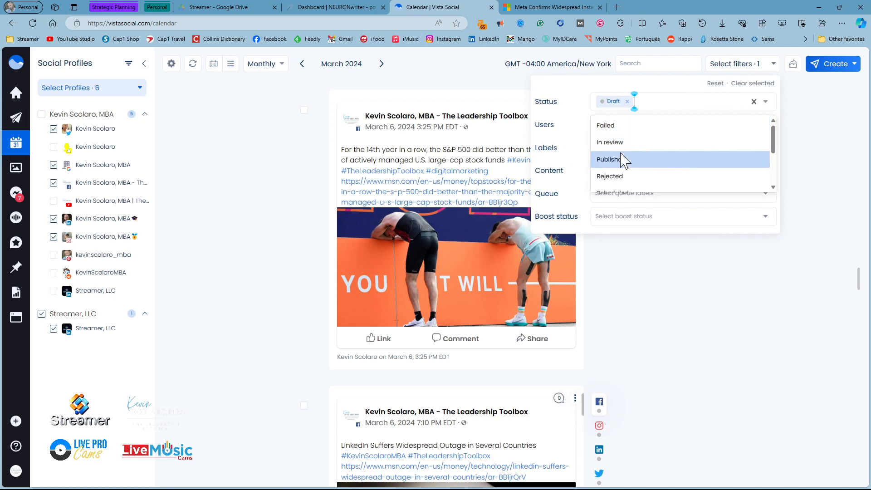
click(627, 101)
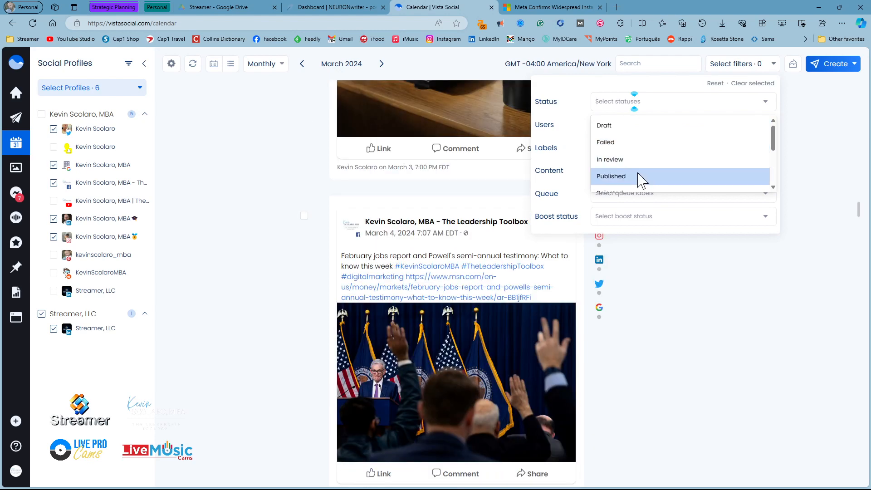
click(638, 177)
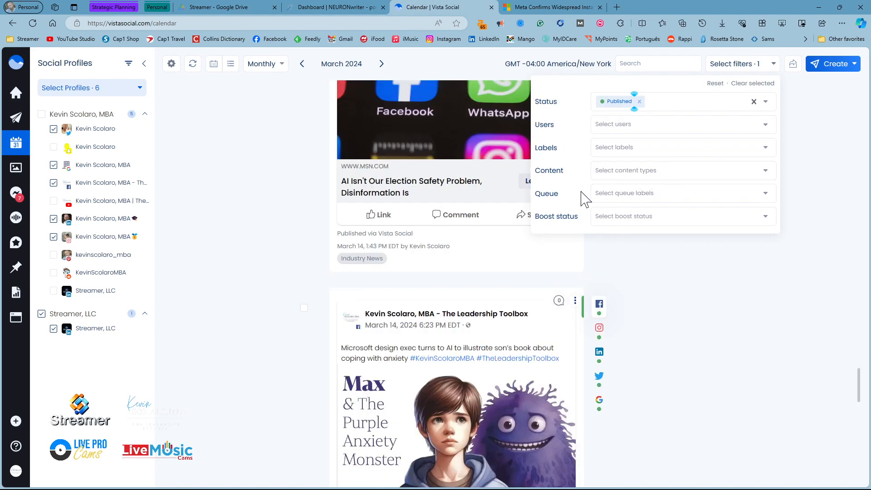
scroll(317, 238, up, 10)
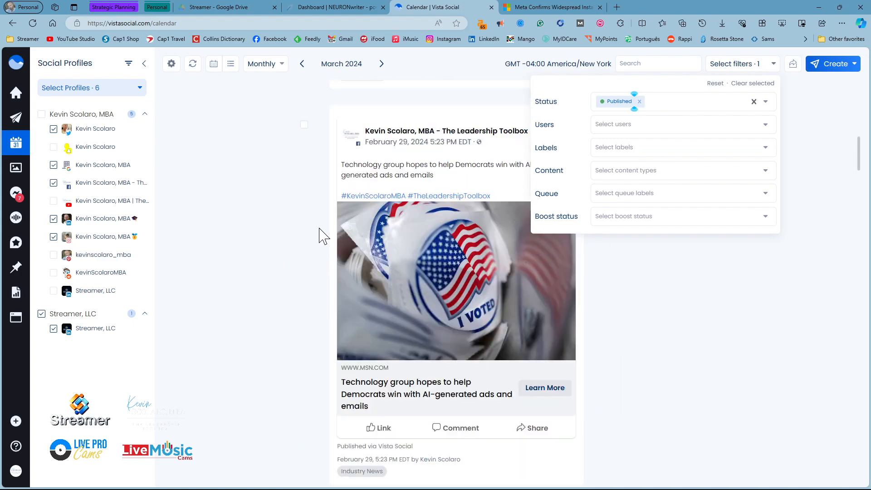
scroll(322, 236, up, 5)
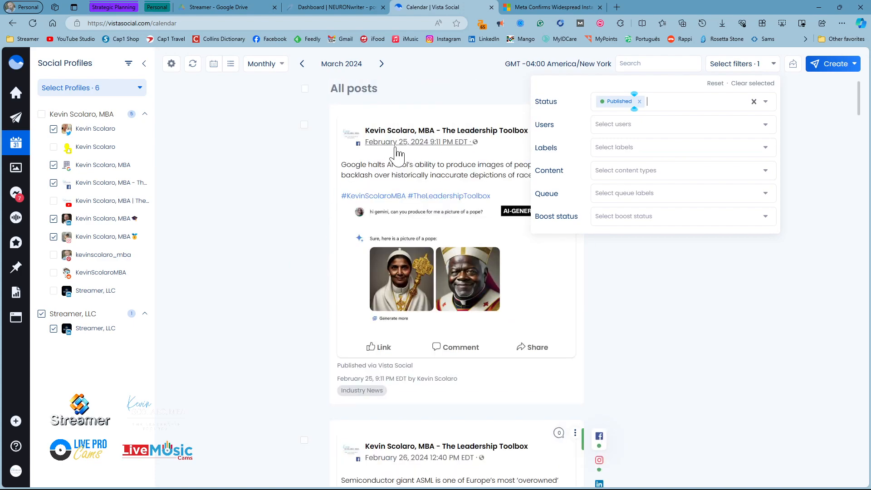
scroll(311, 317, down, 15)
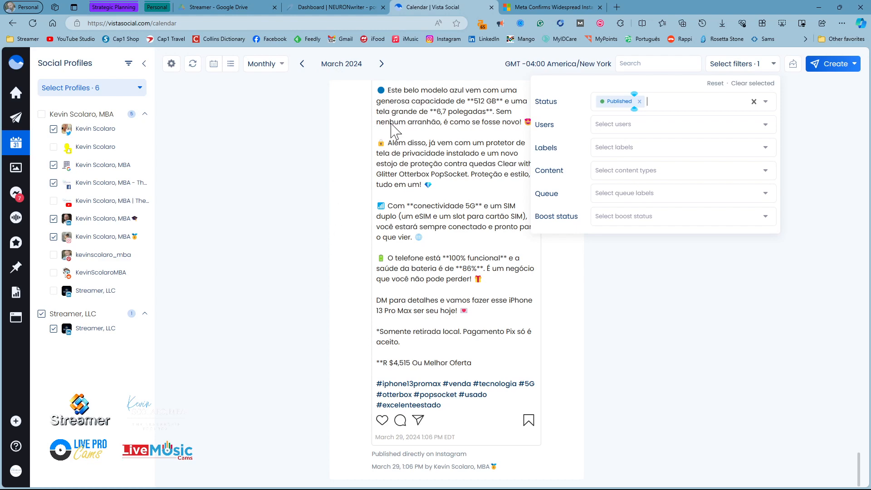
scroll(330, 248, up, 8)
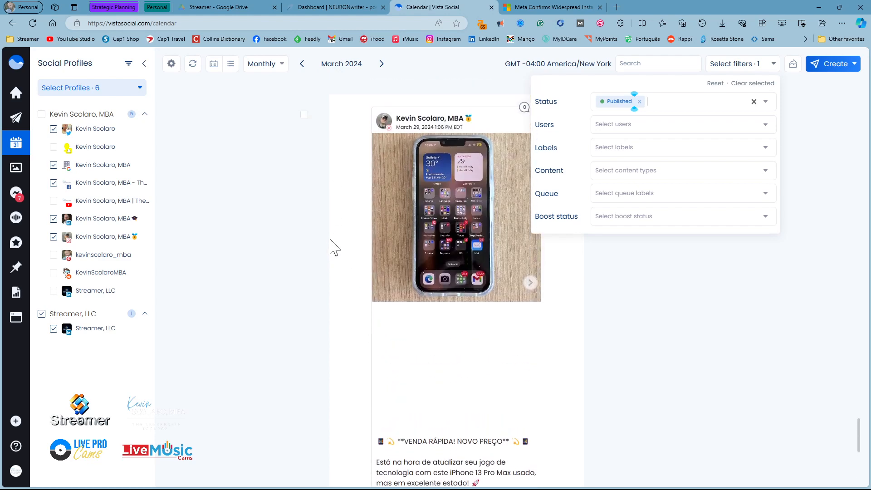
scroll(330, 248, up, 10)
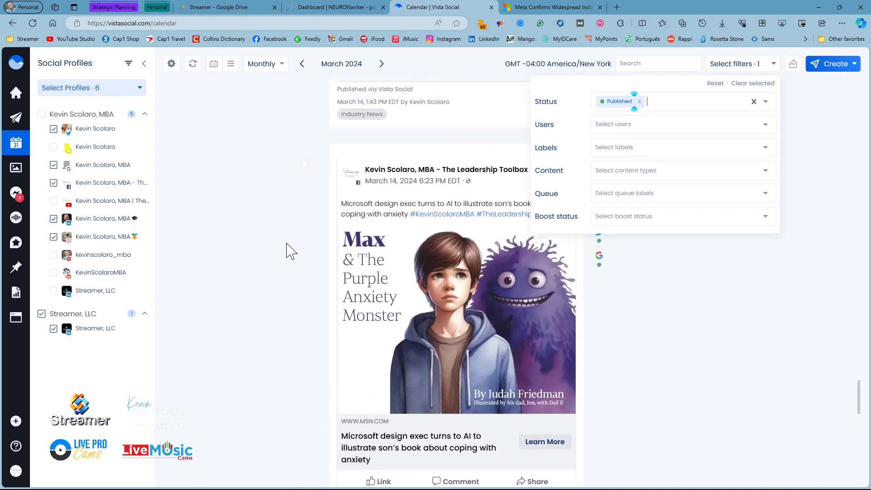
scroll(288, 249, up, 1)
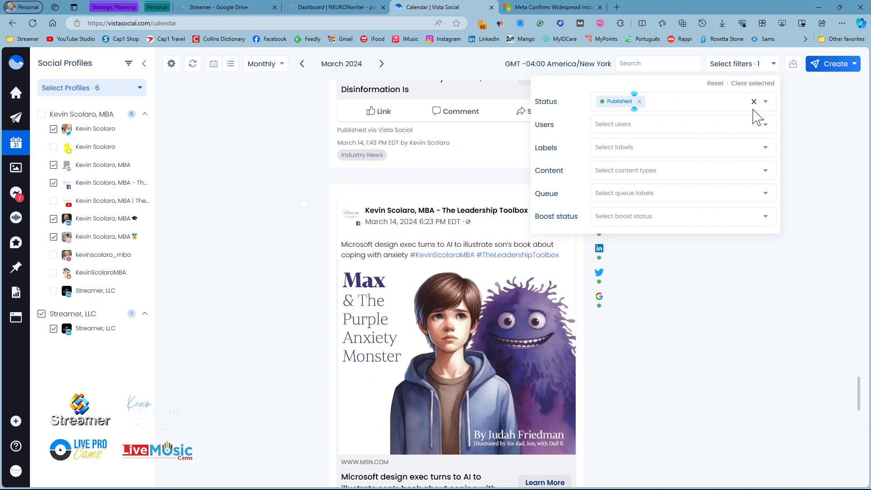
- Change the calendar's status filter from Published to Processing
click(766, 102)
scroll(686, 172, down, 3)
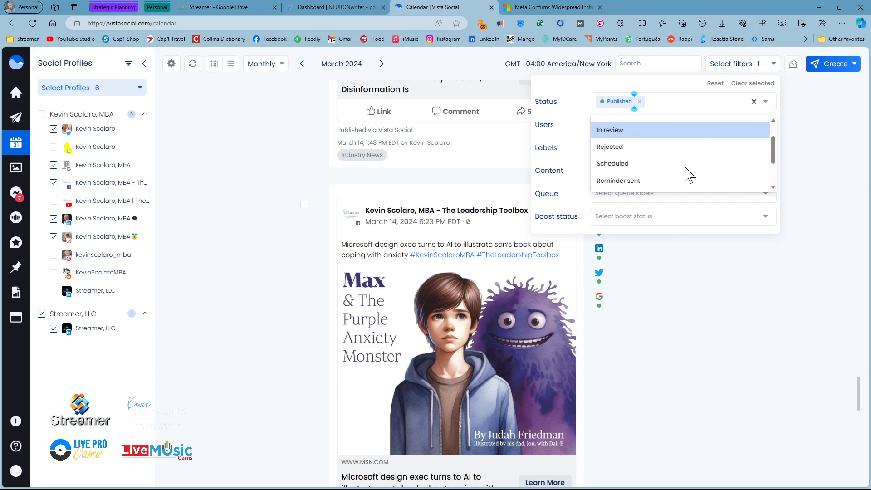
scroll(687, 172, down, 1)
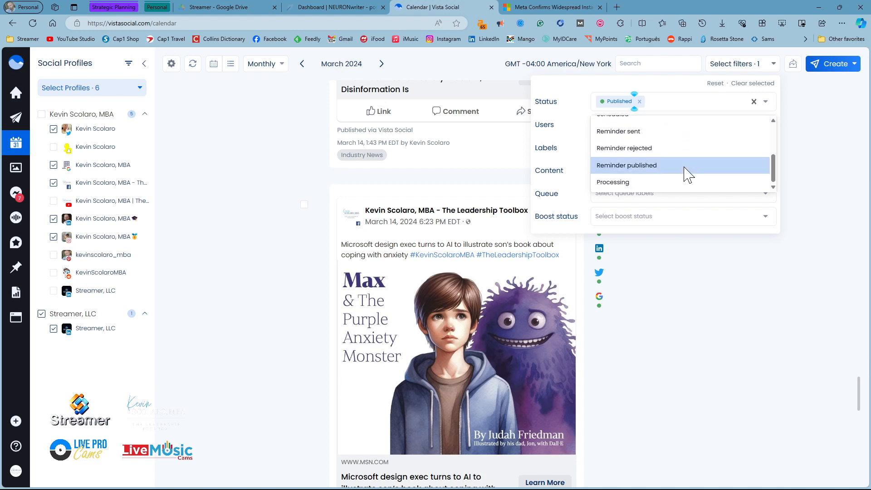
click(661, 184)
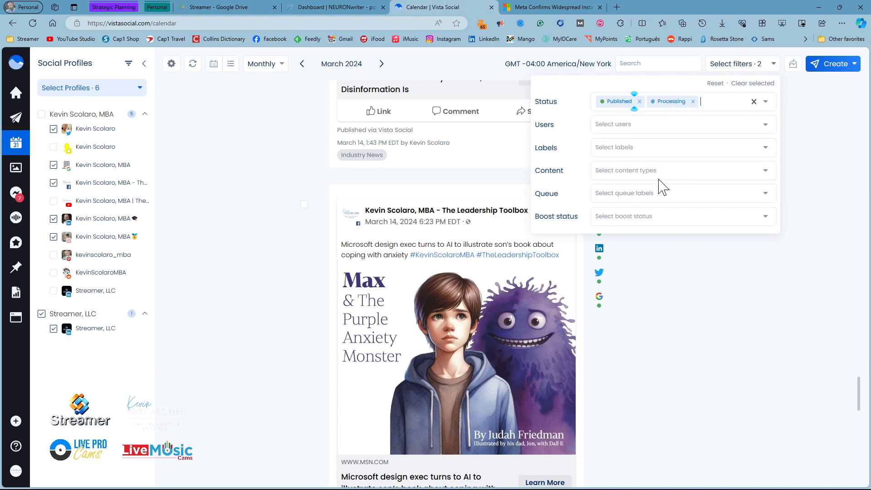
click(639, 101)
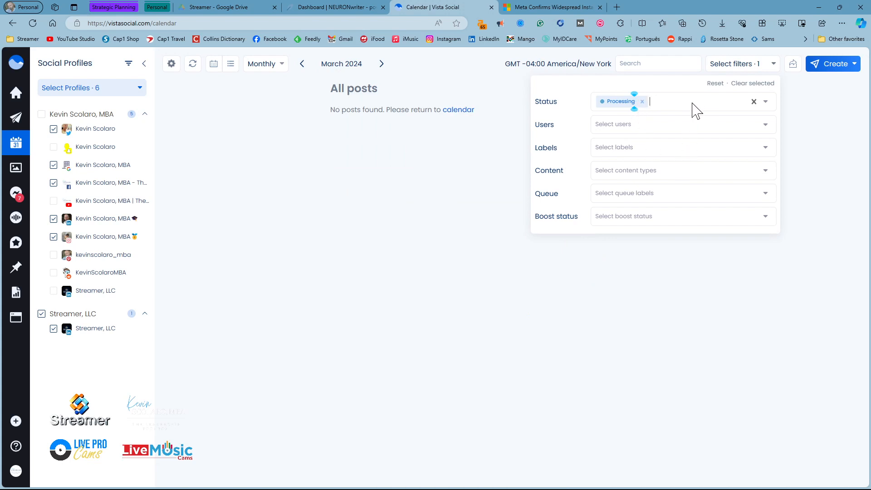
- Change the calendar's status filter from Processing to In review
click(641, 101)
click(756, 102)
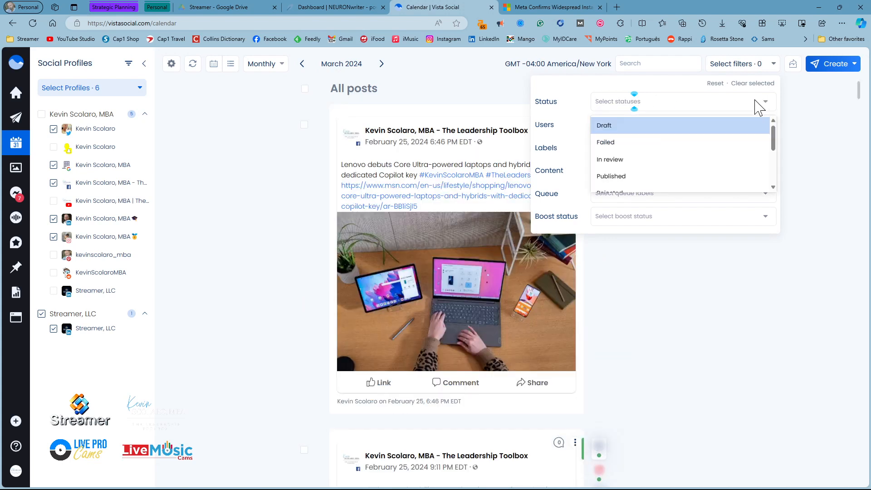
click(639, 161)
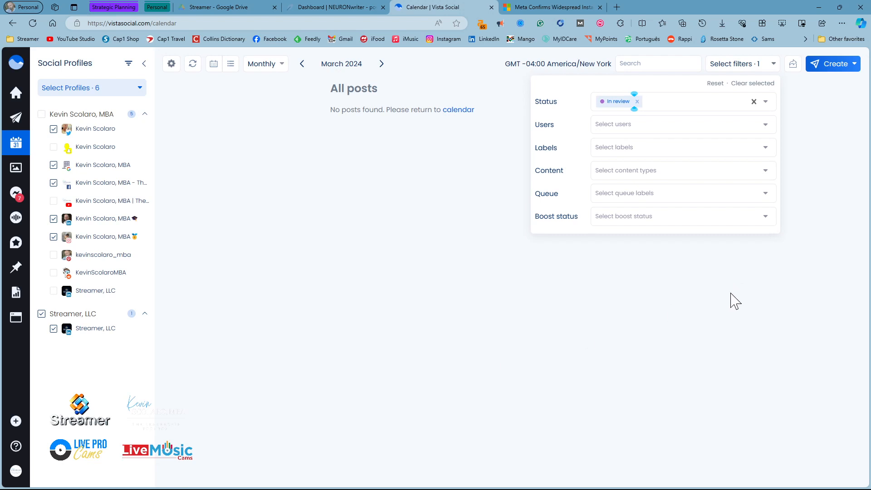
- Clear the status filter, look through the available post statuses without choosing one, and close the filters
click(754, 102)
click(764, 106)
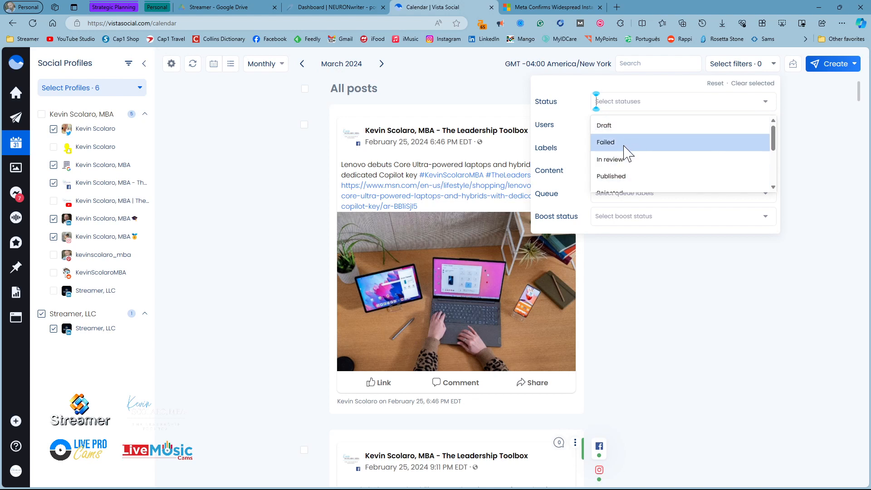
scroll(638, 182, down, 2)
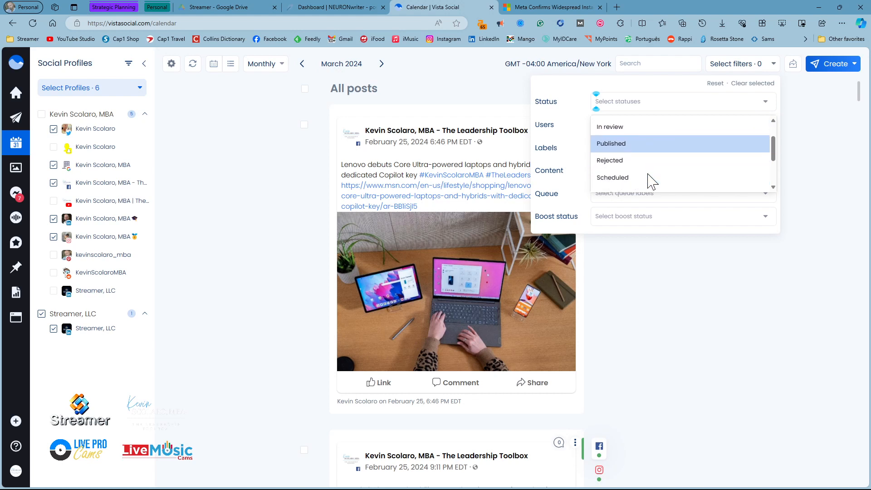
scroll(648, 181, down, 2)
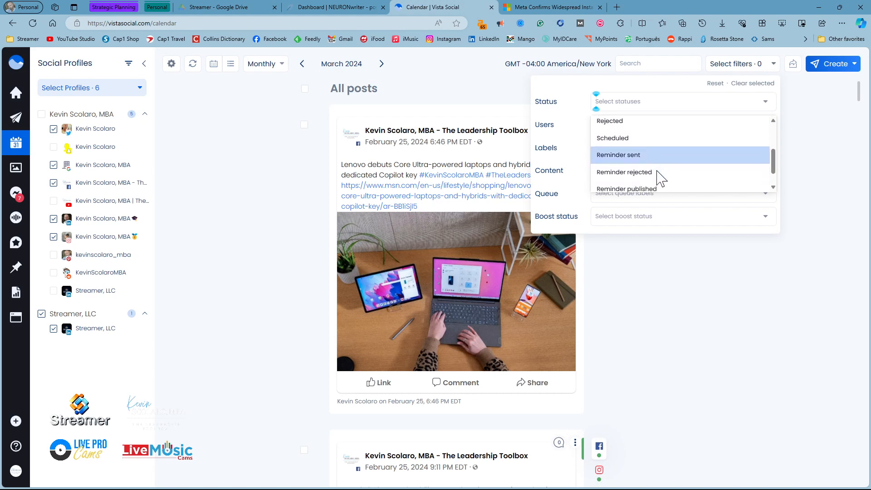
scroll(670, 182, up, 3)
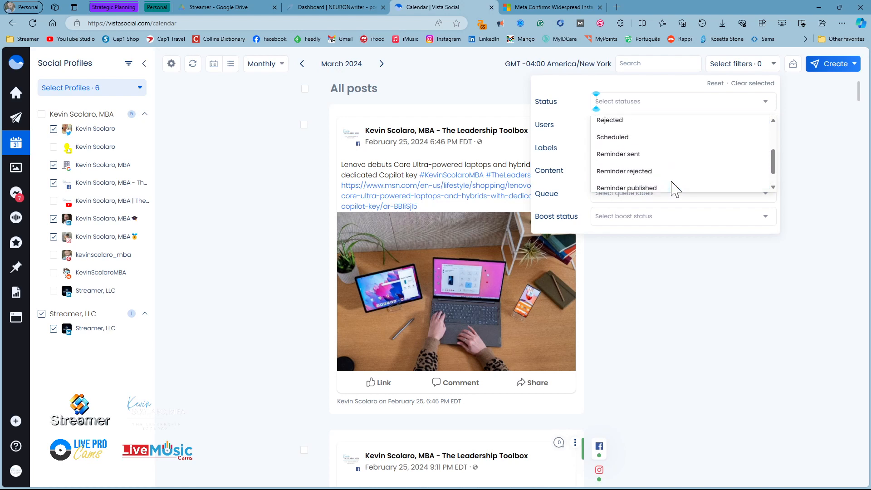
scroll(674, 188, up, 1)
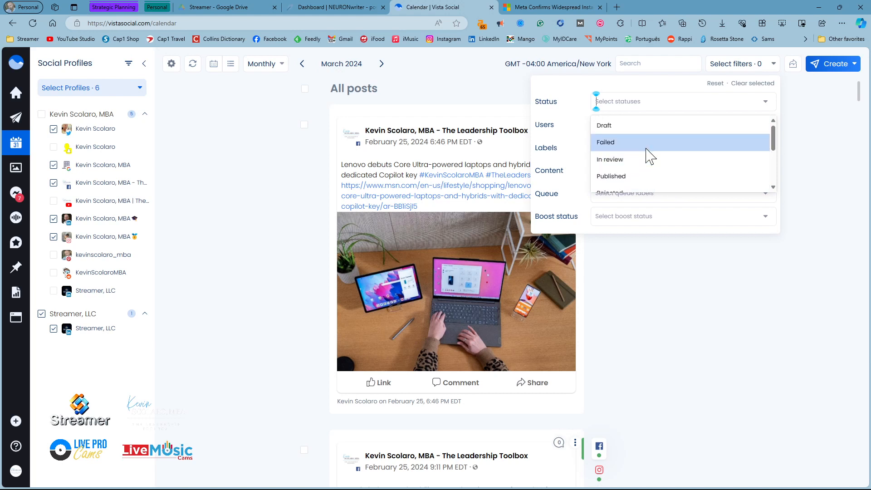
scroll(665, 174, down, 1)
scroll(664, 175, down, 4)
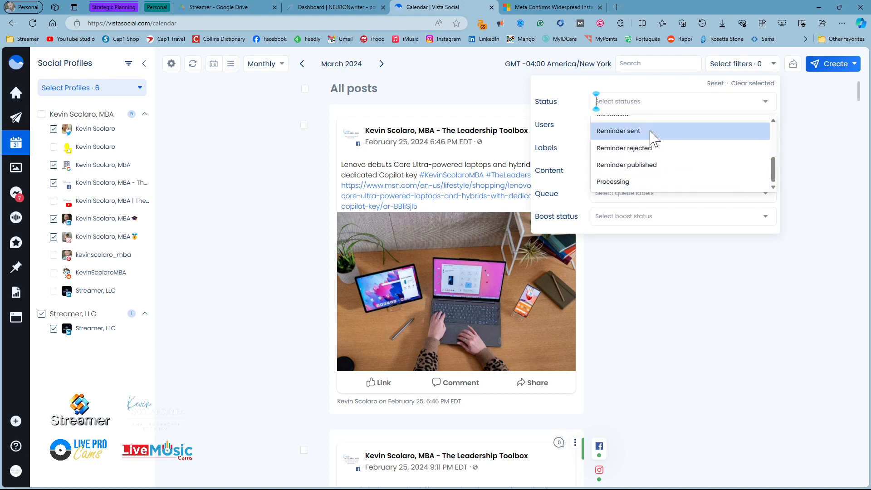
click(705, 104)
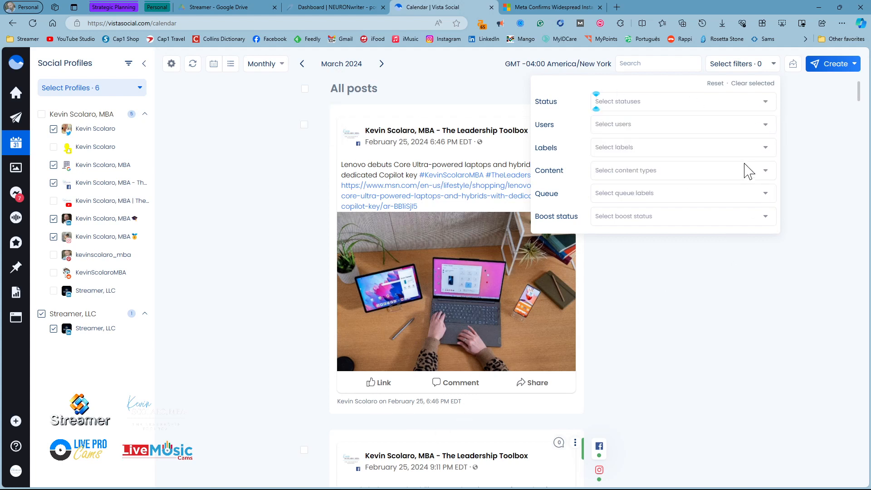
click(701, 285)
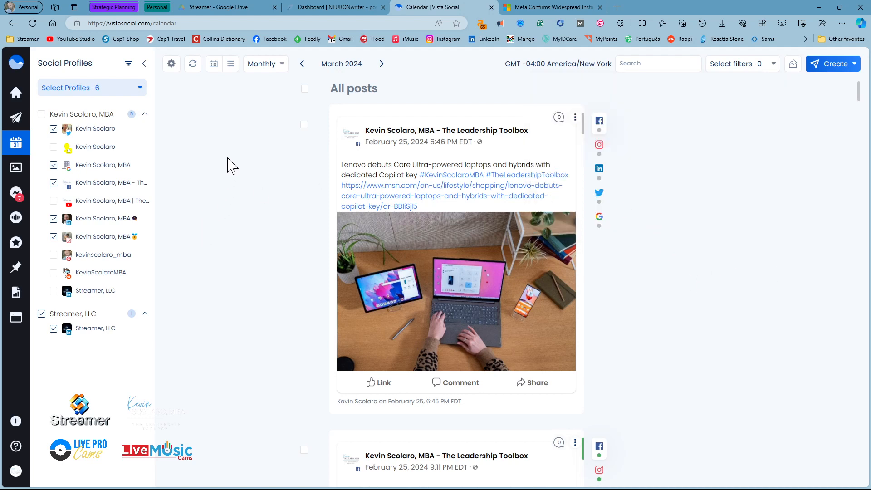
- Go to the Dashboard and display the scheduled posts
mouse_move(19, 147)
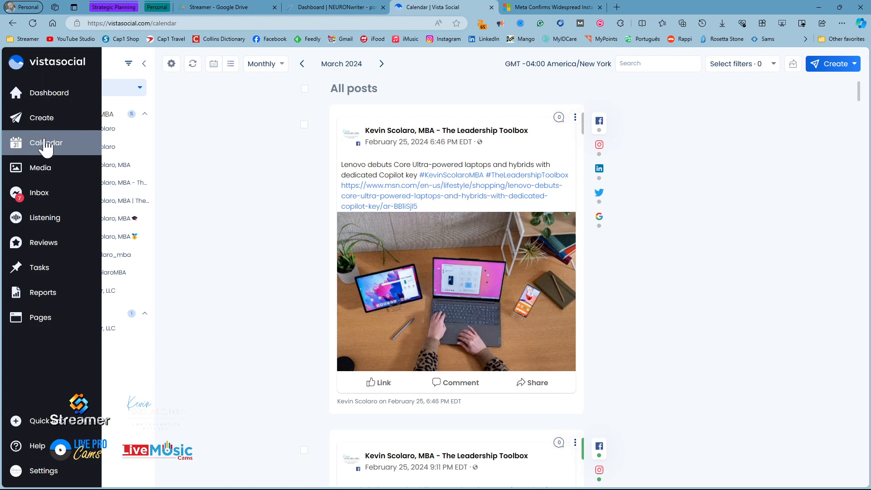
click(32, 92)
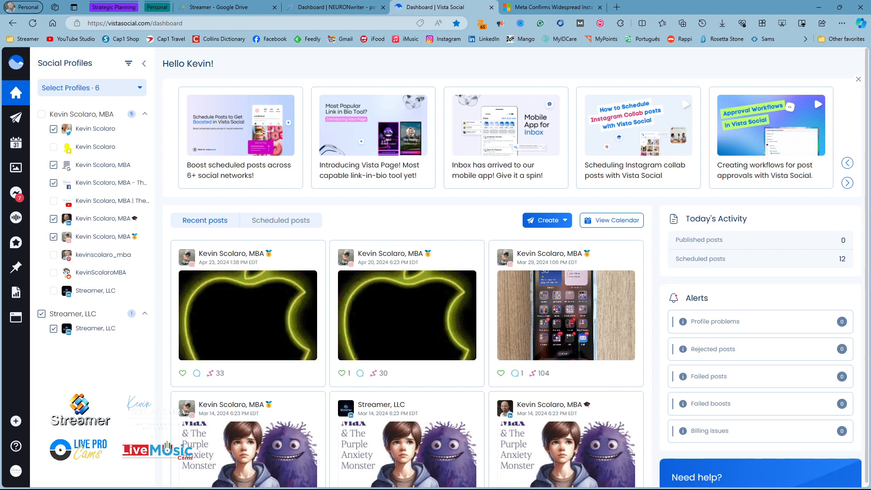
click(287, 227)
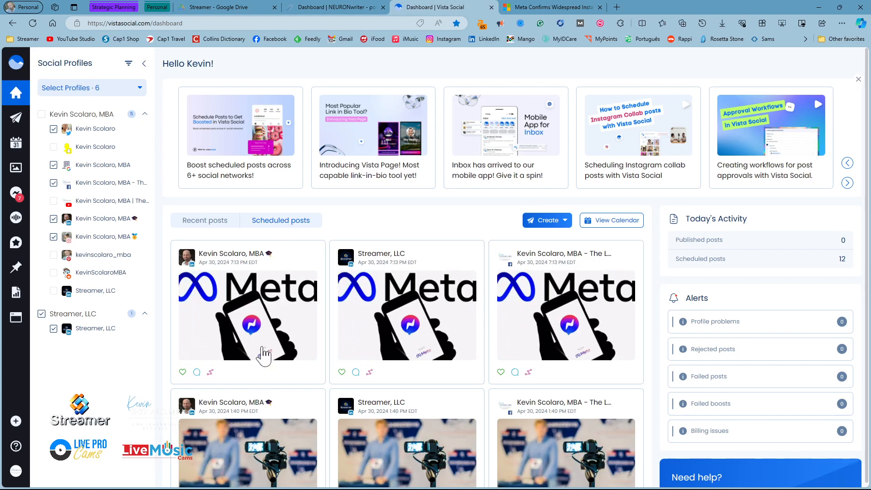
- Review the scheduled posts, today's activity, the alerts and the help section on the dashboard
scroll(356, 329, down, 2)
scroll(356, 336, up, 2)
scroll(743, 429, down, 2)
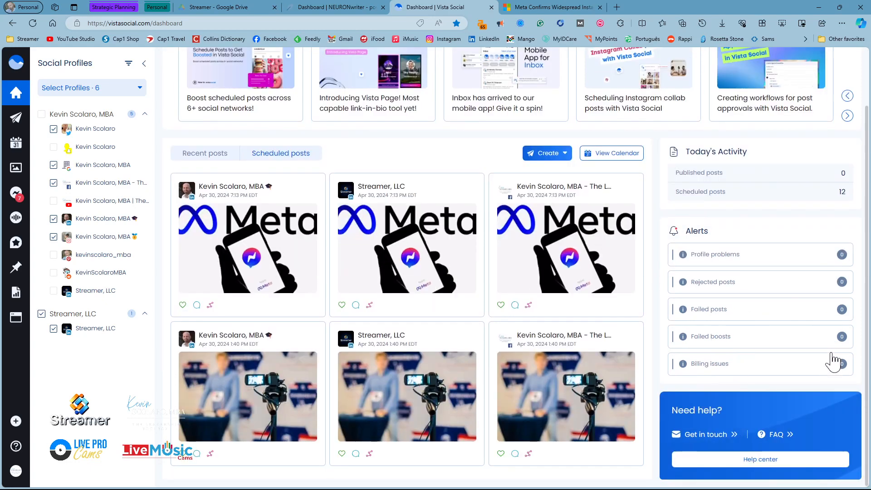
scroll(725, 345, up, 2)
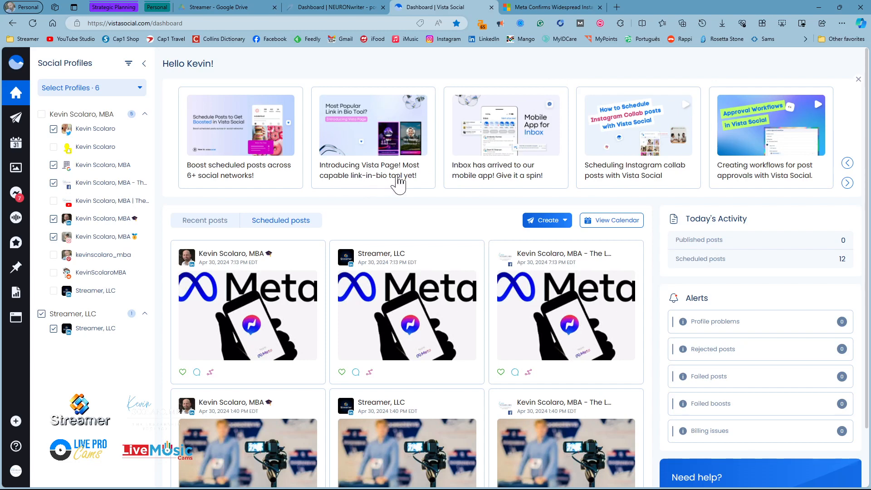
- Browse forward and back through the feature tips and tutorial cards above the dashboard's scheduled posts
click(846, 183)
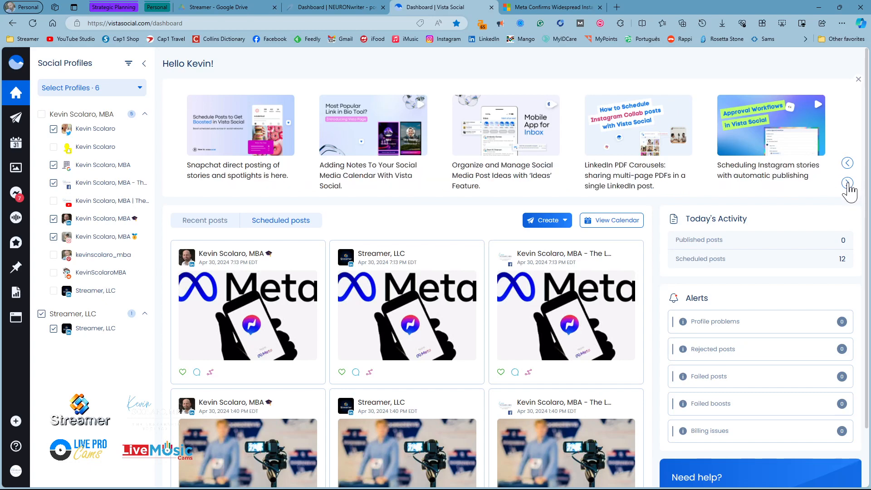
click(846, 182)
click(846, 183)
click(847, 182)
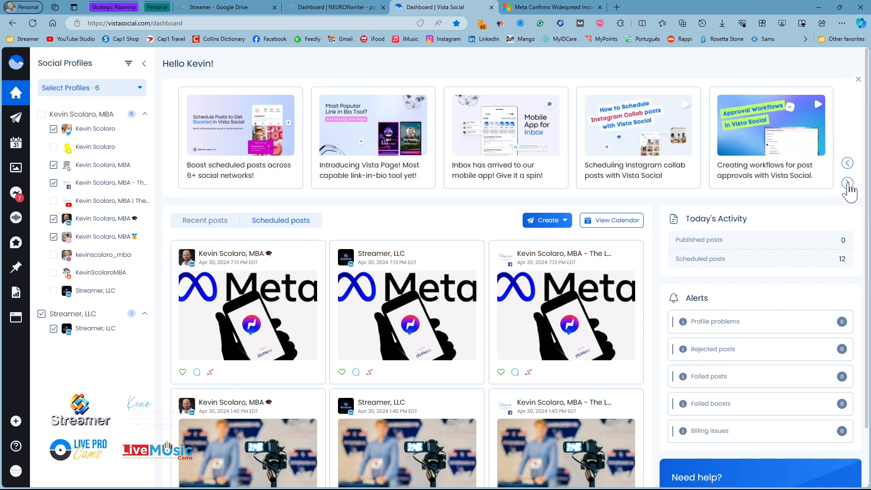
click(847, 183)
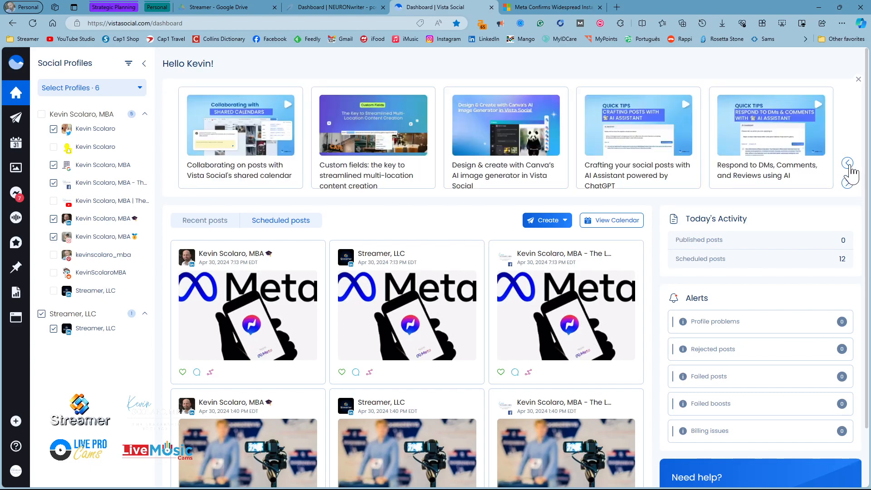
click(847, 164)
click(847, 163)
click(848, 163)
click(848, 163)
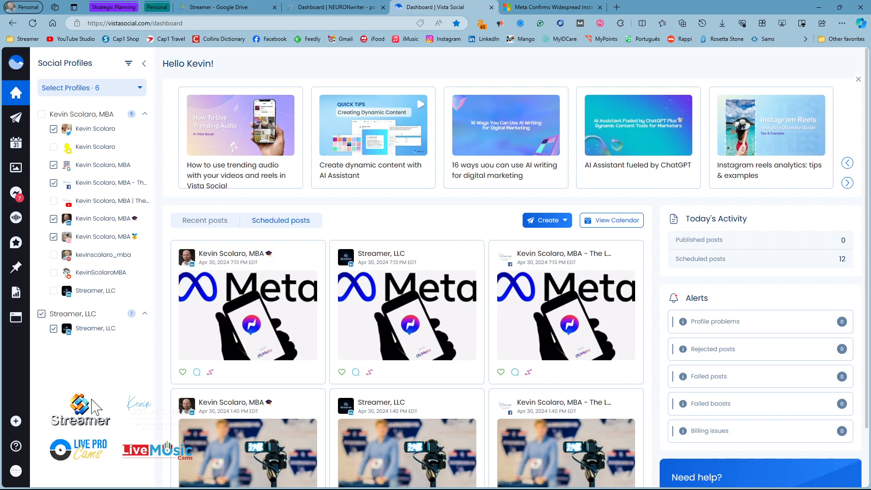
- Leave the dashboard and go to the post calendar
mouse_move(23, 324)
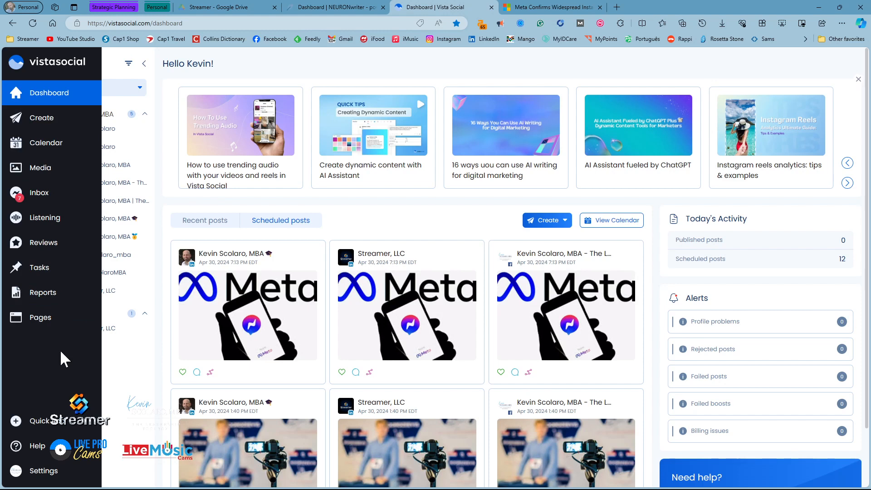
click(59, 144)
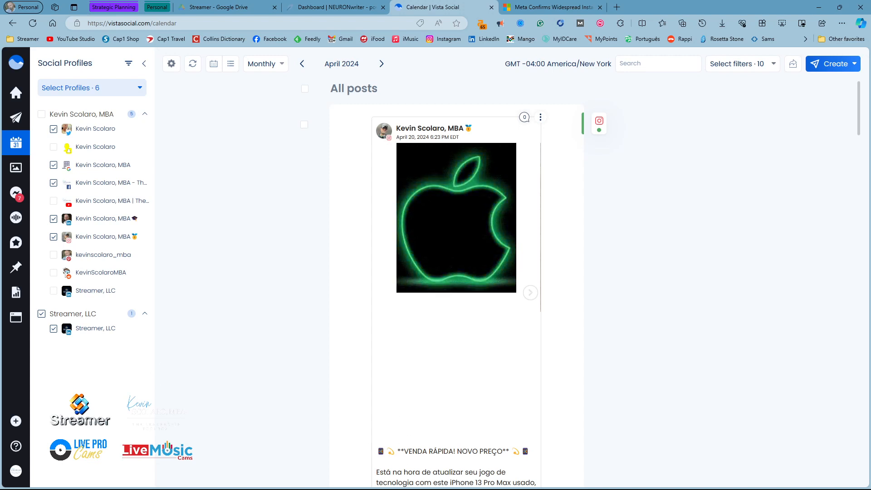
- Switch to WPX Webmail, read the Vista Social LinkedIn draft notification for streamerllc and view its linked post
mouse_move(566, 488)
click(492, 484)
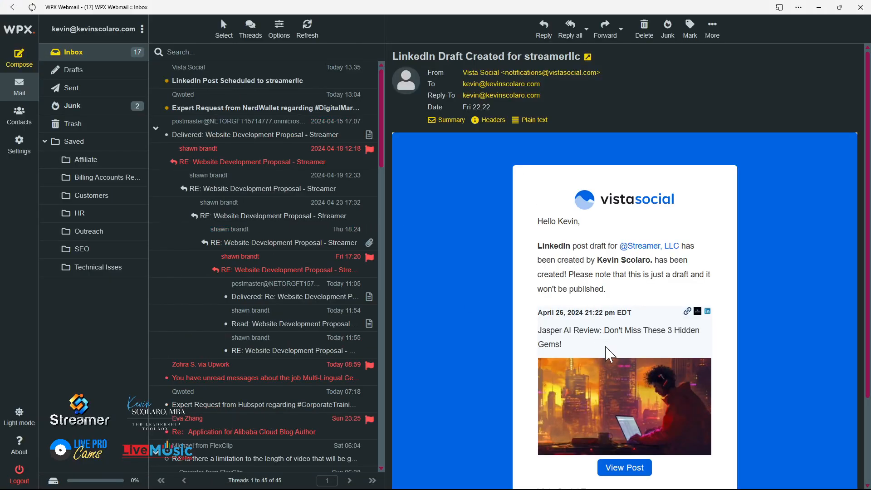
scroll(609, 353, down, 3)
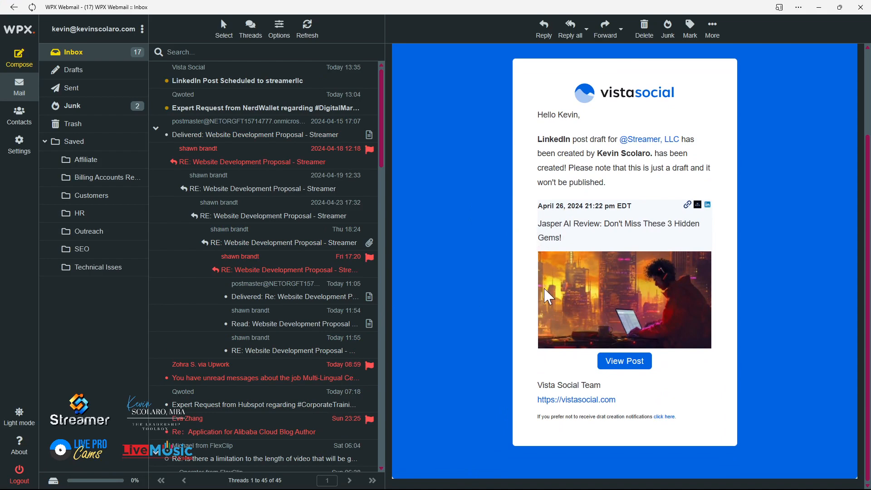
click(629, 362)
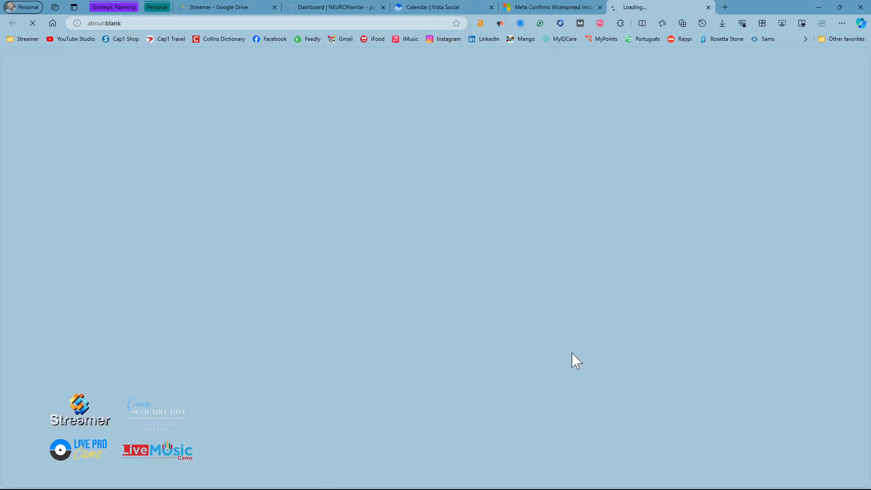